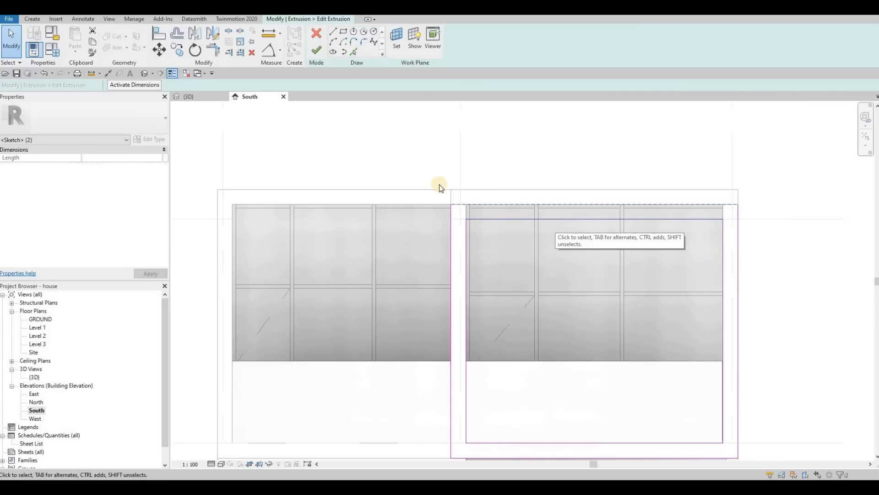
Step: Finish the sketch edit that lowers the top of the right balcony frame's front extrusion
left_click(316, 52)
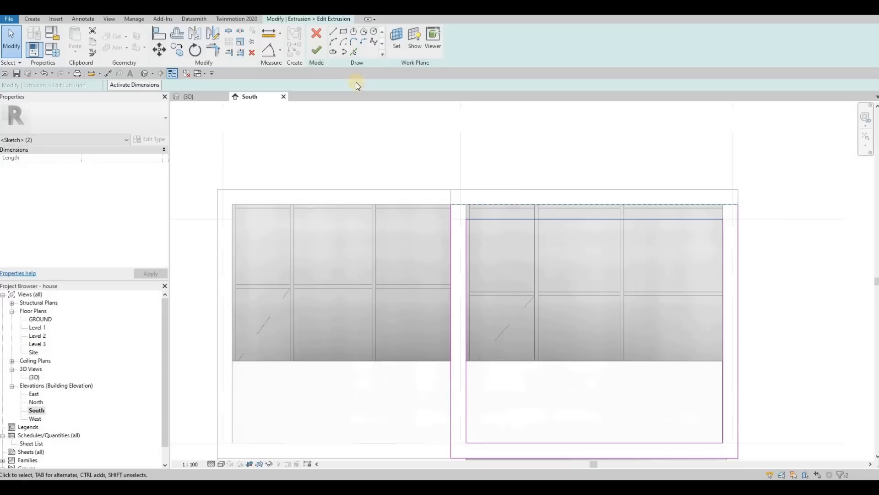
left_click(317, 55)
left_click(320, 50)
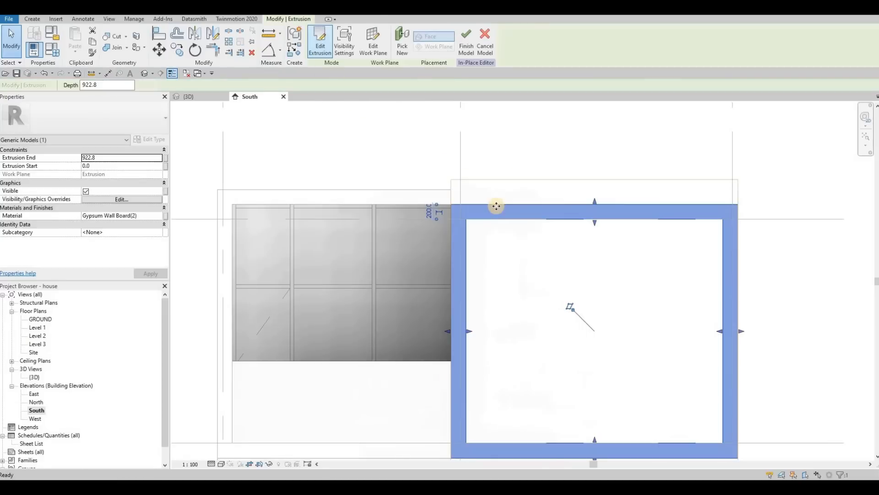
key("Escape")
key("Escape")
Step: Lower the inner and outer top edges of the right frame's rear extrusion to match its front extrusion, and finish the in-place model
left_click(540, 198)
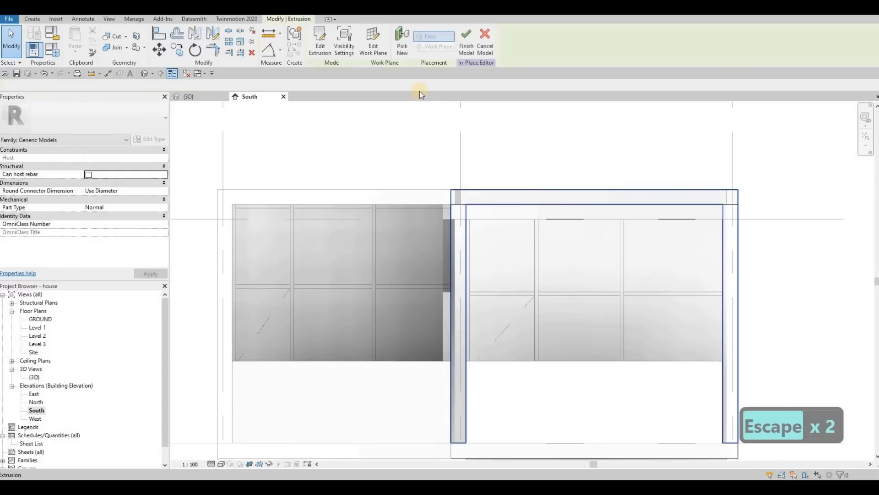
left_click_drag(596, 208, 597, 219)
left_click_drag(596, 188, 597, 189)
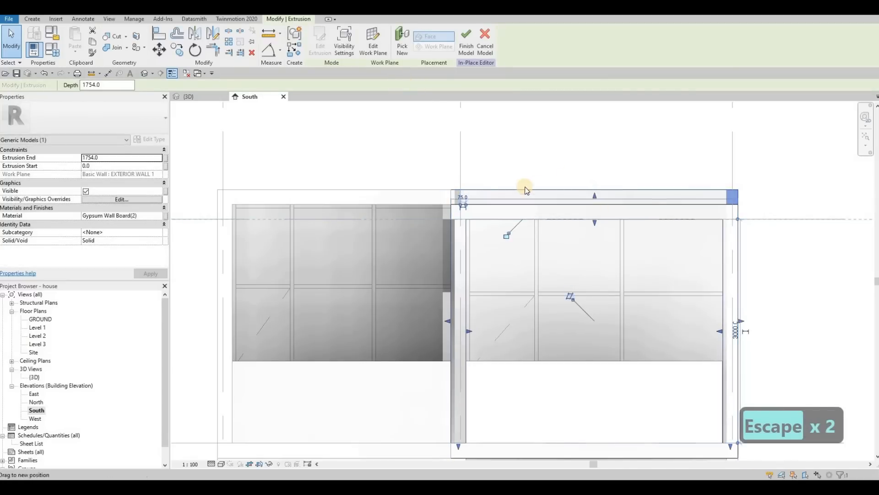
key("Escape")
key("Escape")
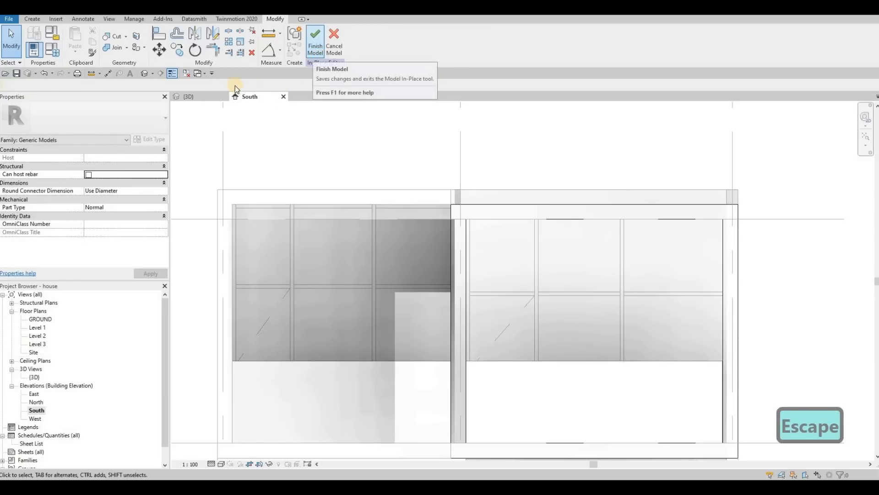
left_click(313, 51)
key("ctrl+Tab")
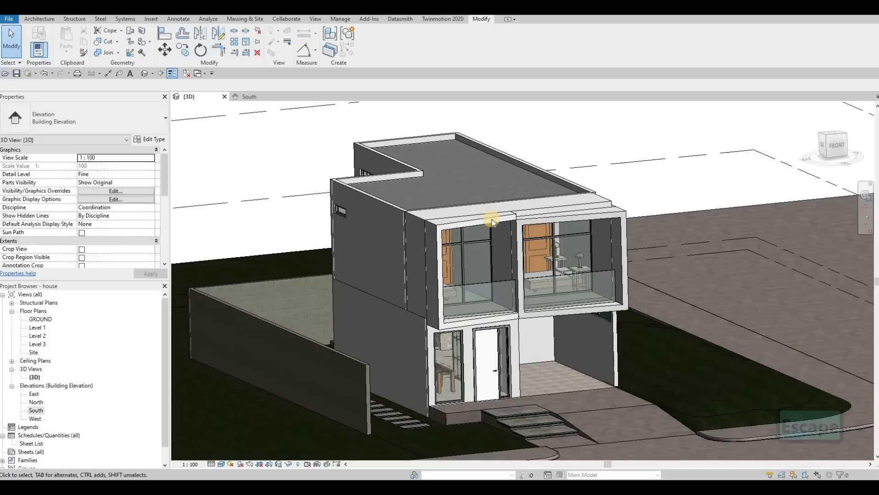
Step: Edit the left balcony frame in place and extend the top band of its front extrusion to the far end of the facade
scroll(636, 209, "up", 3)
key("Escape")
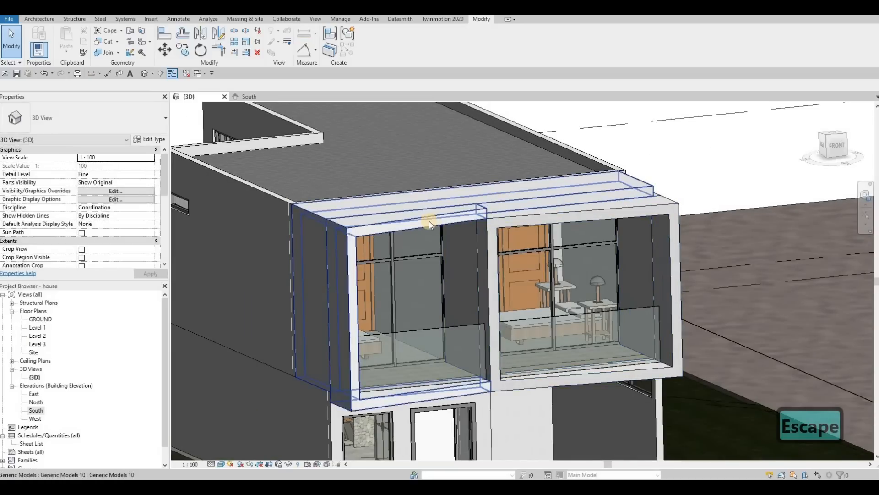
left_click(373, 54)
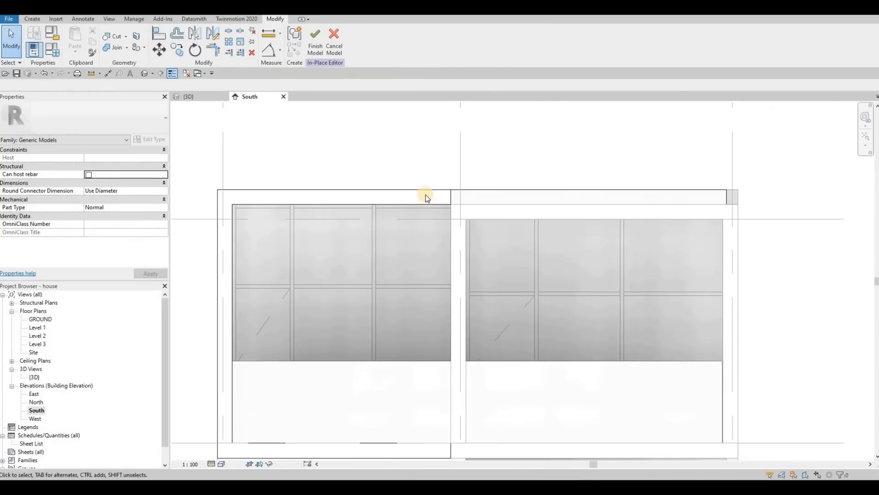
left_click(407, 191)
key("Escape")
left_click(454, 198)
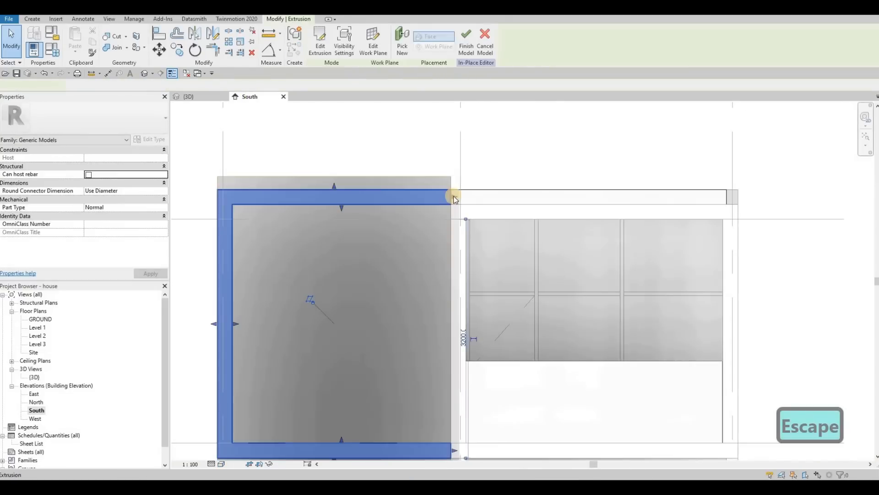
left_click_drag(454, 197, 733, 209)
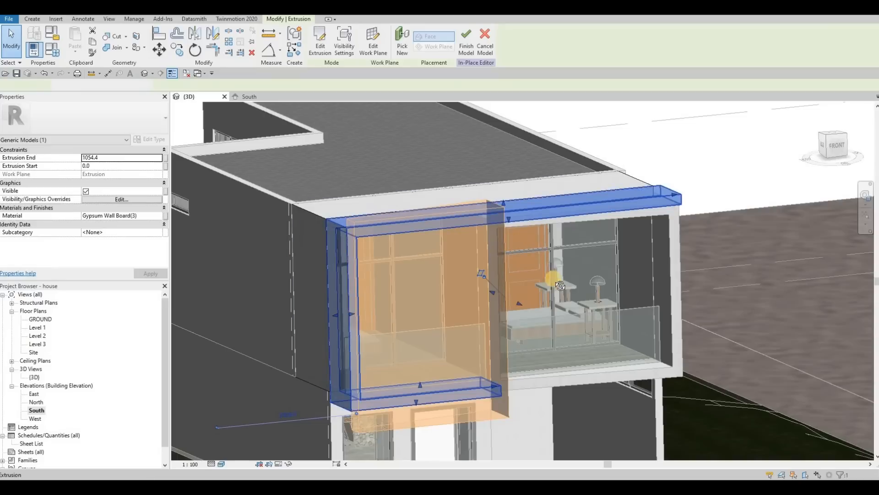
Step: Edit the front void extrusion's sketch in the Level 2 plan and stretch its end line to the outer face of the Balcony 1 side wall
middle_click_drag(520, 241, 683, 244, "shift")
key("Escape")
left_click(682, 242)
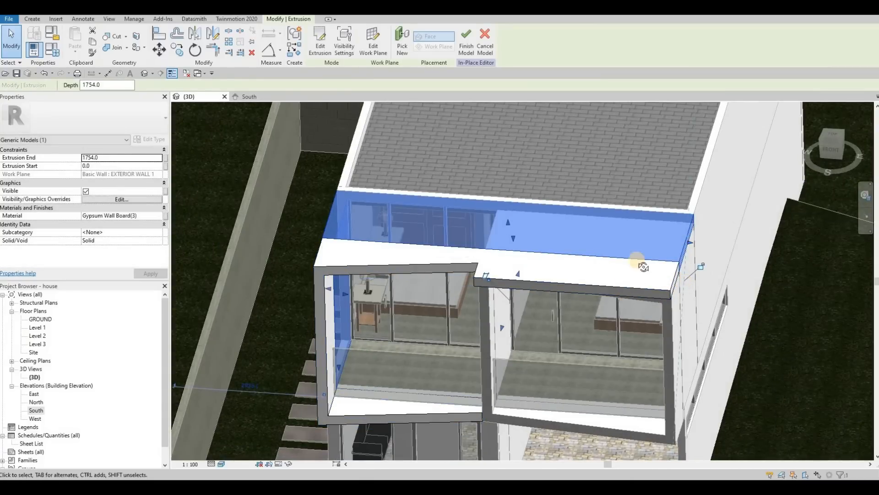
middle_click_drag(647, 232, 649, 298, "shift")
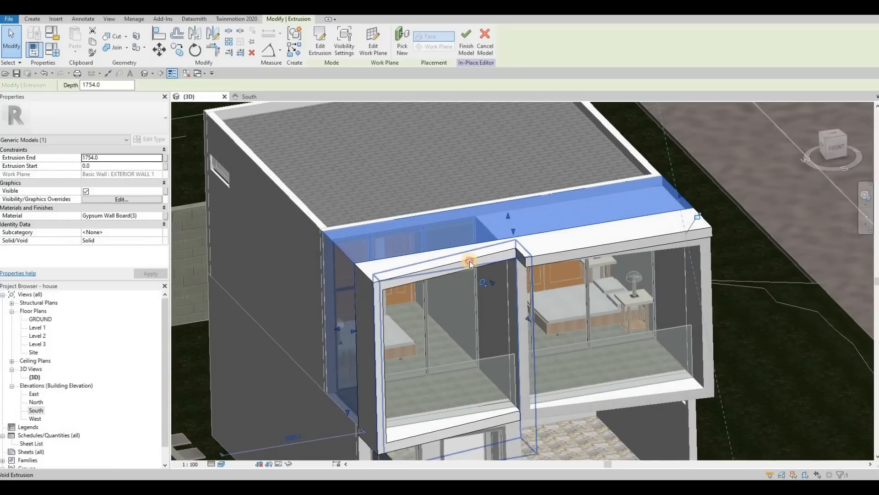
left_click(435, 257)
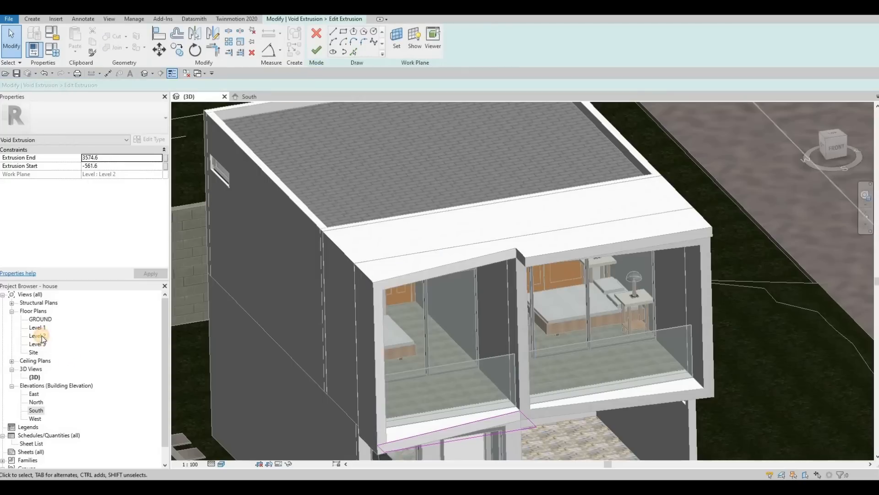
double_click(38, 336)
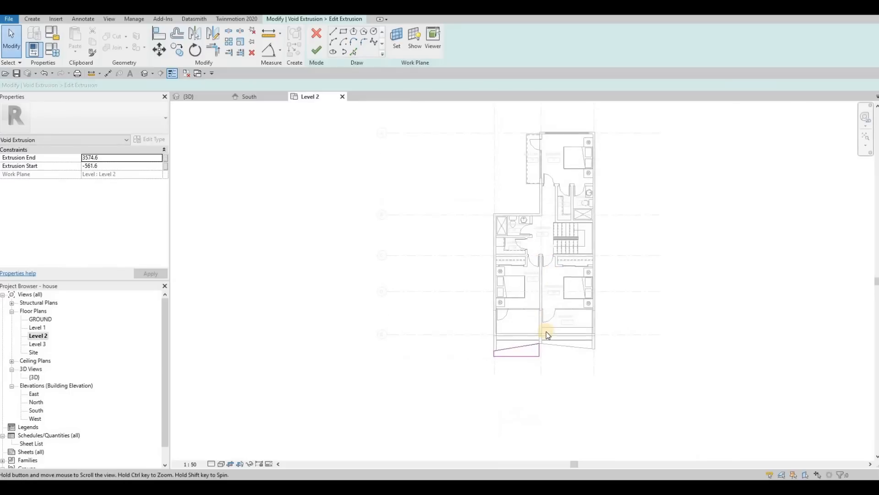
scroll(547, 334, "up", 5)
left_click(512, 316)
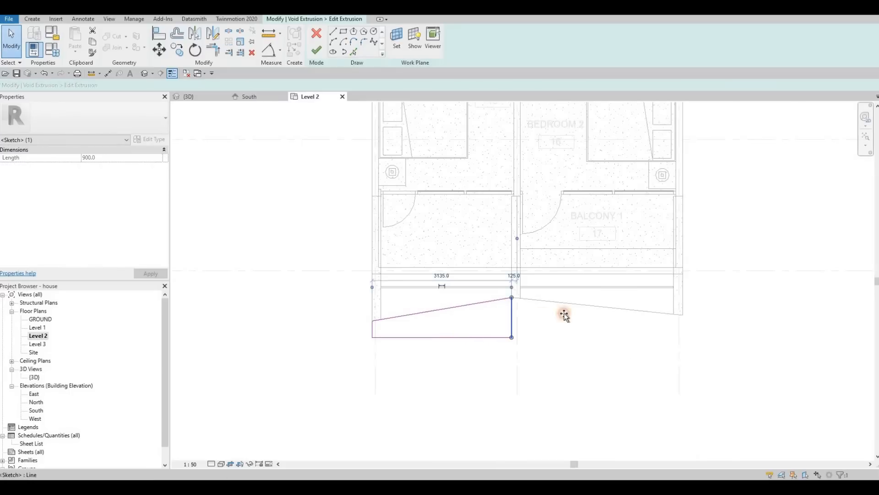
left_click_drag(663, 311, 678, 314)
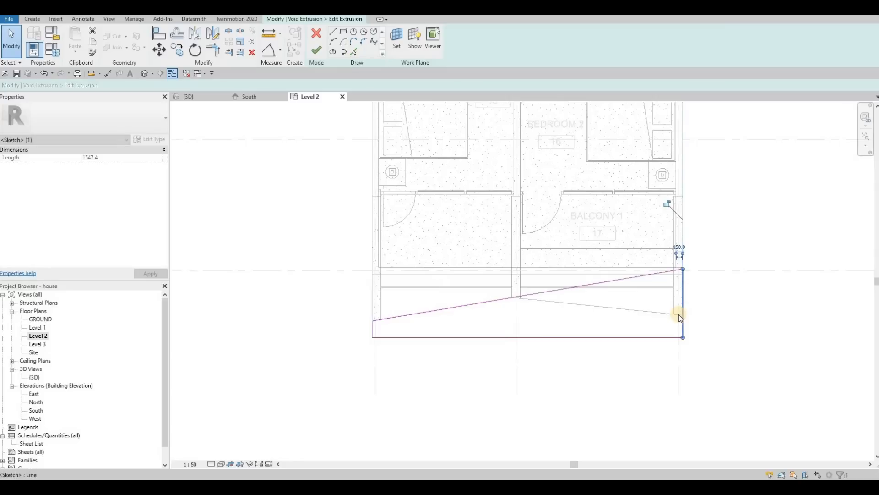
Step: Swing the void sketch's slanted line to a shallower angle, trim it to the end line, and finish the sketch
left_click(597, 284)
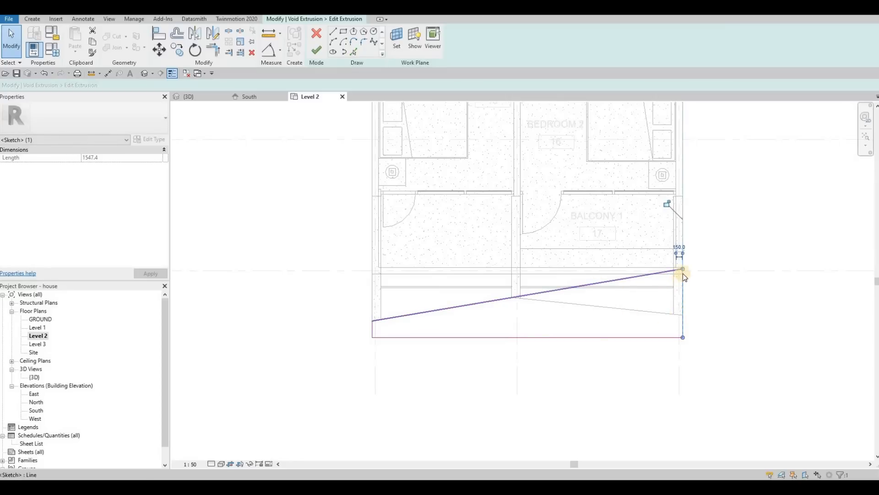
left_click_drag(682, 281, 683, 284)
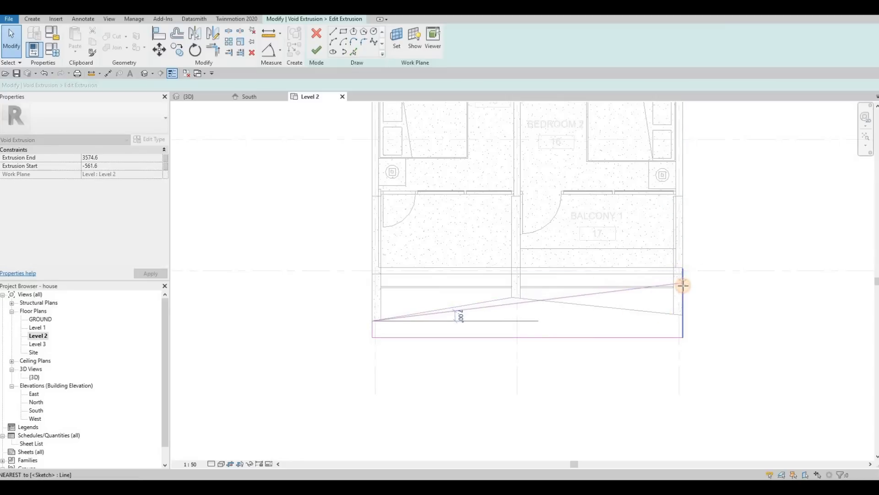
key("Escape")
key("Escape")
key("Escape")
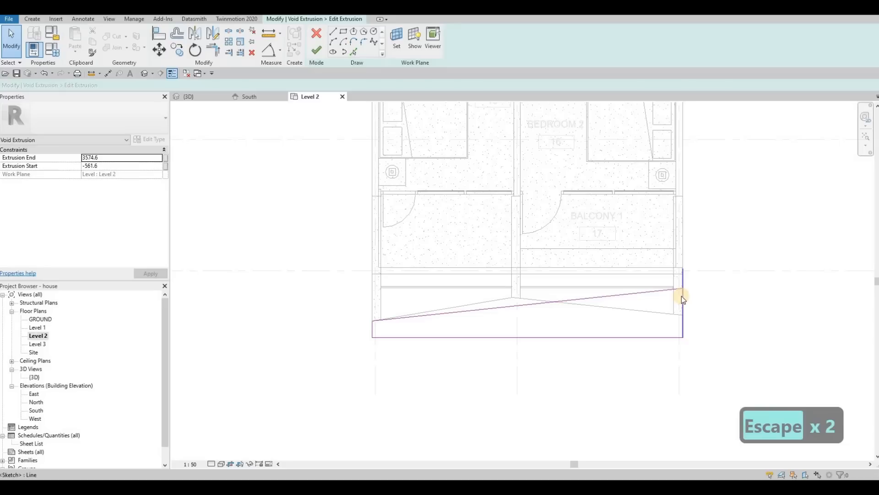
key("t")
key("r")
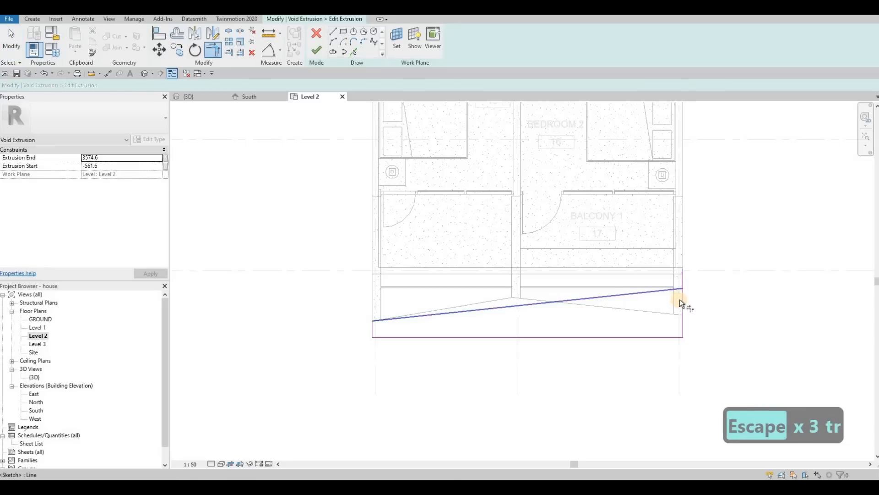
left_click(683, 300)
left_click(683, 300)
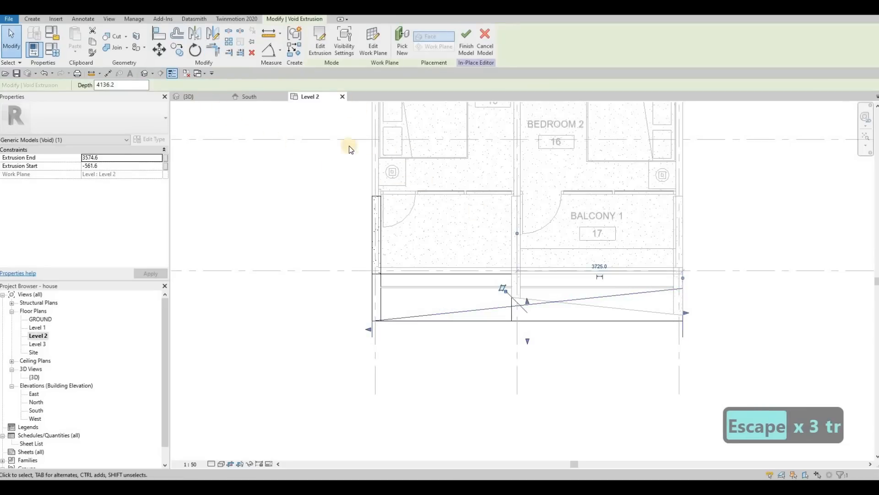
key("ctrl+Tab")
key("Escape")
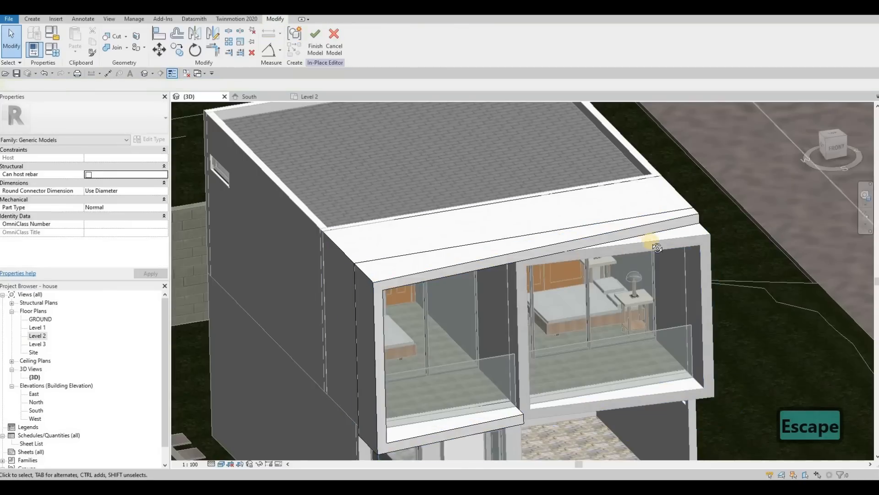
Step: Open the sketch of the left frame's front extrusion for editing in the South elevation
middle_click_drag(677, 280, 457, 307, "shift")
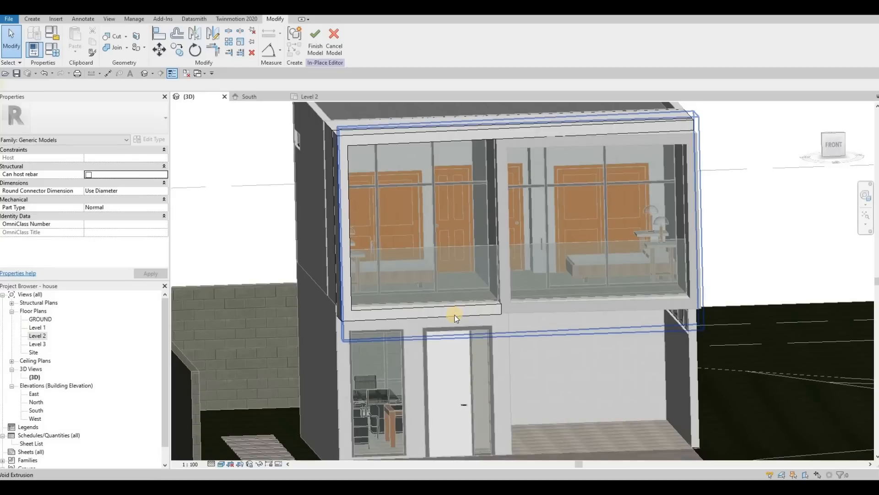
left_click(472, 311)
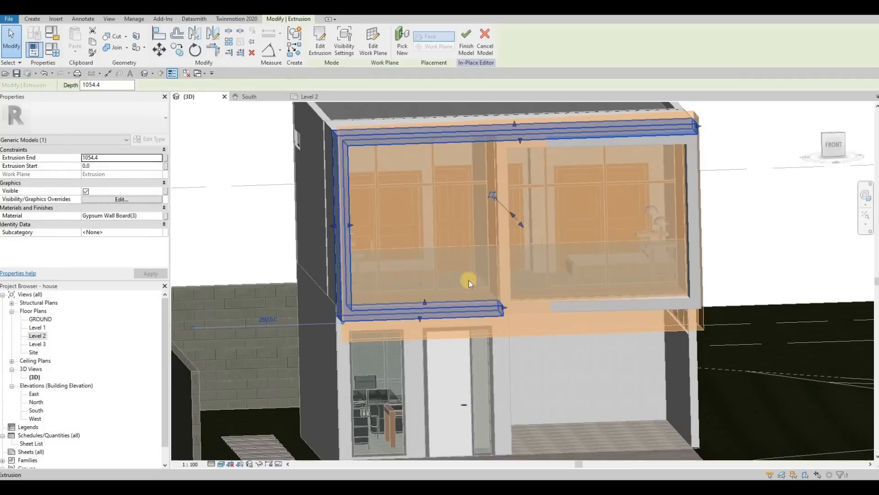
key("Escape")
key("Escape")
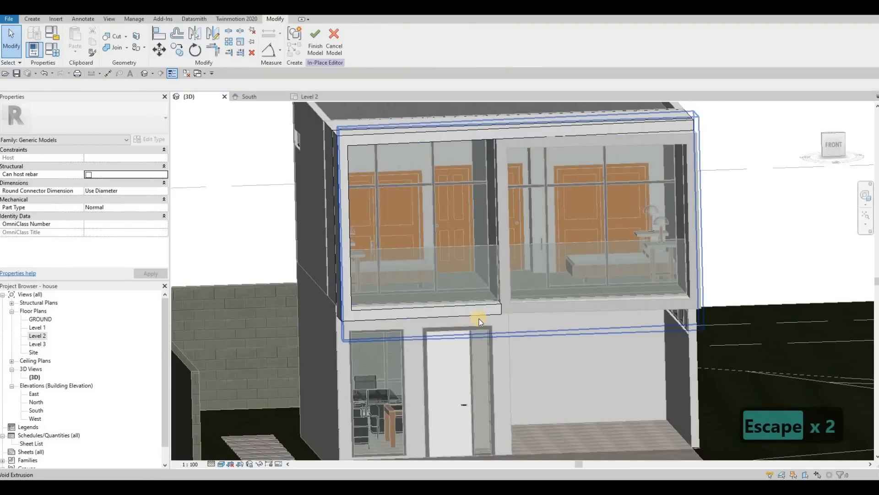
middle_click_drag(520, 318, 497, 304, "shift")
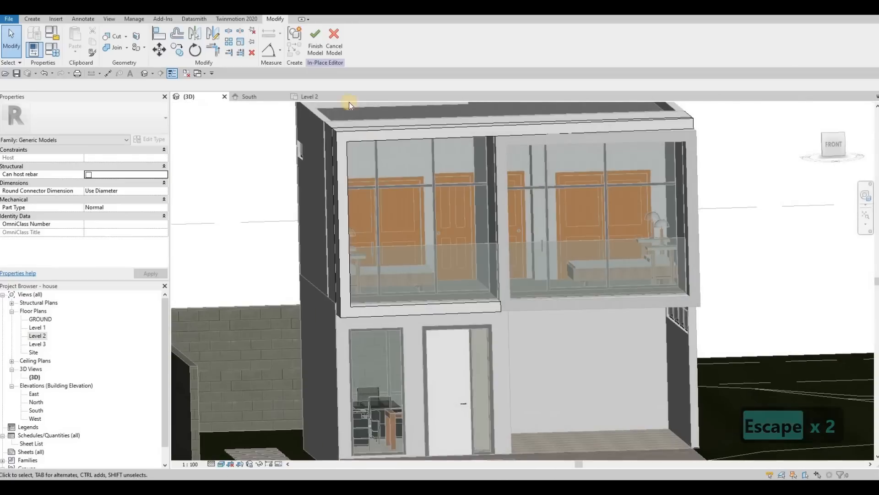
left_click(266, 97)
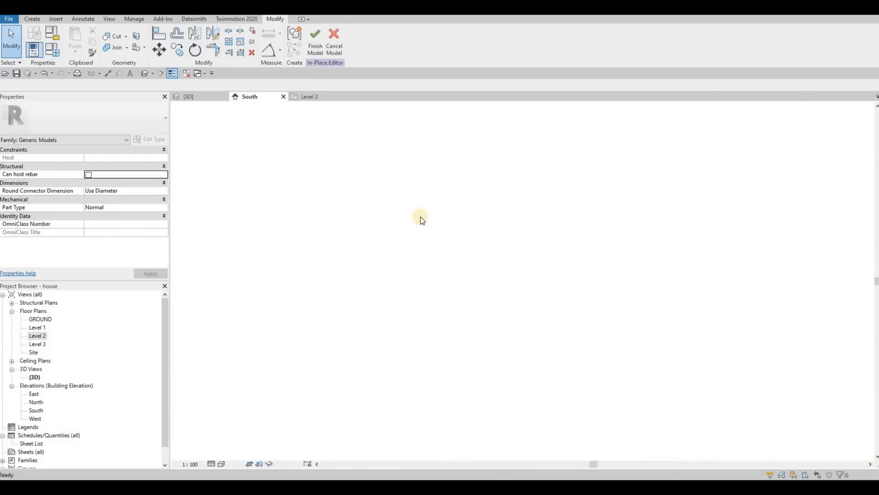
middle_click_drag(420, 373, 458, 262)
scroll(458, 261, "down", 1)
key("Escape")
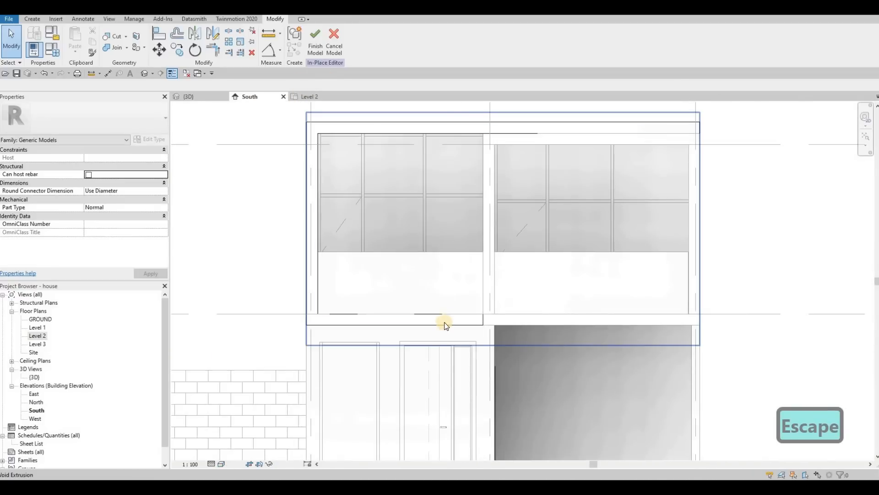
left_click(399, 331)
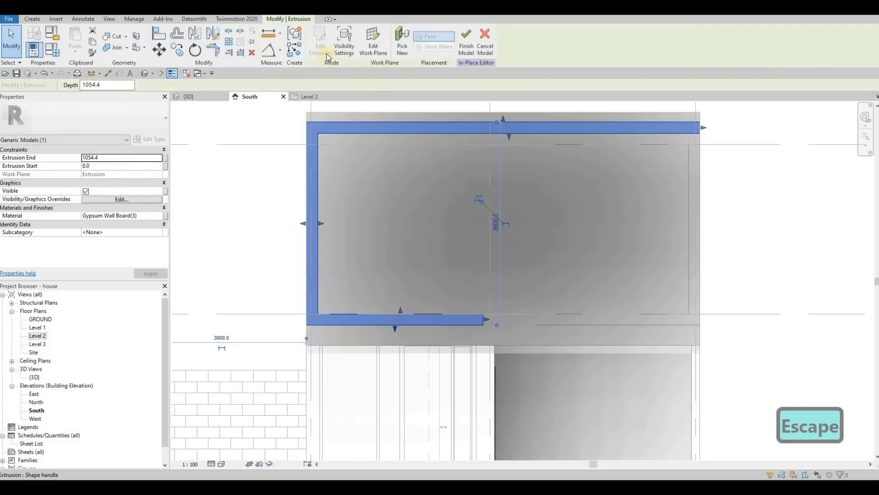
double_click(410, 328)
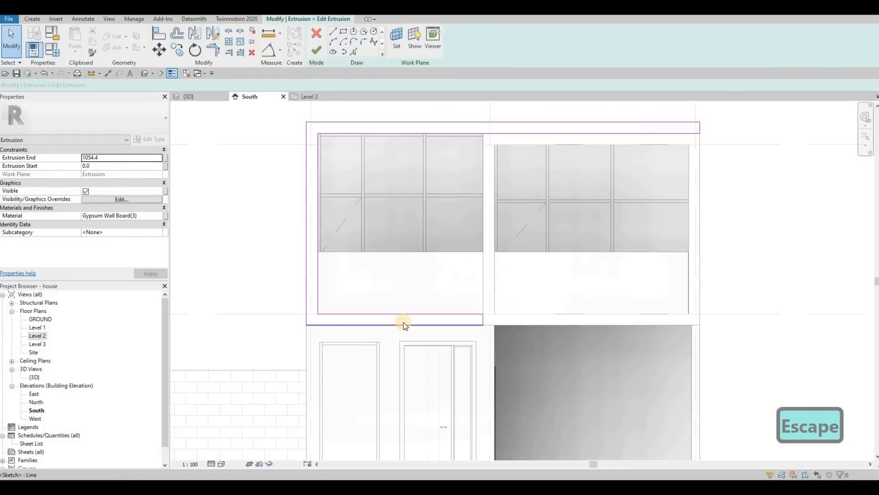
Step: Move the two horizontal lines of the left frame's bottom band down until the band sits directly beneath the right frame
key("Tab")
key("Escape")
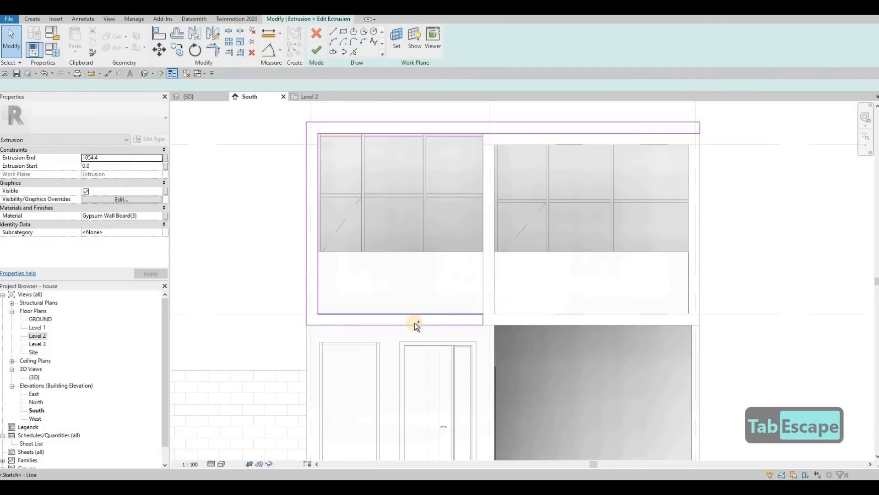
left_click(414, 323)
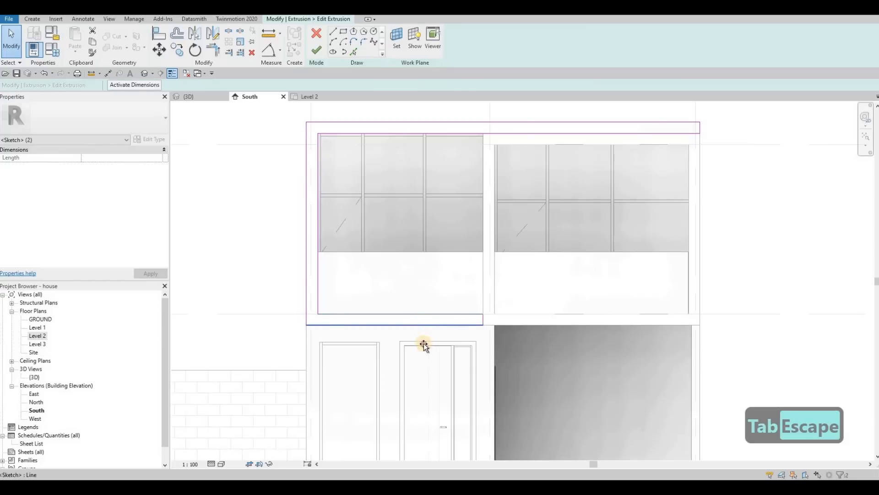
mouse_move(424, 348)
left_mouse_down()
mouse_move(426, 336)
mouse_move(446, 336)
left_mouse_up()
scroll(492, 315, "up", 4)
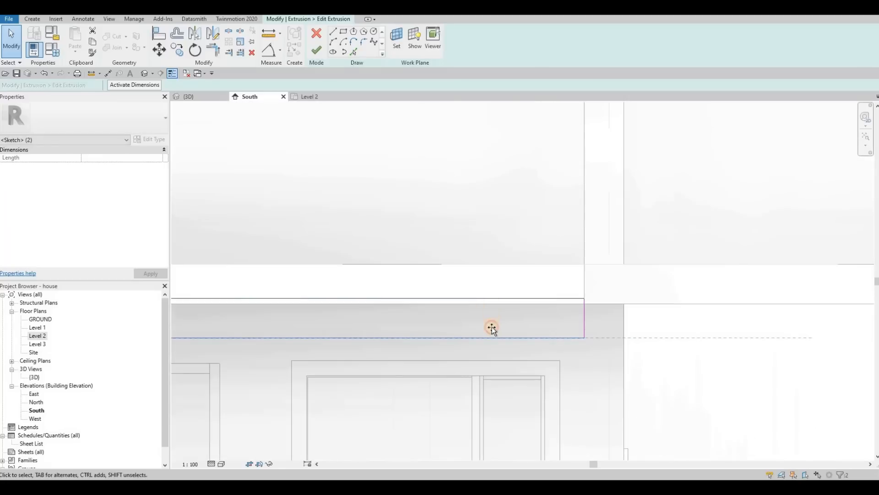
left_click_drag(496, 306, 505, 311)
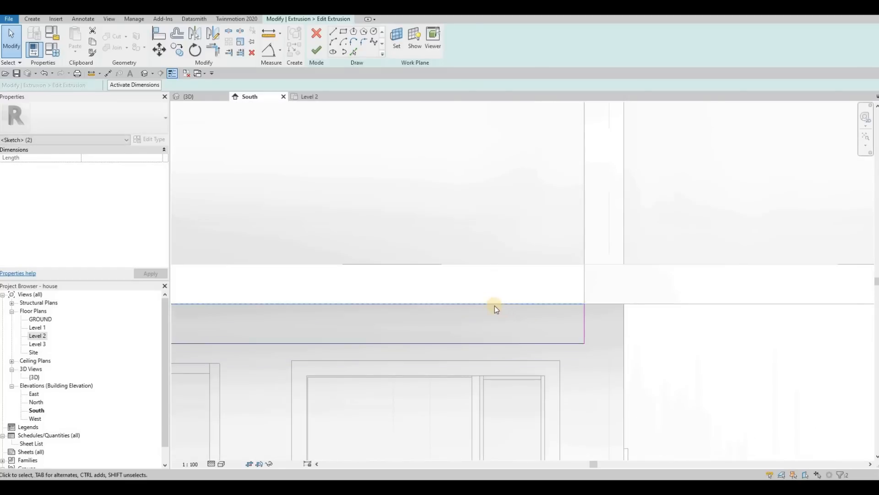
scroll(503, 310, "down", 4)
Step: Stretch the bottom band's end line to the far end of the facade and finish the front extrusion's sketch
left_click(525, 315)
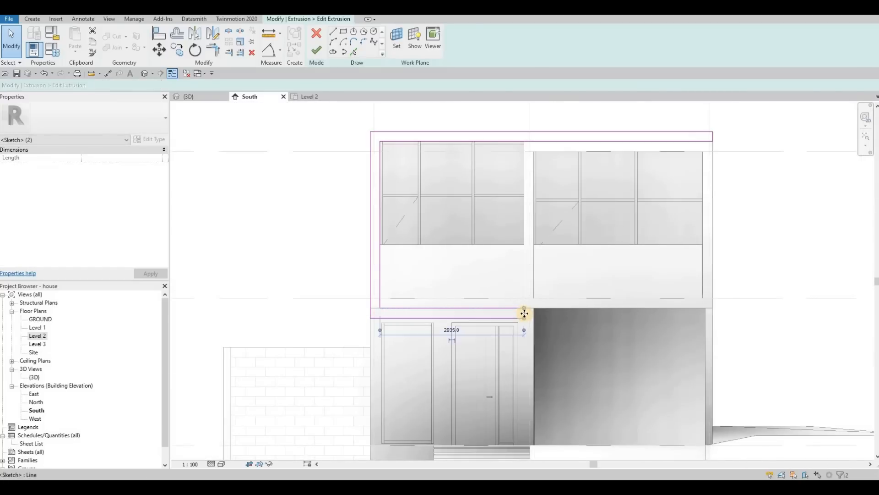
scroll(525, 314, "up", 3)
scroll(733, 326, "down", 1)
left_click_drag(674, 324, 827, 333)
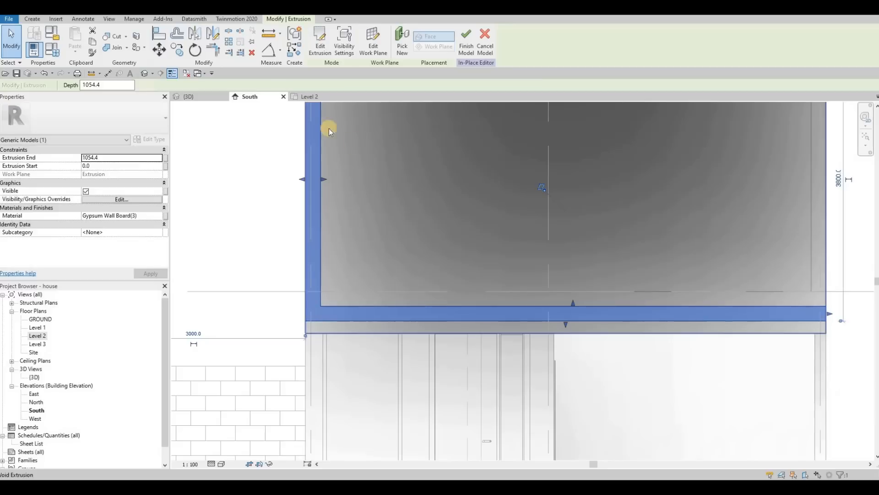
key("Escape")
key("Escape")
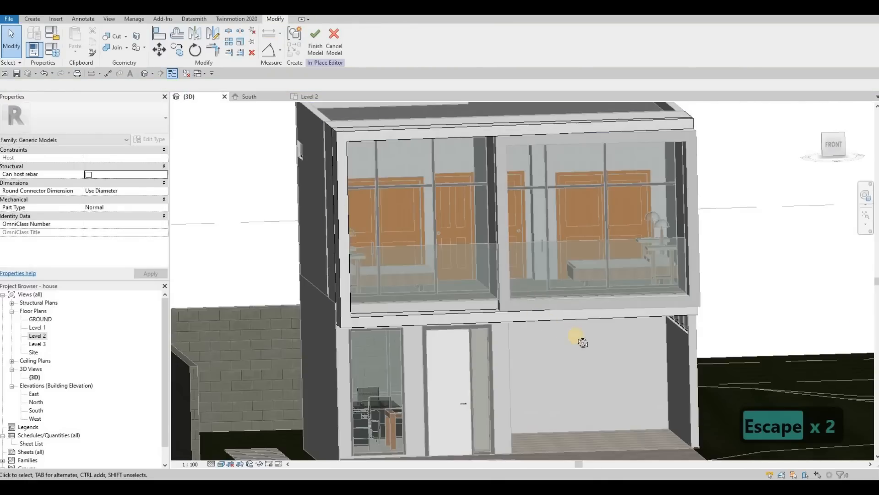
Step: Examine from several 3D angles how the left frame's top and bottom bands run around the right frame
key("Escape")
scroll(614, 357, "up", 1)
middle_click_drag(614, 357, 656, 191, "shift")
scroll(639, 338, "down", 2)
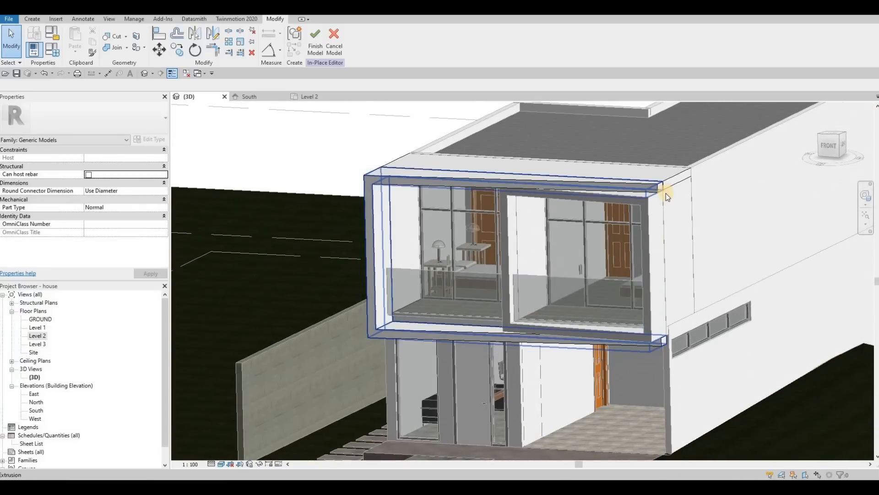
middle_click_drag(683, 219, 676, 180, "shift")
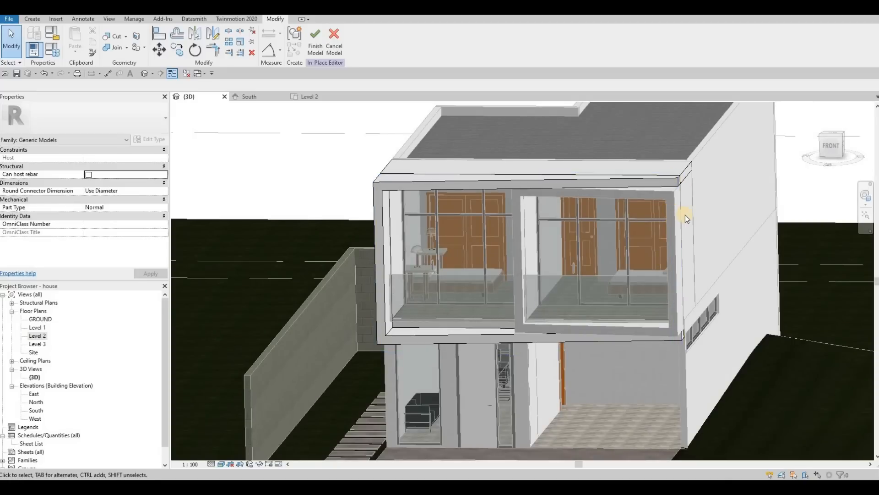
middle_click_drag(683, 212, 669, 214, "shift")
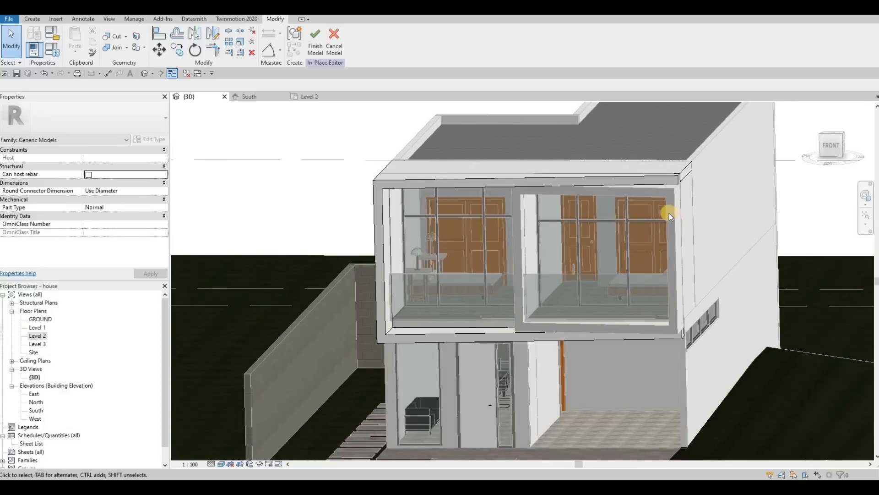
Step: Finish the left frame's in-place model and open the right balcony frame for in-place editing in the South elevation
left_click(254, 97)
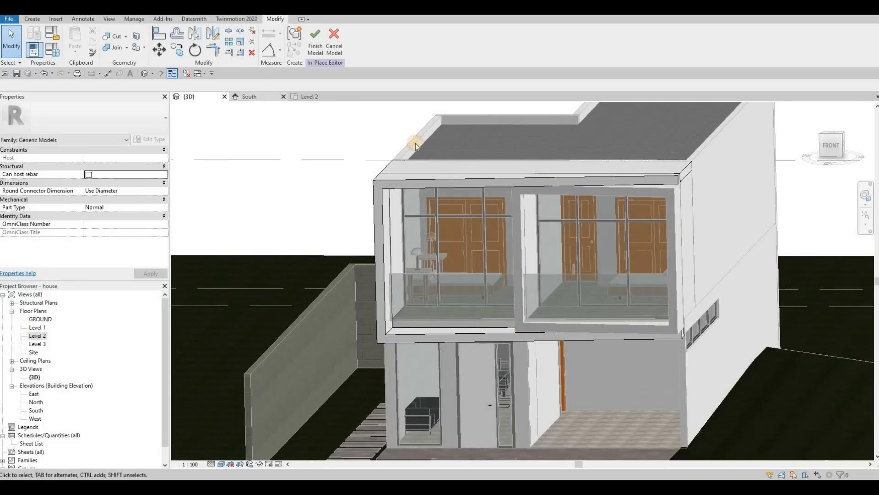
scroll(546, 258, "down", 3)
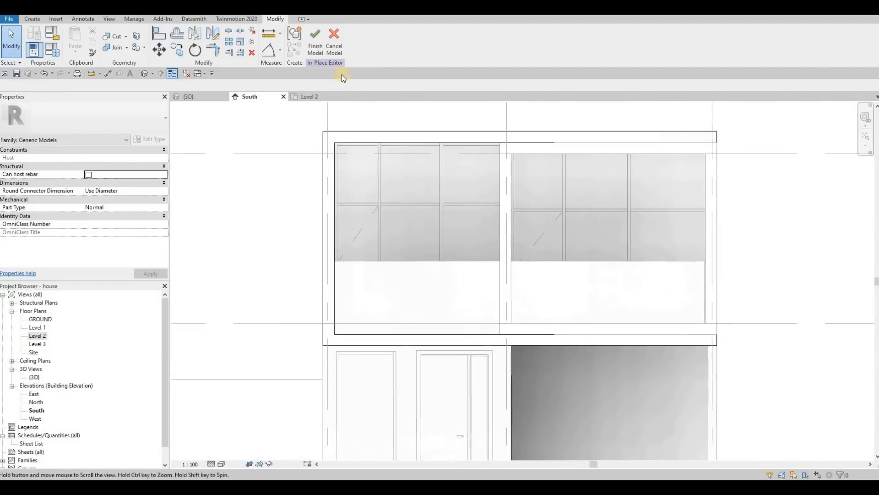
left_click(583, 147)
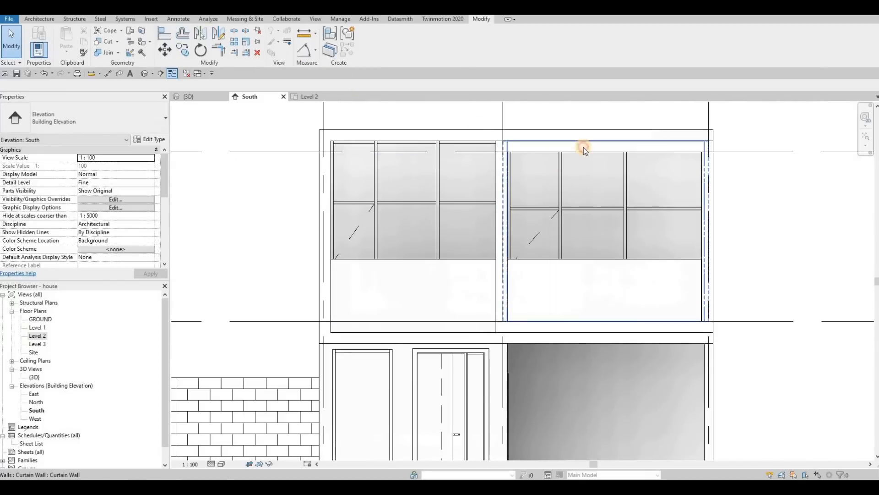
key("Escape")
left_click(369, 49)
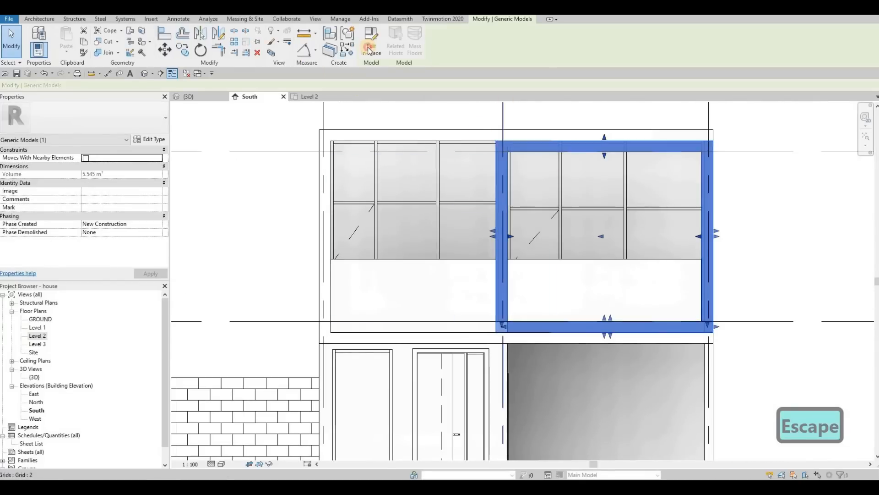
Step: Open the sketch of the right frame's front extrusion for editing, leaving its void extrusion alone
left_click(706, 183)
key("Escape")
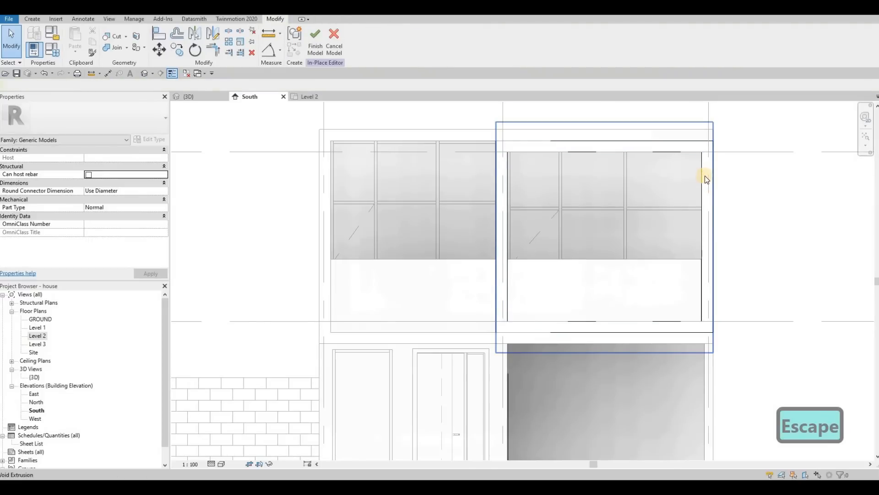
key("Tab")
key("Tab")
key("Tab")
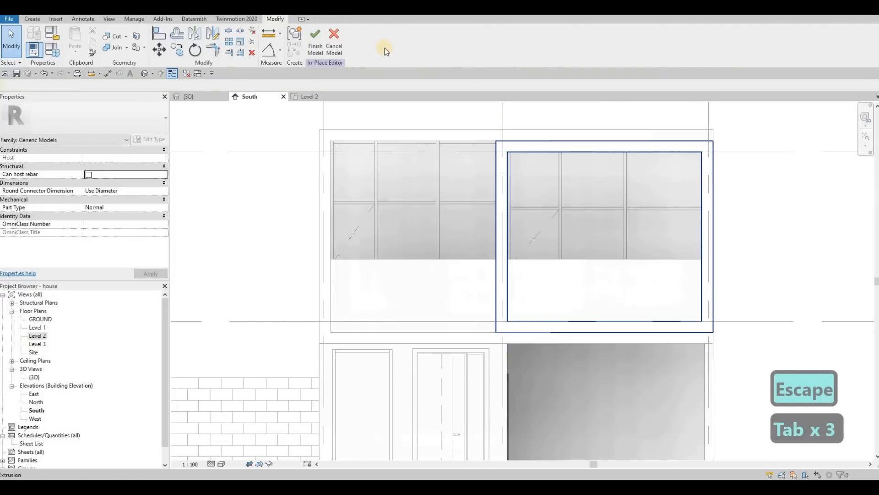
left_click(712, 169)
double_click(700, 198)
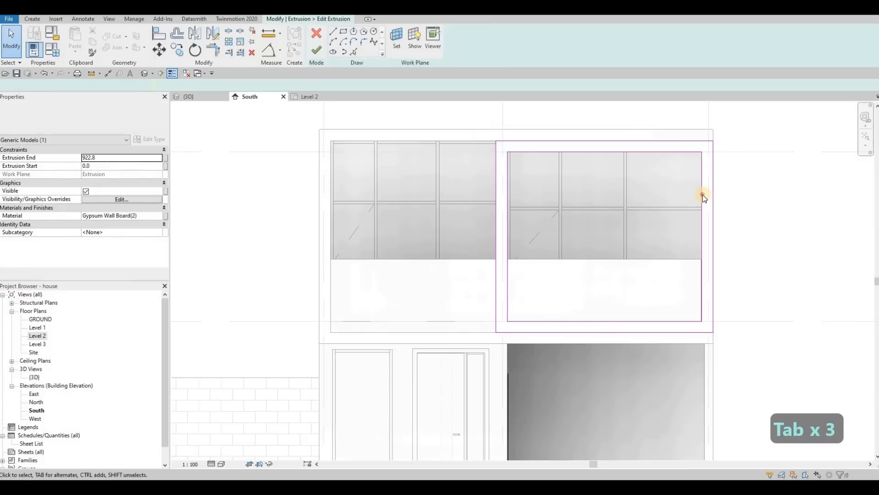
Step: Move both outer side lines of the right frame's sketch inward to the side wall's inner face and finish the sketch
left_click(716, 187)
left_click(714, 187, "ctrl")
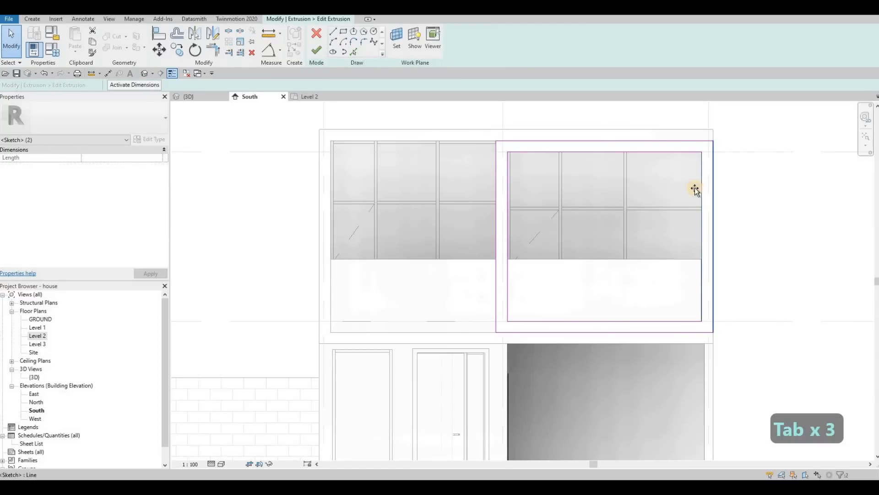
left_click_drag(702, 188, 698, 193)
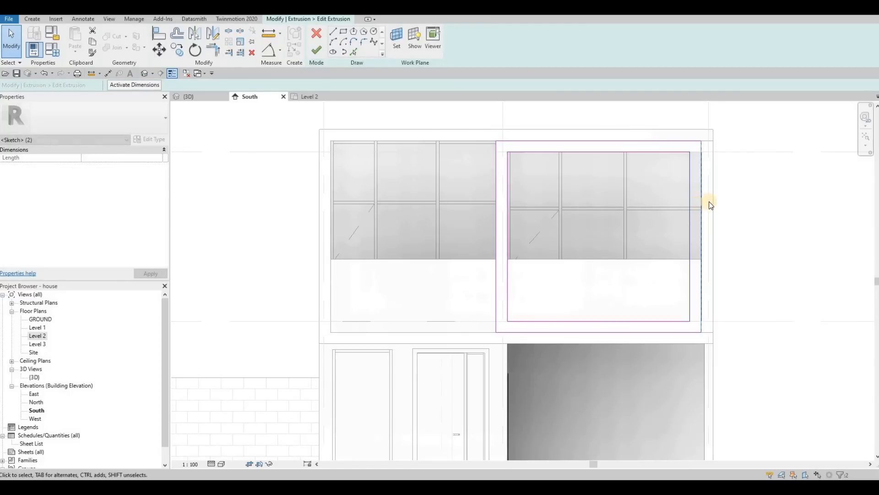
scroll(698, 147, "up", 5)
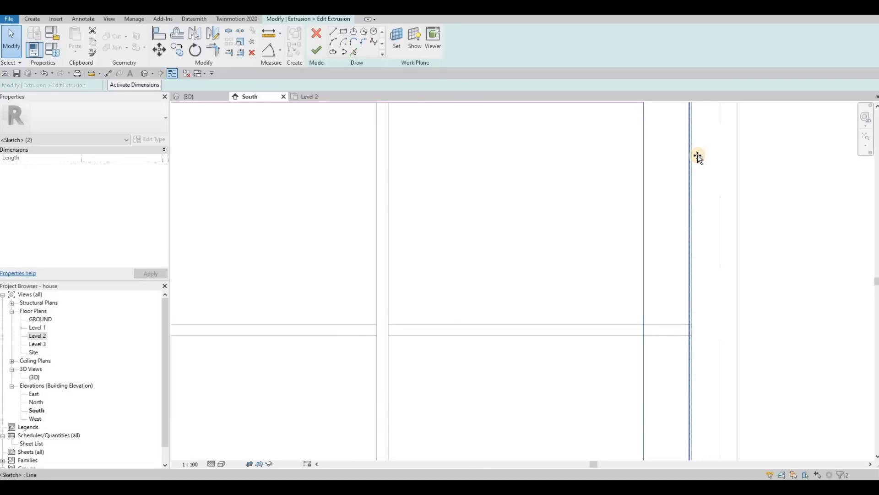
left_click_drag(691, 153, 693, 154)
scroll(663, 196, "down", 5)
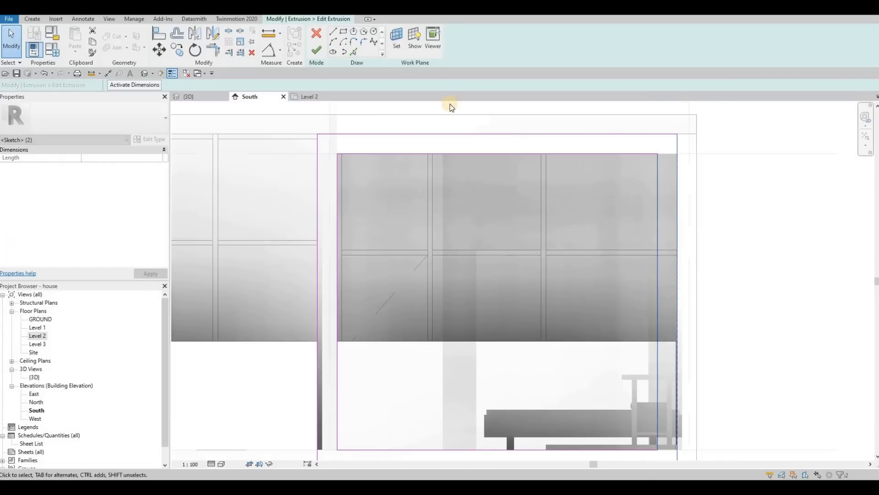
left_click(317, 50)
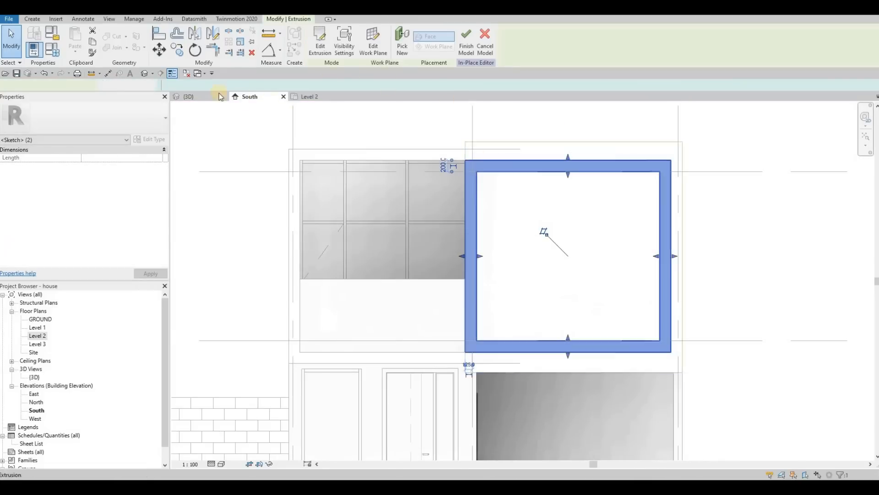
Step: Finish the right frame's in-place model from the 3D view and select the frame to check its narrowed side
left_click(202, 94)
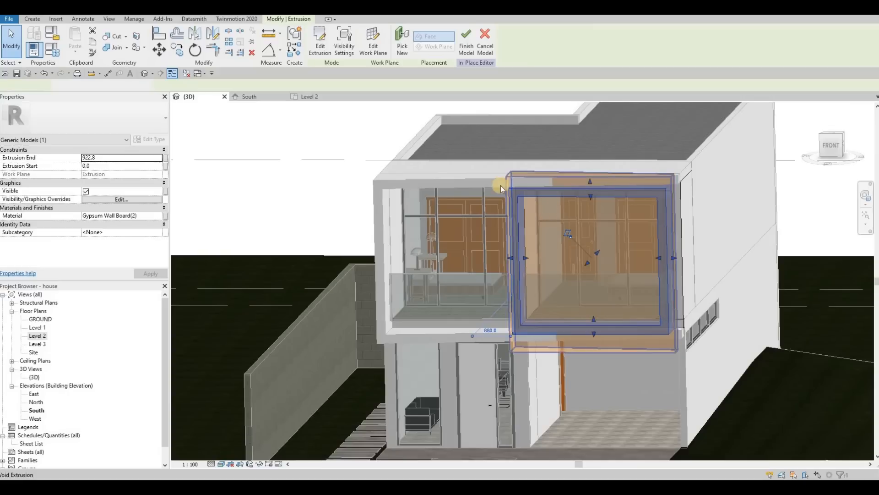
left_click(466, 46)
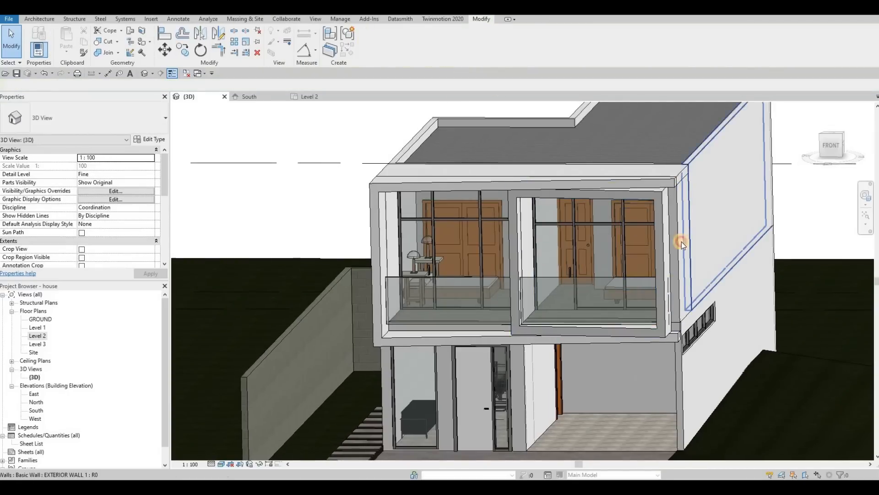
left_click(691, 226)
scroll(522, 270, "down", 2)
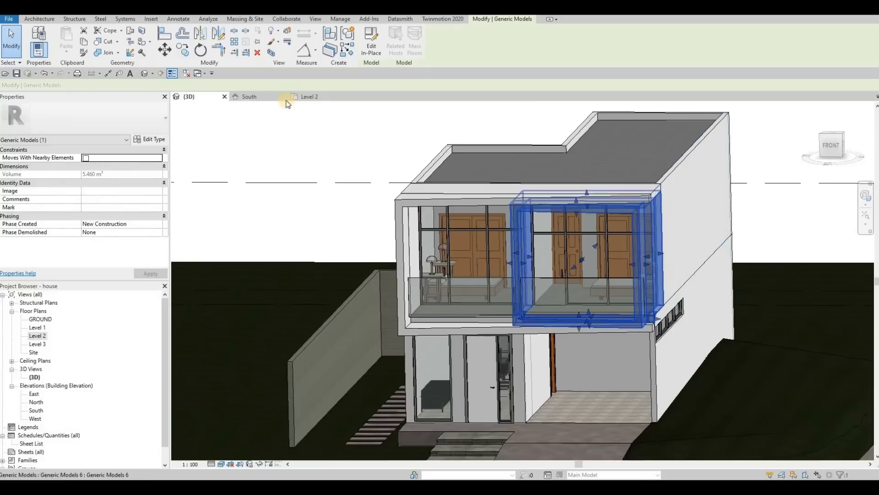
Step: Reopen the South elevation and pull the right frame's rear side band inward so its outer edge meets the front extrusion's edge
left_click(283, 96)
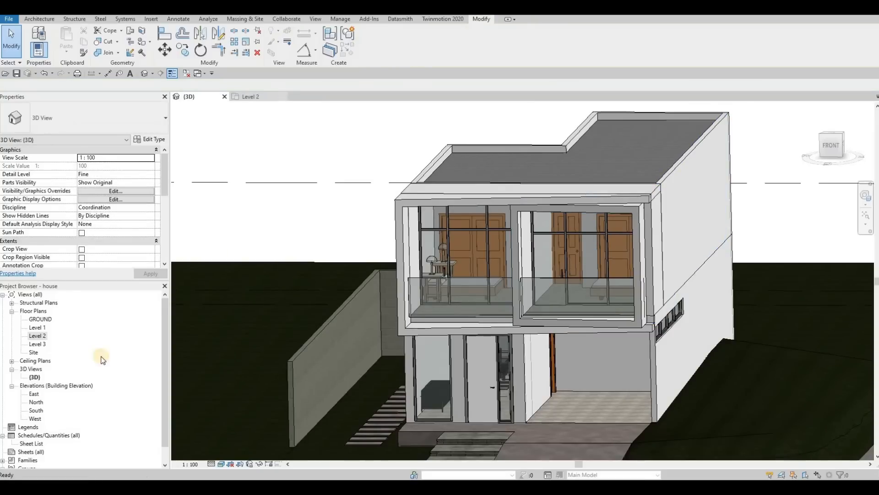
double_click(35, 411)
key("Escape")
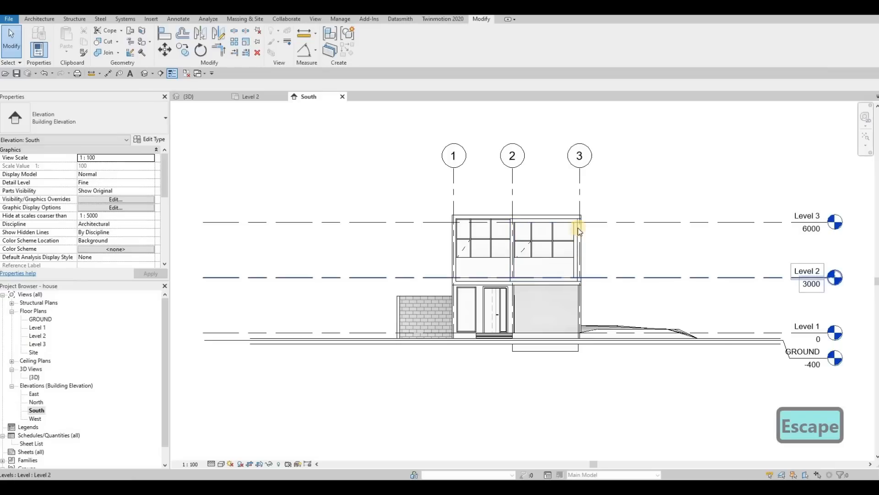
scroll(589, 210, "up", 3)
left_click(582, 246)
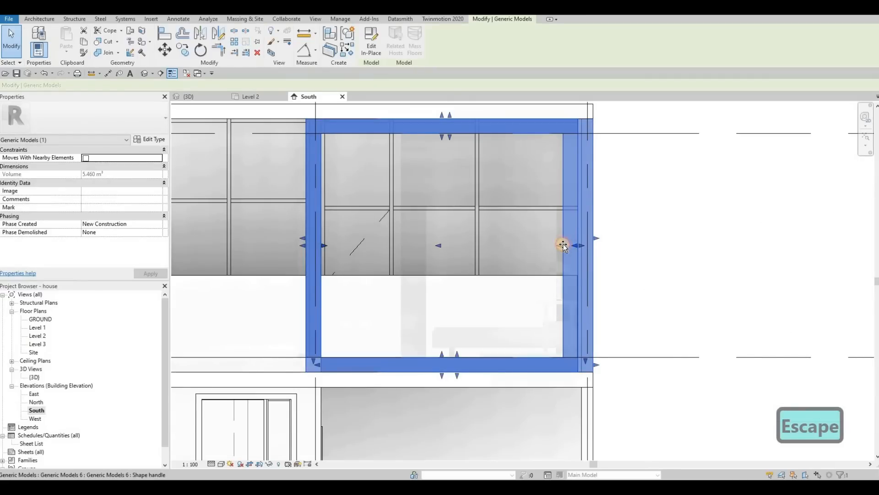
mouse_move(561, 246)
left_mouse_down()
mouse_move(549, 245)
mouse_move(579, 239)
mouse_move(561, 239)
mouse_move(573, 239)
mouse_move(564, 229)
left_mouse_up()
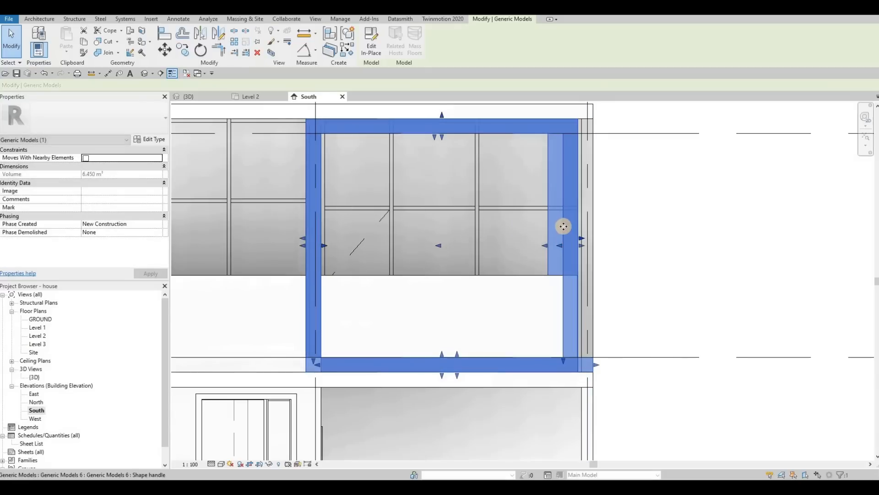
Step: Align the inner and outer edges of the right frame's rear side band with the front band and return to the 3D view
scroll(545, 264, "up", 2)
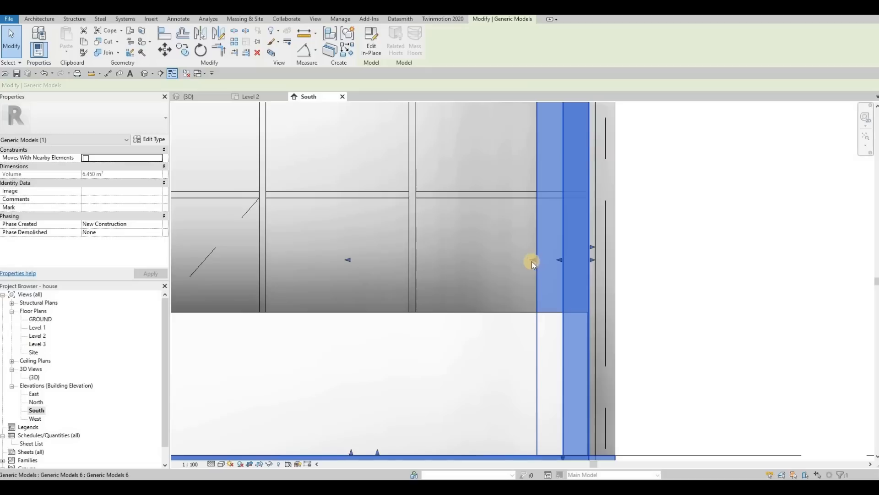
mouse_move(553, 262)
left_mouse_down()
mouse_move(564, 263)
mouse_move(539, 271)
left_mouse_up()
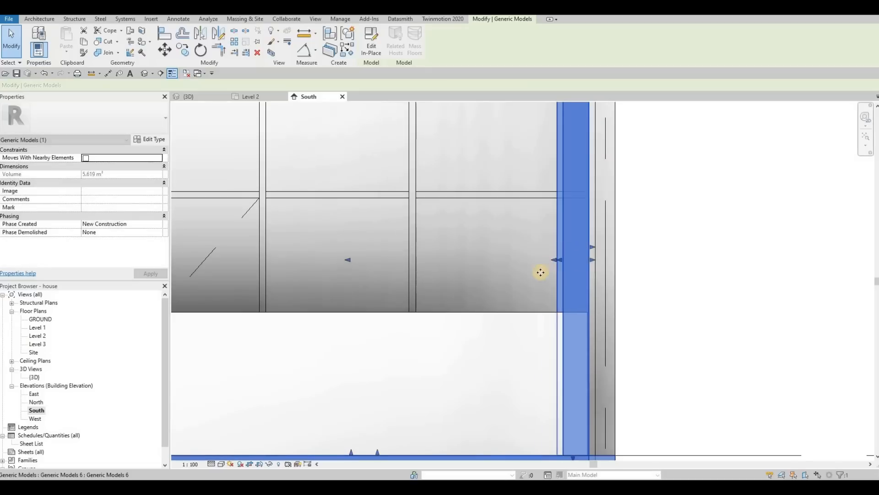
scroll(545, 286, "up", 4)
scroll(674, 231, "up", 2)
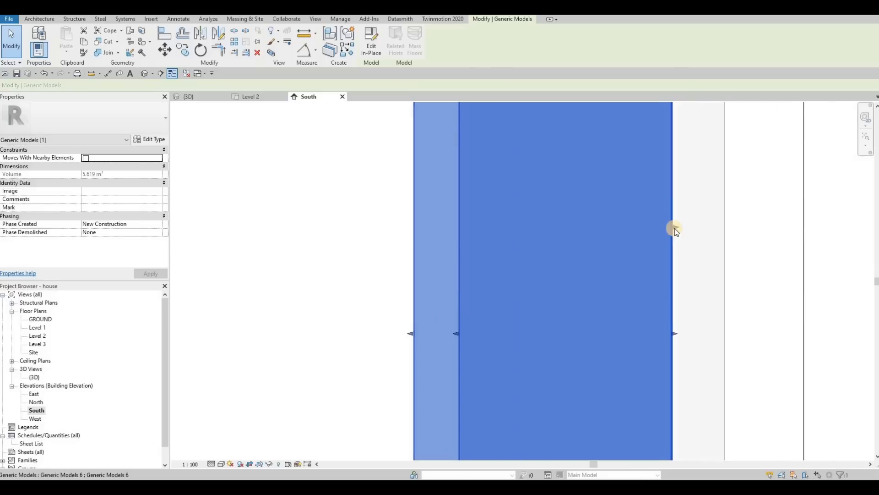
left_click_drag(681, 225, 669, 231)
scroll(669, 230, "up", 4)
scroll(669, 230, "down", 3)
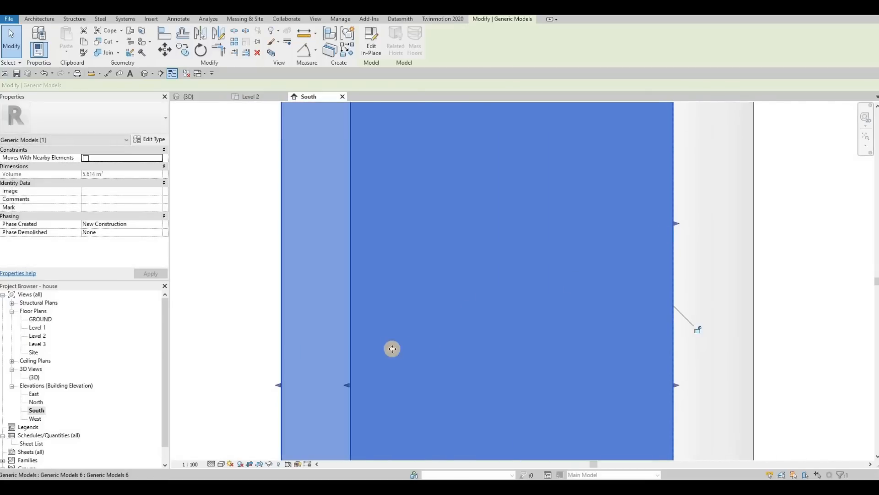
left_click_drag(426, 355, 428, 357)
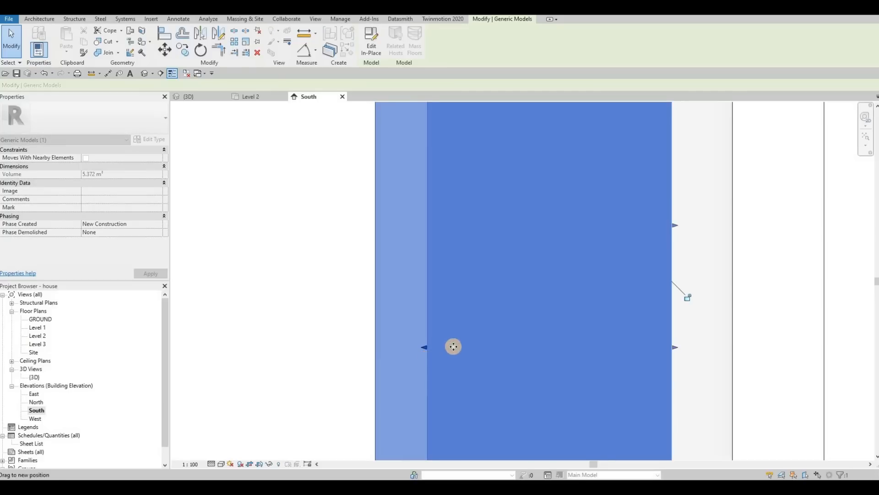
scroll(453, 346, "down", 2)
key("Escape")
left_click(187, 94)
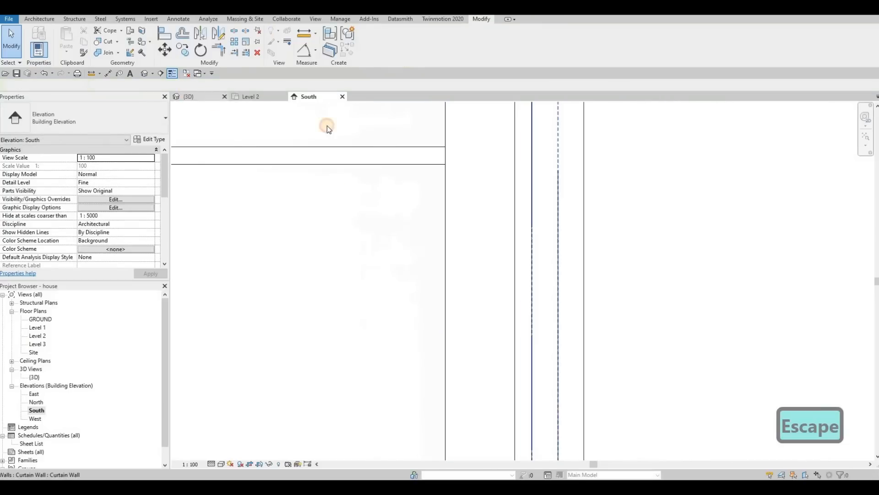
Step: Try to align the right frame's outer side face in the 3D view
scroll(644, 224, "up", 5)
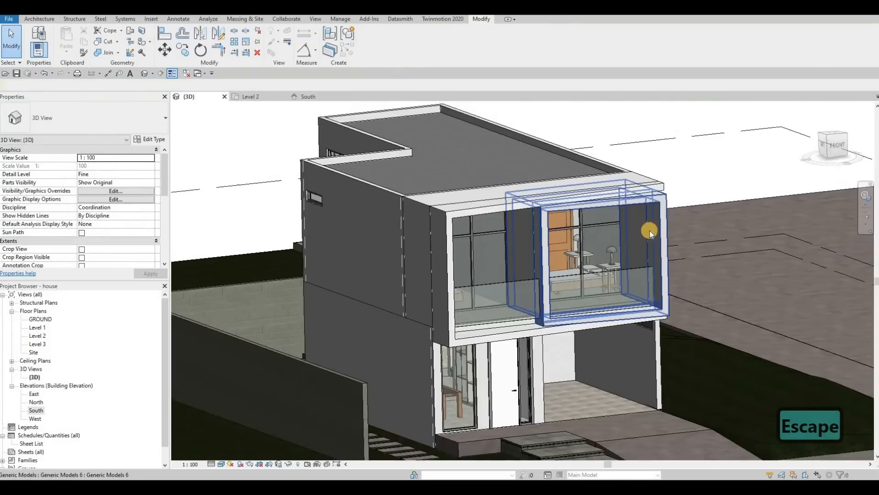
key("Escape")
key("Escape")
key("a")
key("l")
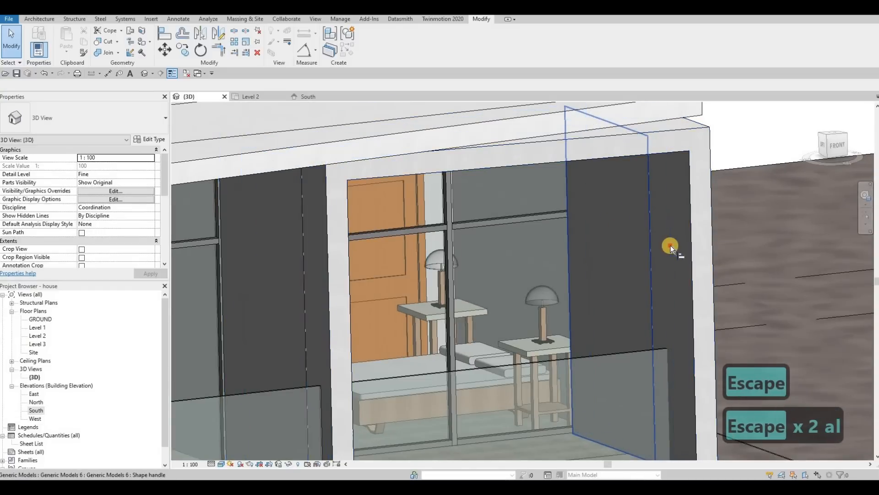
left_click(651, 248)
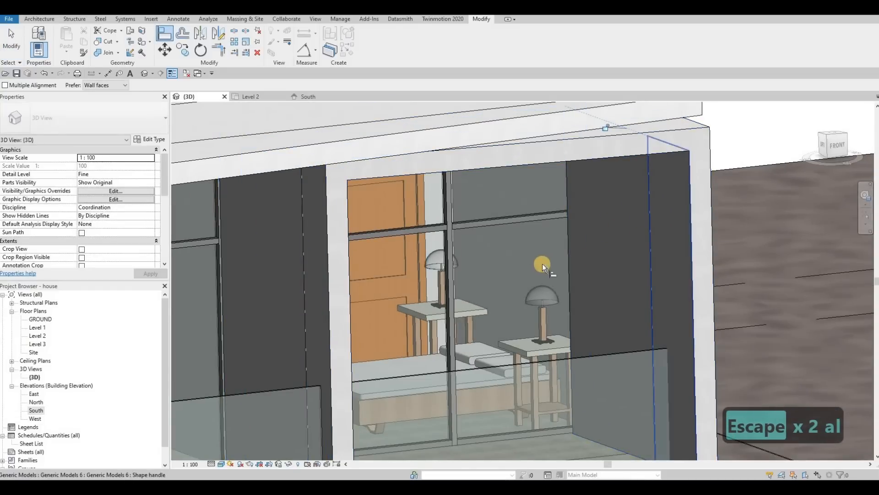
middle_click_drag(542, 262, 598, 265, "shift")
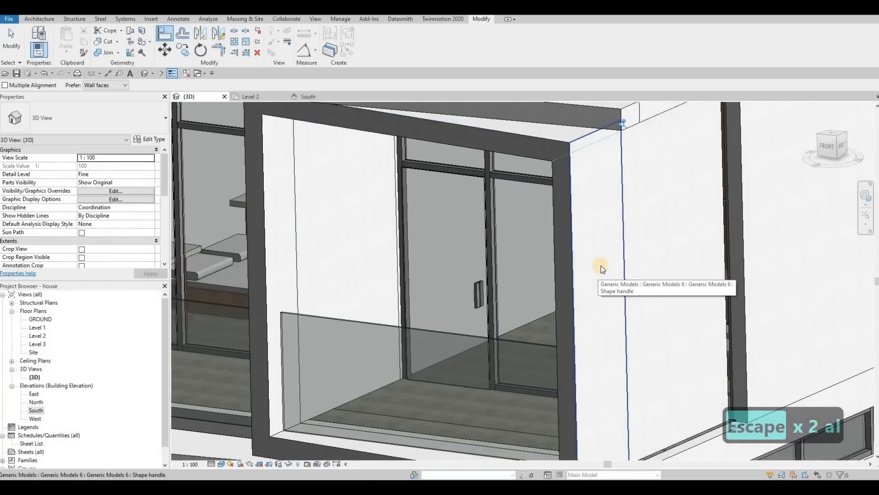
key("Escape")
key("Escape")
key("a")
key("l")
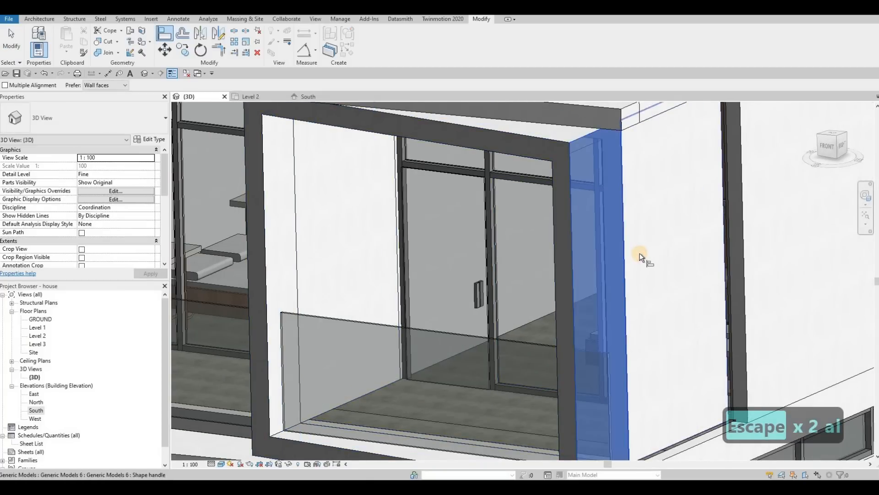
middle_click_drag(615, 258, 665, 258, "shift")
scroll(664, 257, "down", 2)
key("Escape")
middle_click_drag(653, 210, 646, 188, "shift")
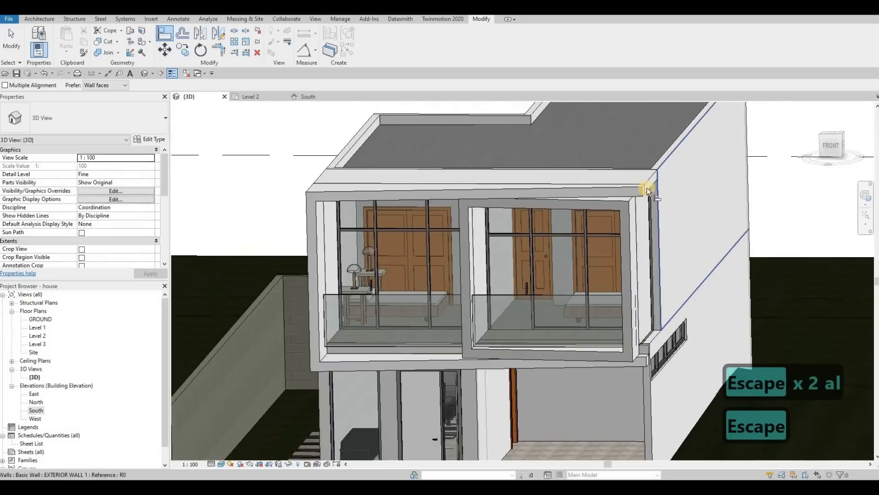
Step: Open the left frame's in-place model in the South elevation and edit the sketch of its front extrusion
key("Escape")
left_click(650, 182)
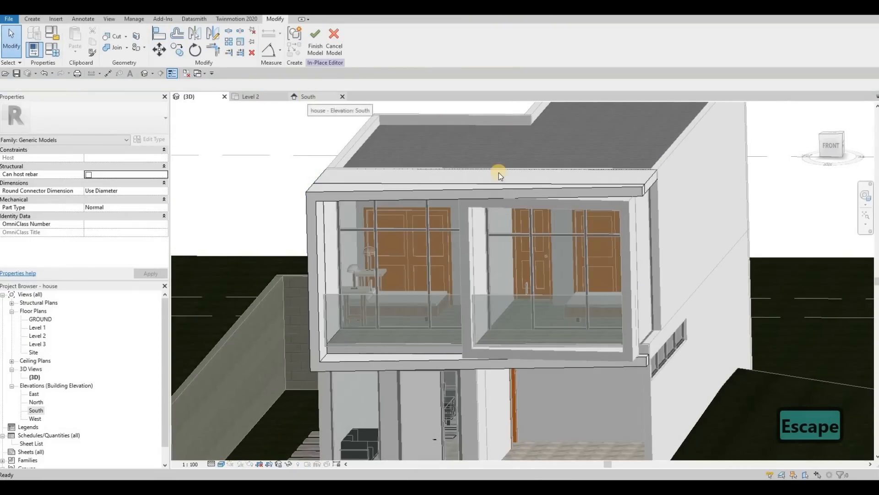
scroll(499, 173, "down", 6)
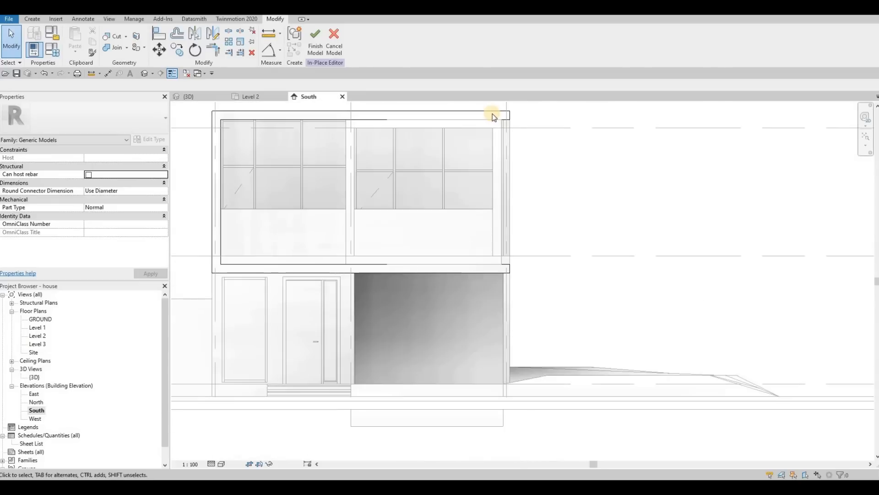
left_click(492, 113)
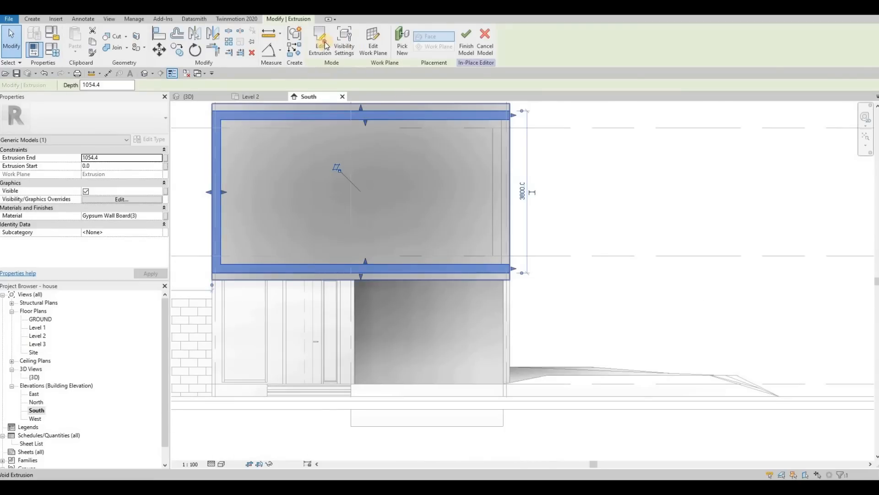
left_click(345, 43)
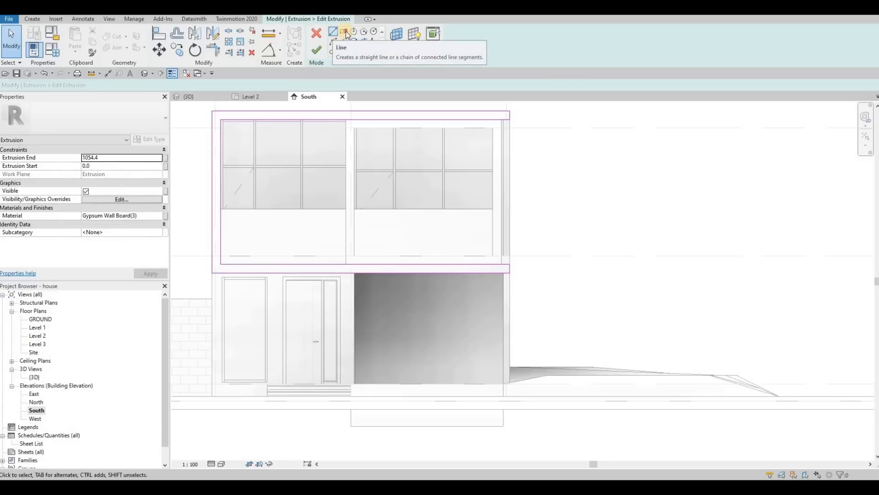
Step: Draw a 3400 mm tall rectangle closing the open side between the front extrusion's upper and lower bands
key("l")
key("i")
left_click(506, 119)
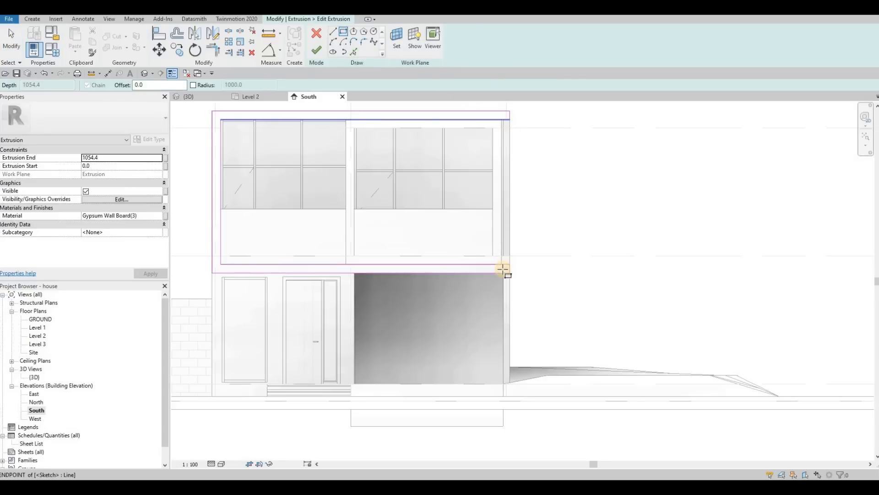
scroll(504, 262, "up", 3)
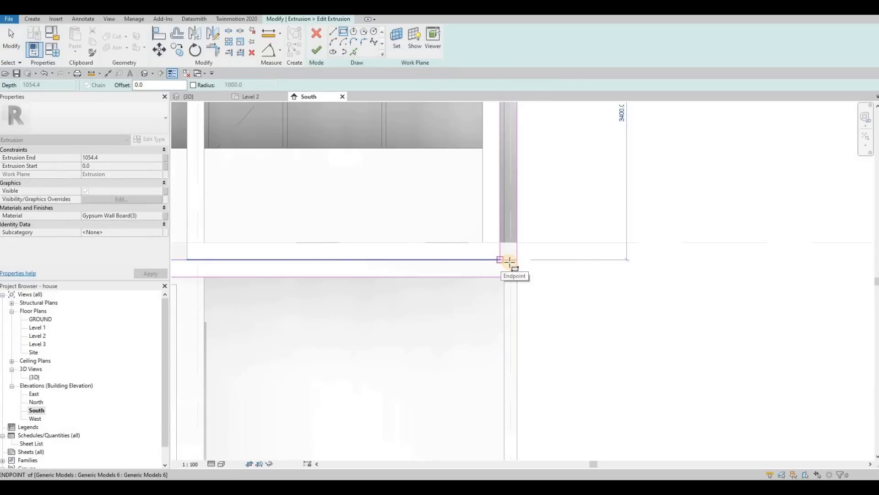
key("Escape")
key("Escape")
key("Escape")
scroll(513, 266, "down", 2)
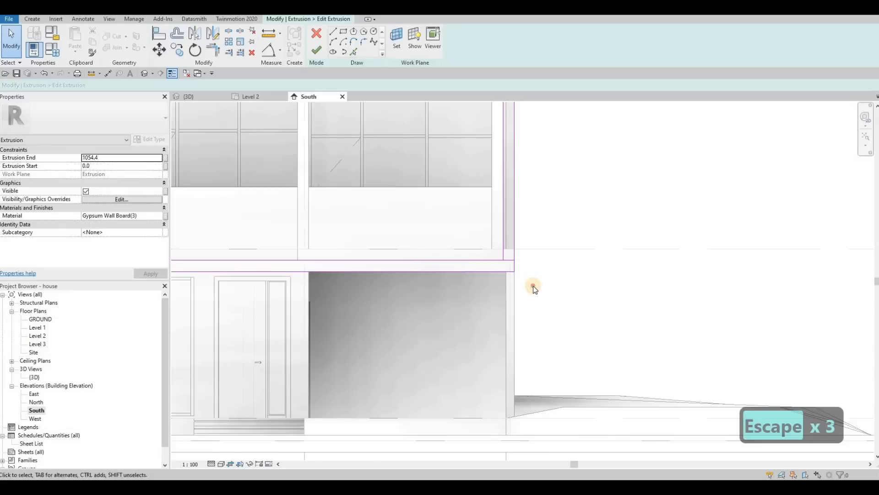
Step: Delete the surplus short sketch lines where the new side band meets the lower and upper bands
key("Delete")
scroll(525, 271, "down", 3)
middle_click_drag(501, 143, 488, 160)
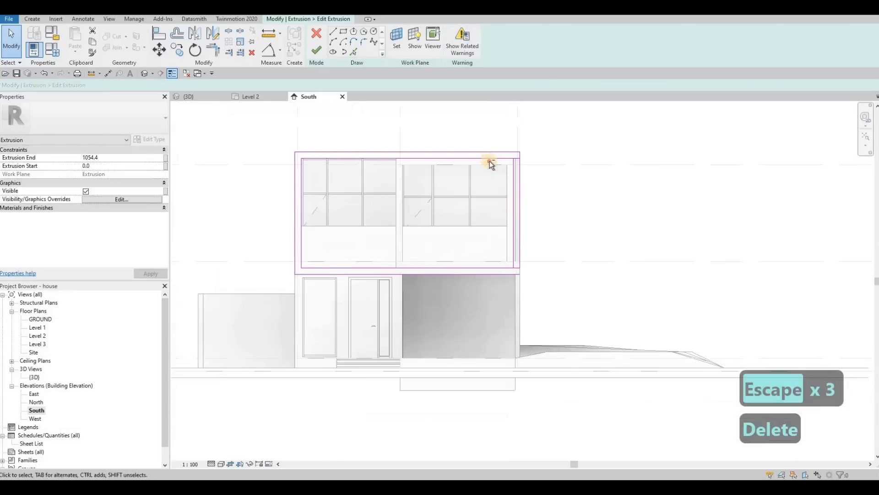
left_click_drag(486, 157, 524, 193)
key("Delete")
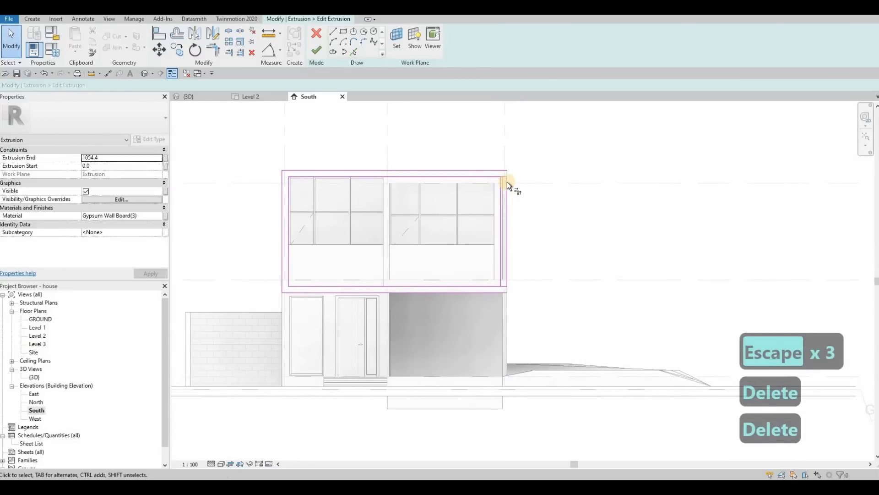
Step: Trim the side band's lines to the upper and lower bands to form clean corners and finish the sketch
key("t")
key("r")
left_click(494, 176)
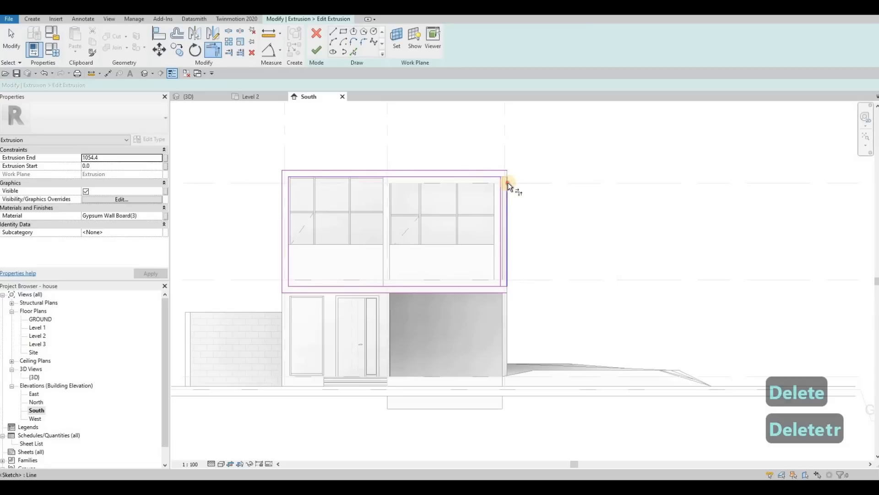
left_click(505, 255)
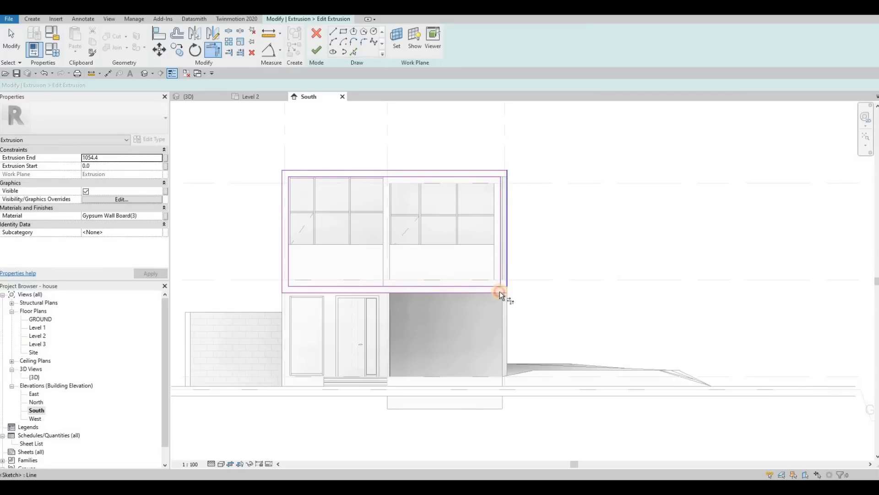
left_click(499, 291)
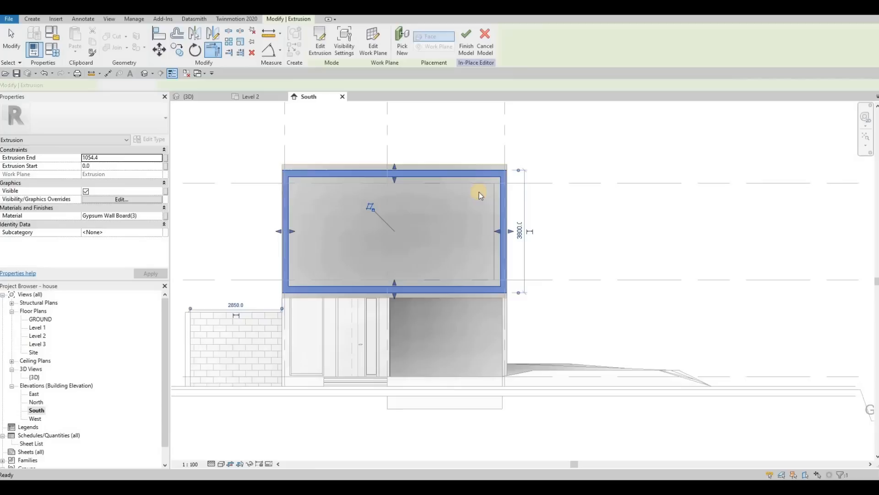
key("Escape")
key("Escape")
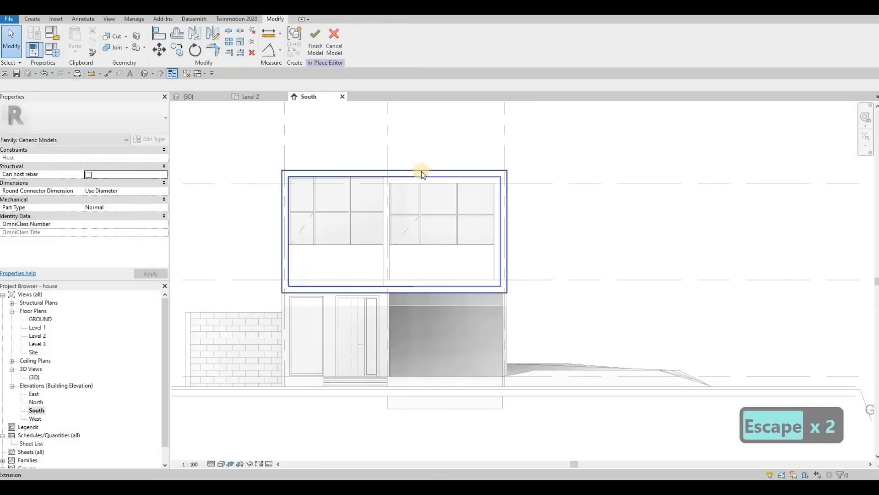
Step: Select the left frame's rear extrusion from the 3D view and open its sketch in the South elevation
left_click(212, 95)
middle_click_drag(391, 159, 504, 211, "shift")
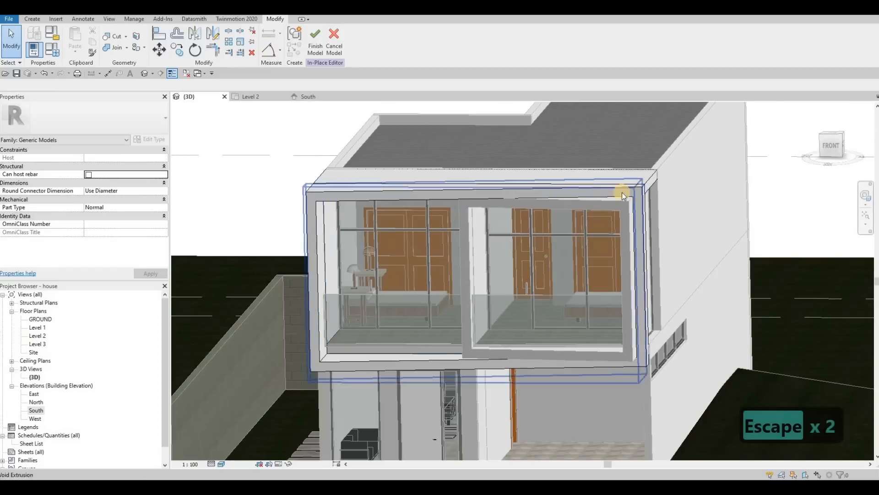
middle_click_drag(622, 191, 595, 190, "shift")
left_click(644, 184)
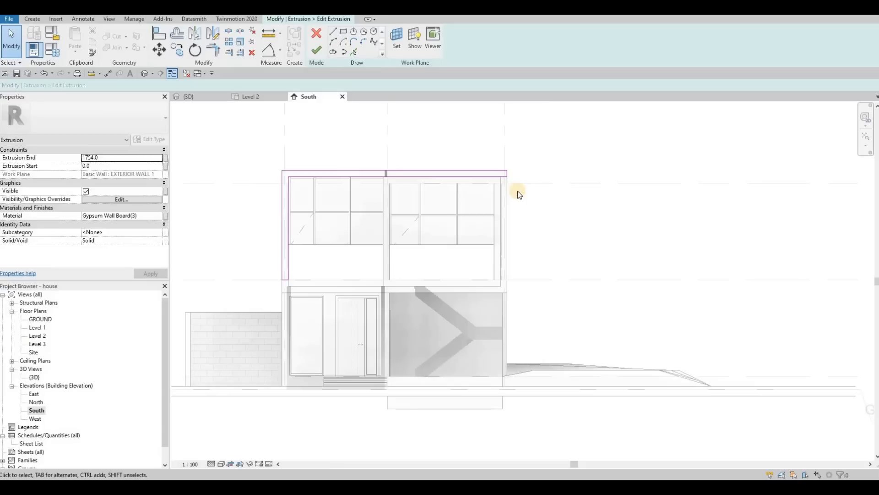
scroll(500, 177, "up", 2)
scroll(554, 168, "down", 2)
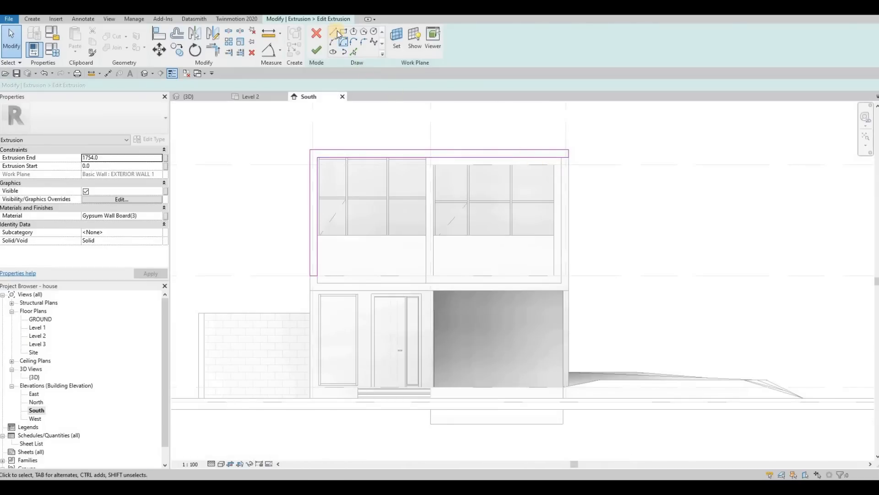
Step: Draw a 3400 mm tall side-band rectangle below the outer end of the rear extrusion's upper band
left_click(343, 31)
left_click(560, 156)
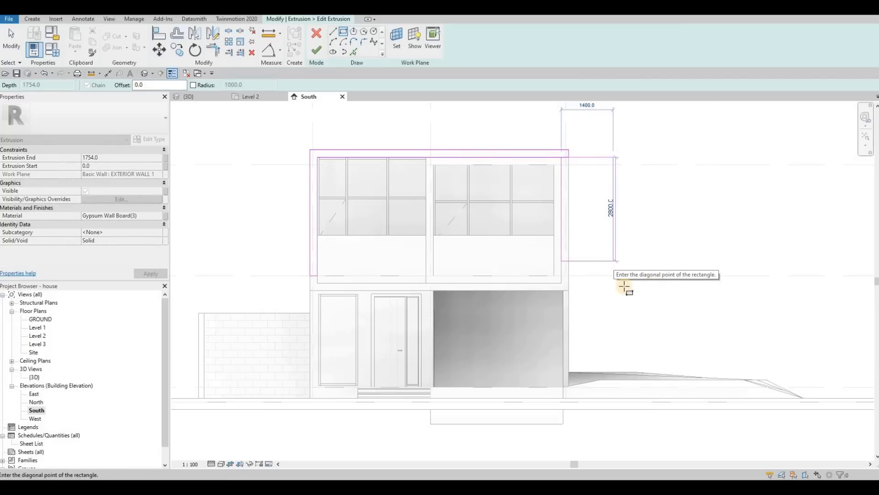
scroll(566, 307, "up", 2)
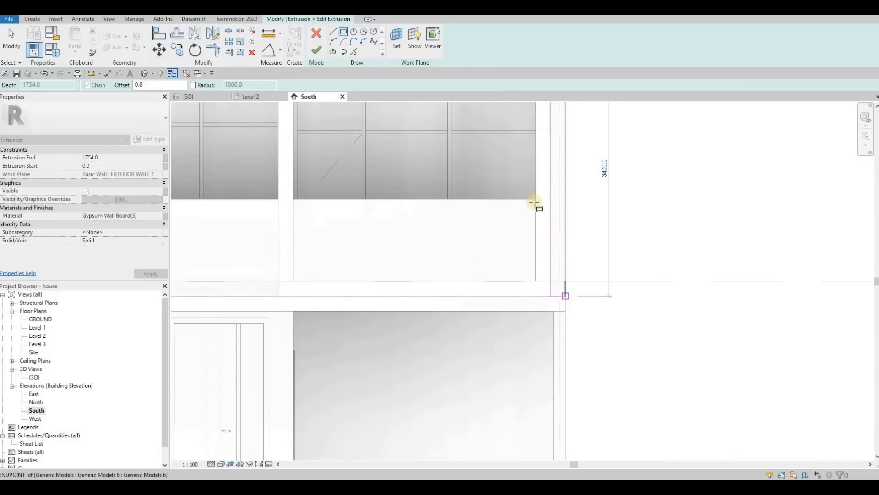
left_click(572, 297)
key("Escape")
scroll(552, 191, "down", 2)
key("Escape")
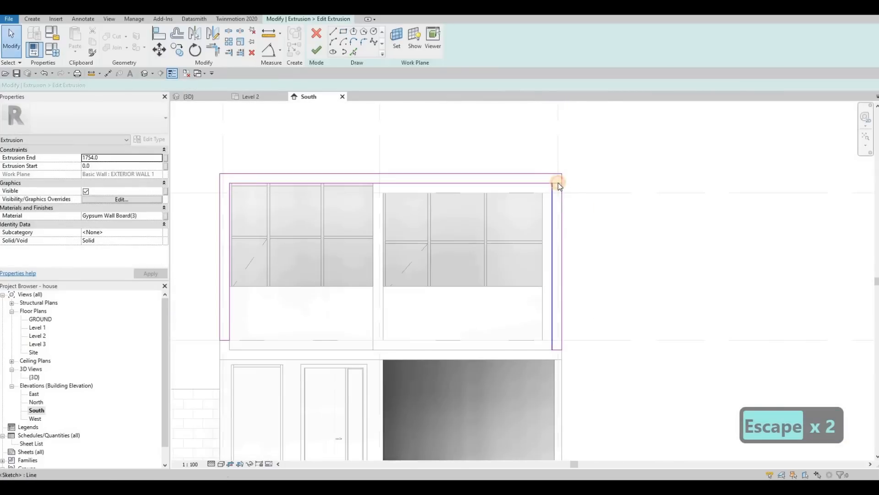
Step: Delete the surplus lines at the rear extrusion's upper corner, trim the remaining lines together and finish the sketch
left_click(559, 181)
key("Delete")
left_click_drag(542, 160, 578, 198)
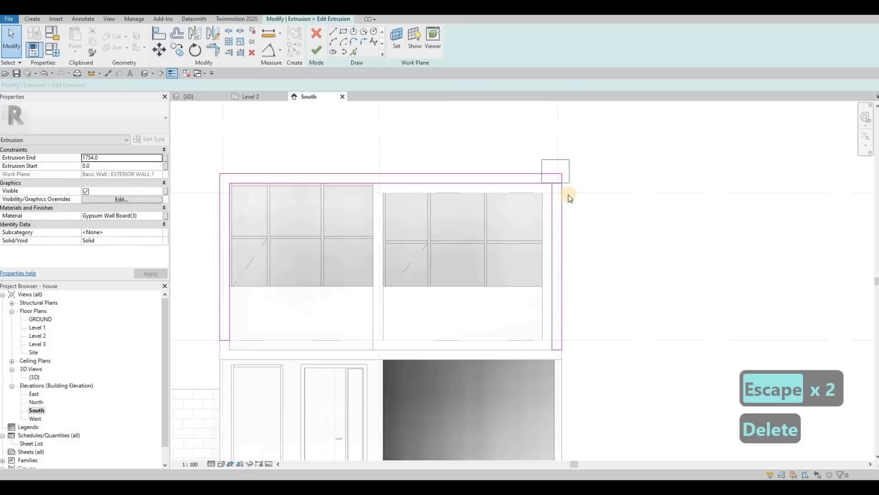
key("Delete")
key("t")
key("r")
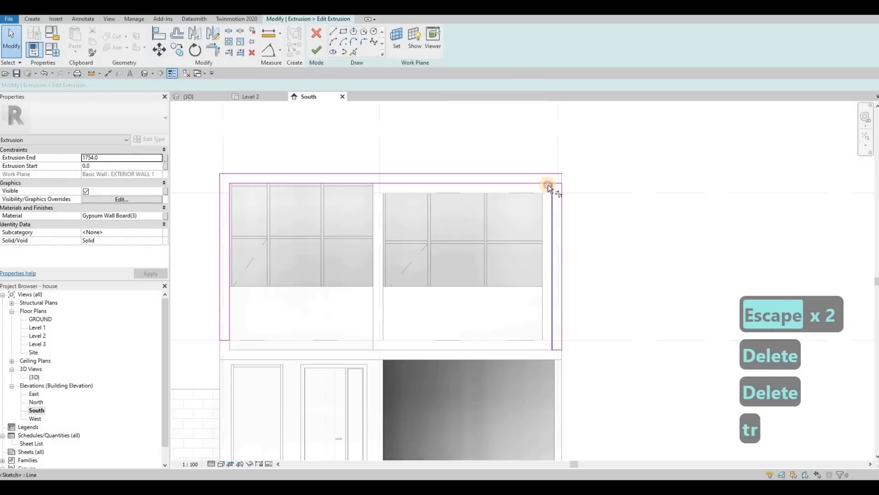
left_click(562, 191)
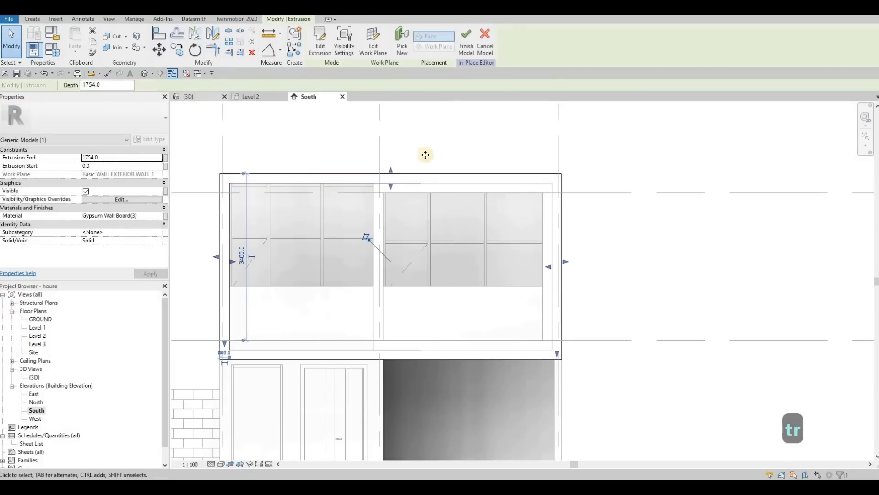
Step: Raise the lower end of the rear extrusion's new side band to the side wall's lower edge in the 3D view
left_click(188, 97)
key("Escape")
middle_click_drag(669, 276, 649, 339, "shift")
left_click(655, 355)
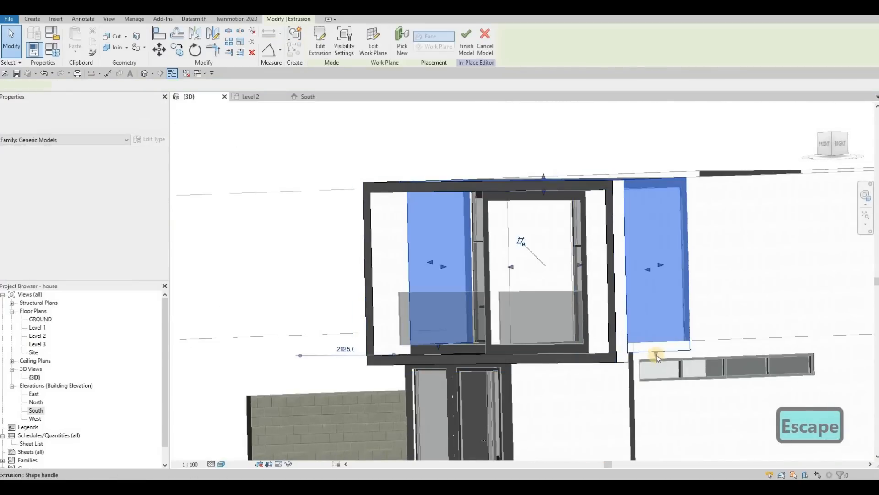
scroll(659, 348, "up", 4)
left_click_drag(658, 335, 654, 329)
key("Escape")
scroll(634, 350, "down", 3)
Step: Examine the closed frame from the side, front and above in the 3D view and select its front extrusion
middle_click_drag(595, 353, 615, 340, "shift")
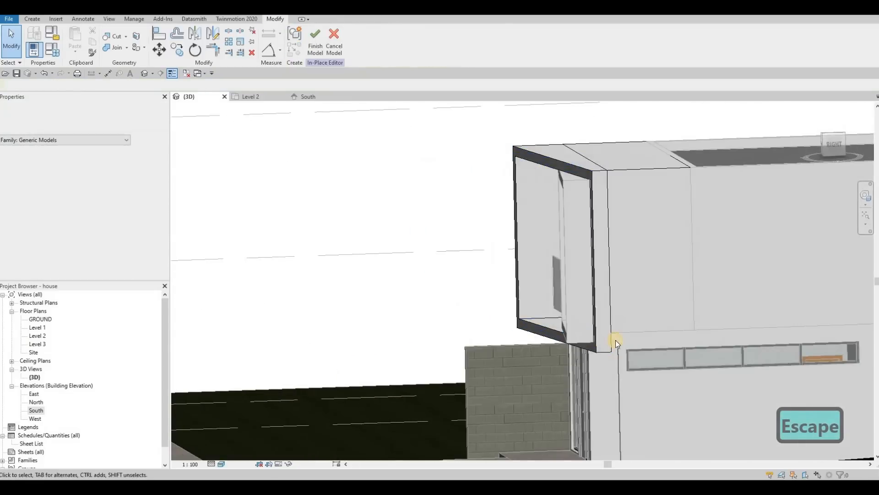
scroll(617, 344, "up", 2)
scroll(638, 318, "down", 5)
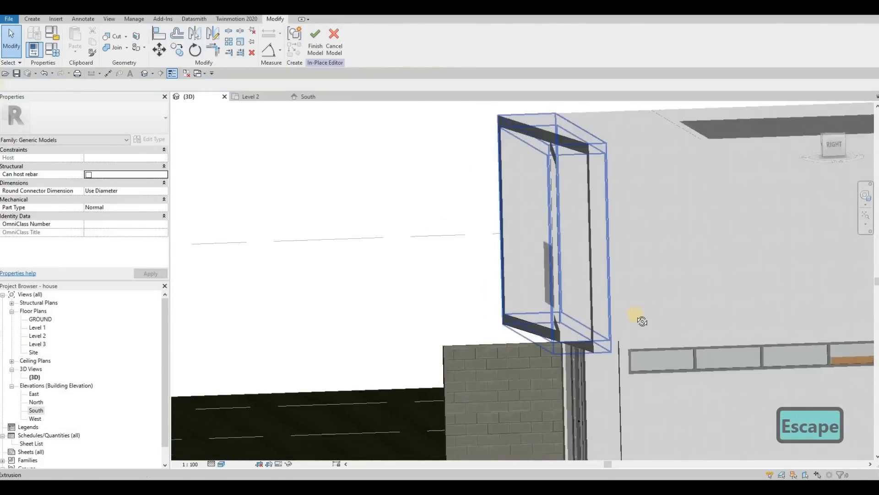
middle_click_drag(746, 344, 614, 333, "shift")
middle_click_drag(533, 336, 667, 338, "shift")
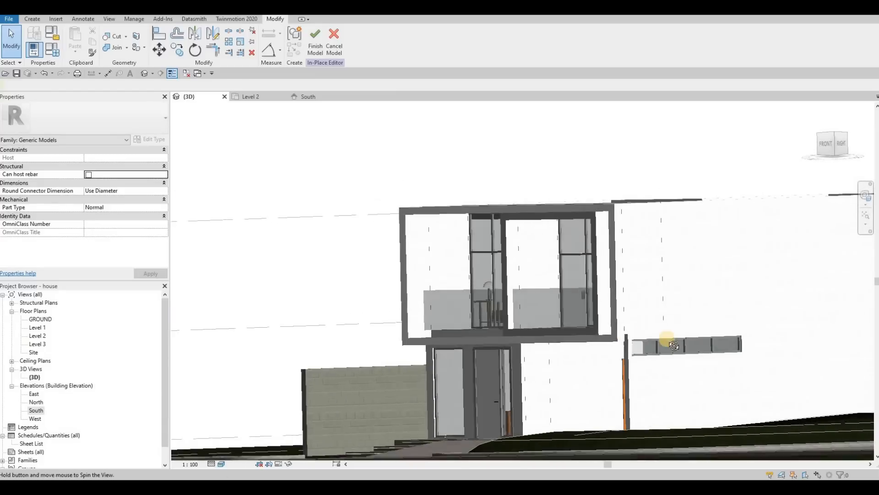
scroll(595, 316, "up", 2)
key("Escape")
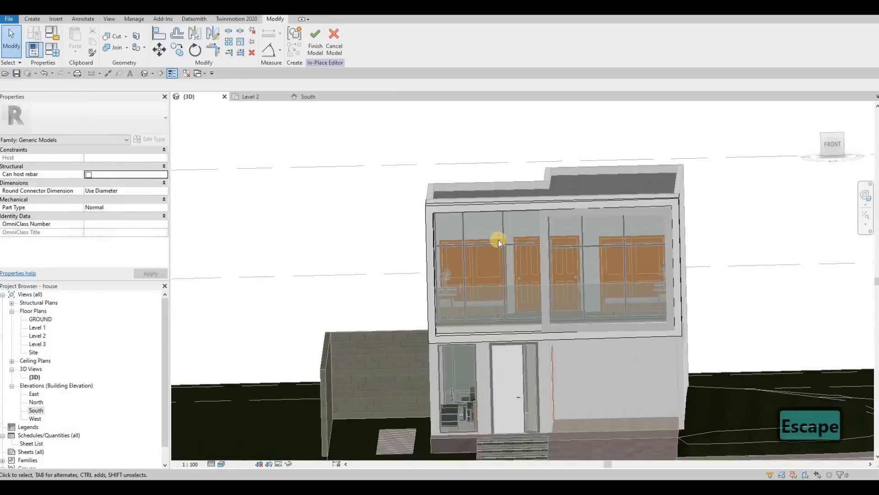
middle_click_drag(498, 241, 482, 337, "shift")
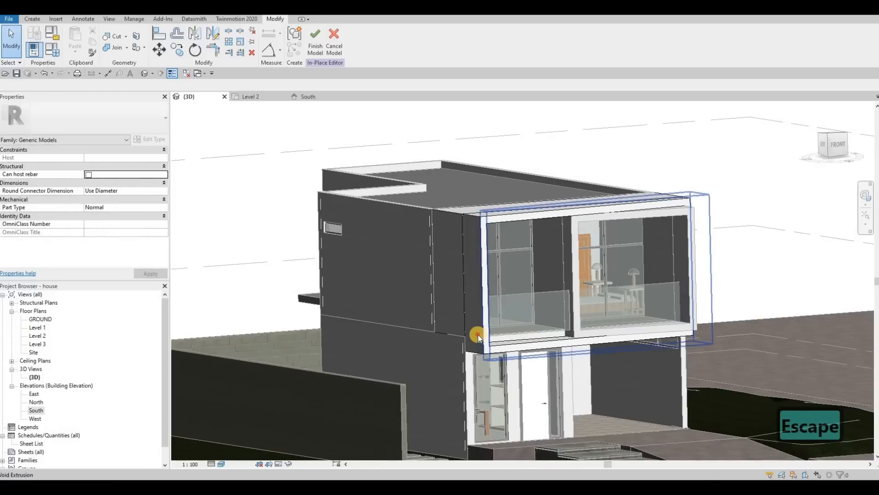
left_click(569, 332)
middle_click_drag(528, 333, 627, 224, "shift")
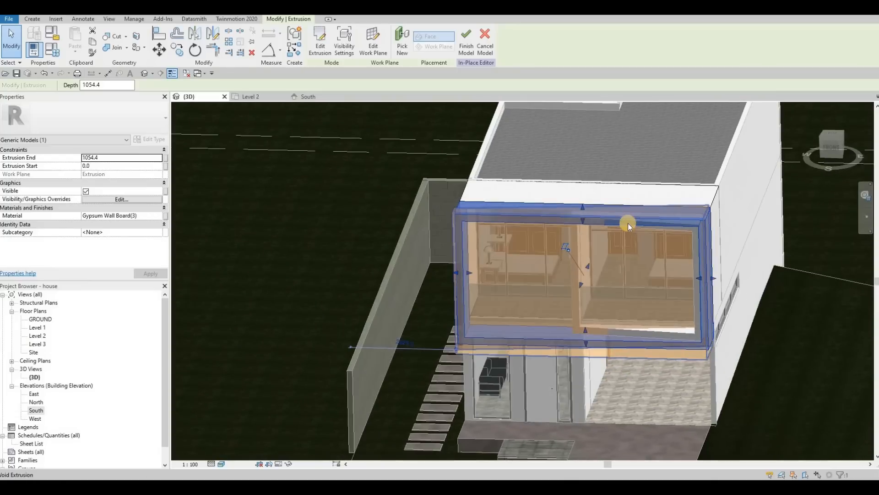
Step: Clear the selection of the front extrusion and finish the in-place model
key("Escape")
key("Escape")
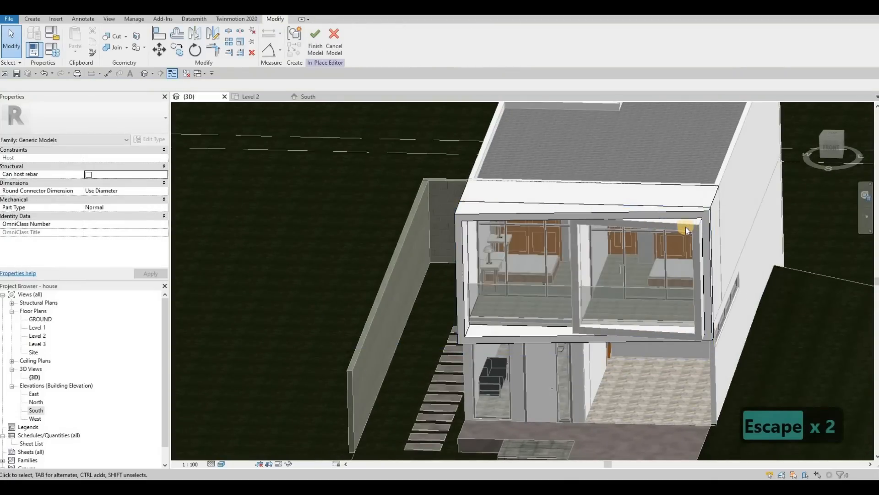
left_click(317, 50)
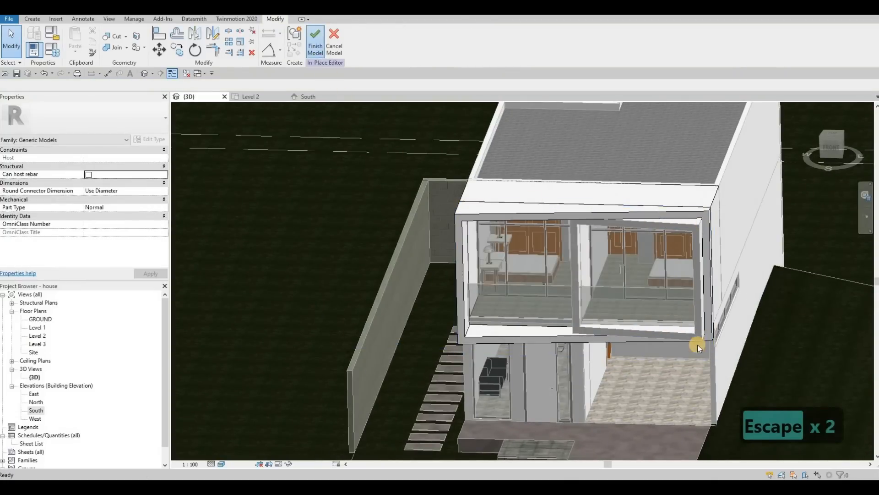
Step: Align the lower rear end of the right frame with the adjoining surround at the side wall
middle_click_drag(606, 234, 630, 368, "shift")
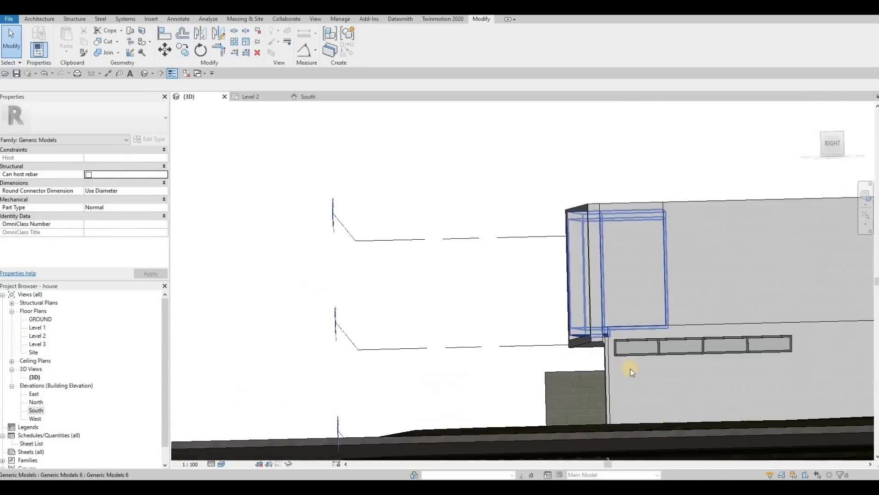
scroll(619, 370, "up", 5)
left_click(622, 381)
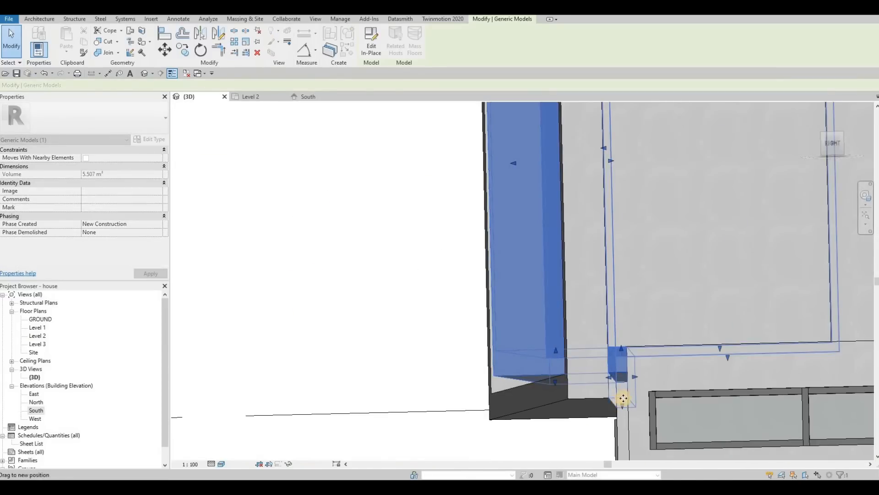
key("Escape")
key("a")
key("l")
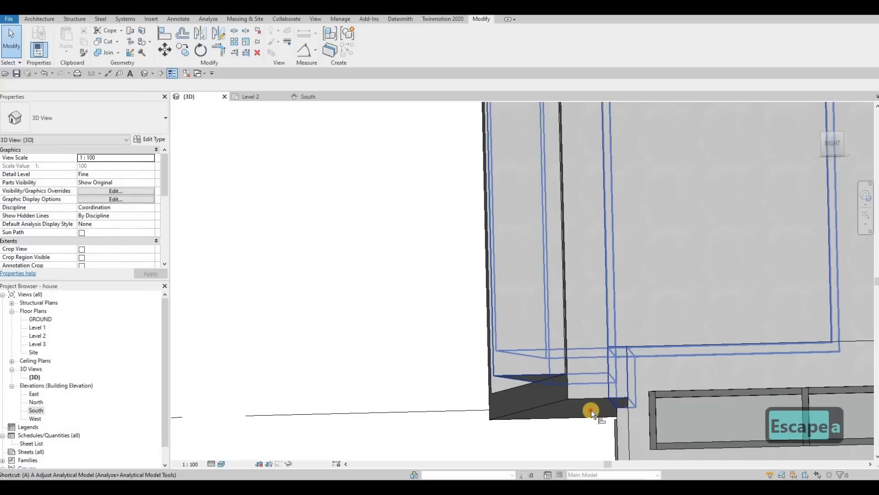
key("Escape")
scroll(588, 380, "down", 2)
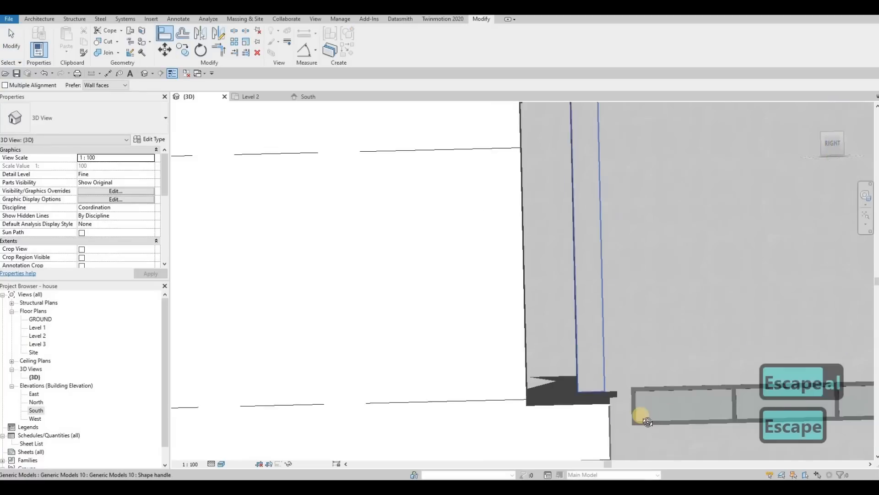
middle_click_drag(709, 342, 723, 411, "shift")
key("Escape")
scroll(723, 411, "down", 2)
Step: Examine the balcony frames and their glass railings from both sides and the front in 3D, checking them against the Level 2 plan
middle_click_drag(628, 416, 523, 227, "shift")
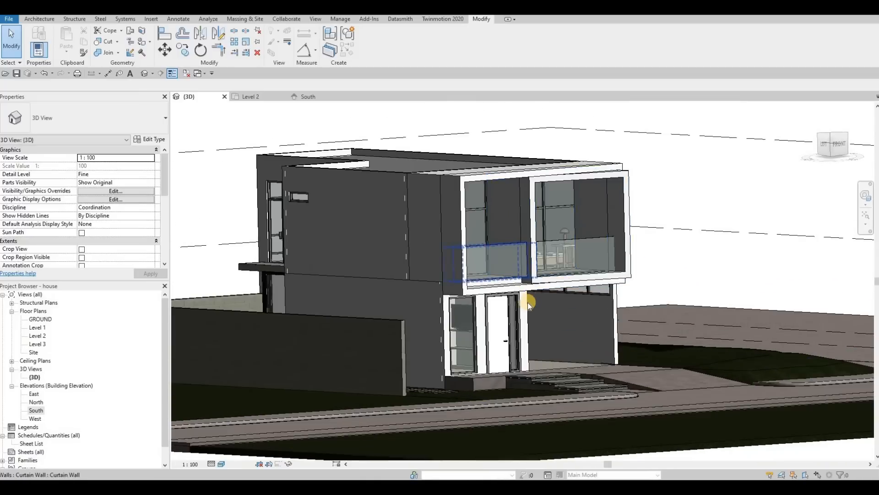
scroll(527, 303, "up", 5)
key("Escape")
middle_click_drag(520, 324, 320, 347, "shift")
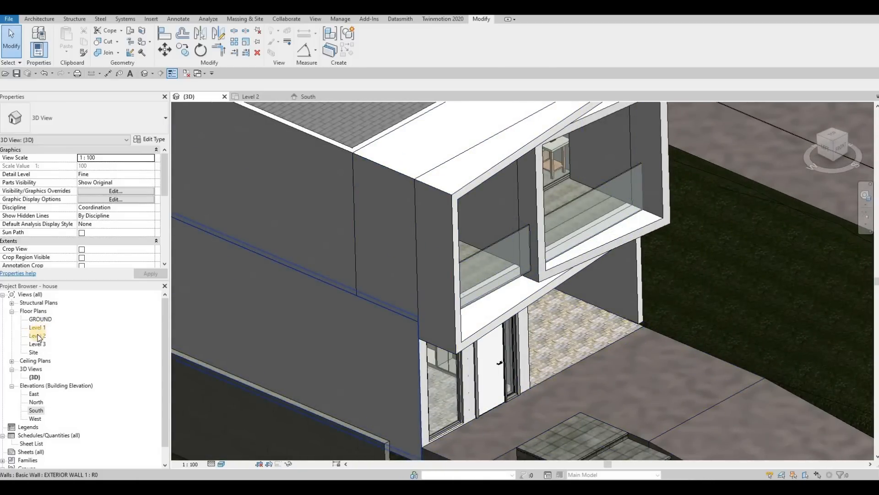
key("ctrl+Tab")
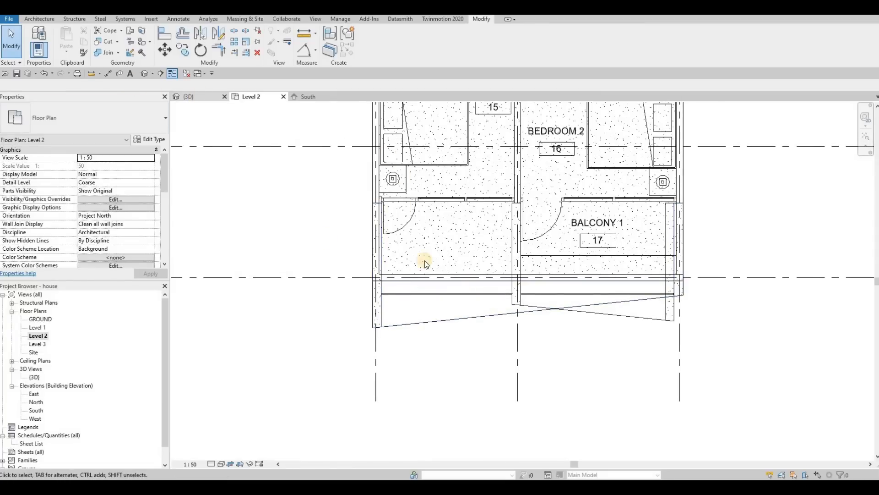
key("ctrl+Tab")
middle_click_drag(404, 232, 436, 245, "shift")
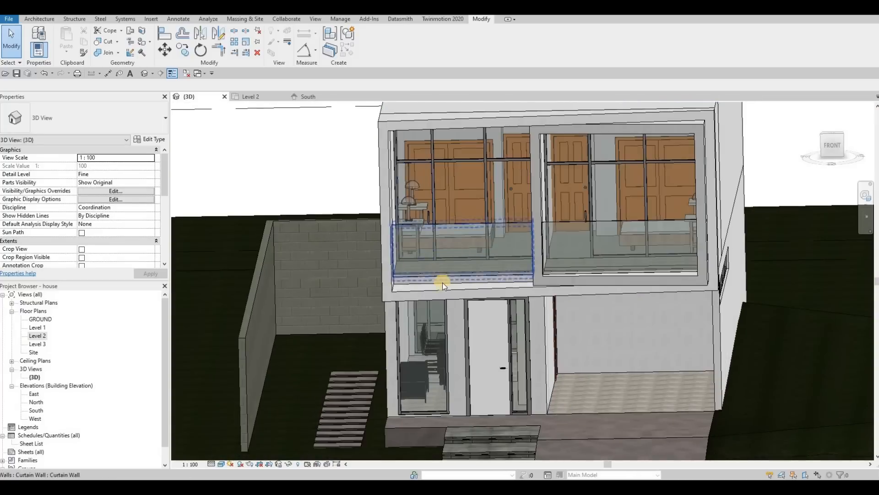
middle_click_drag(442, 282, 471, 284, "shift")
key("Tab")
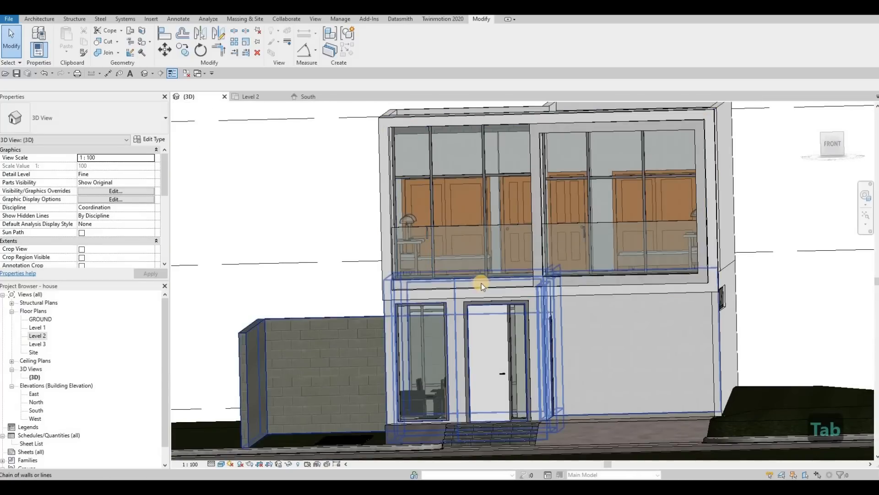
key("Tab")
middle_click_drag(365, 321, 532, 207, "shift")
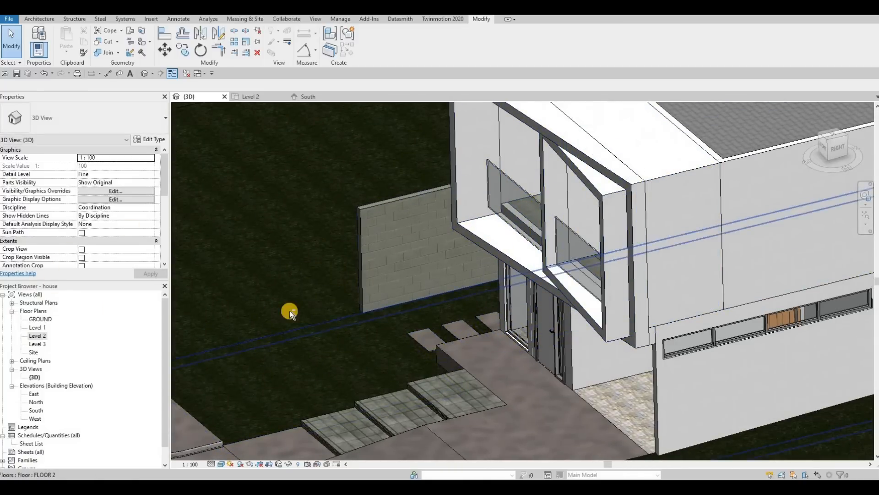
middle_click_drag(398, 314, 173, 136, "shift")
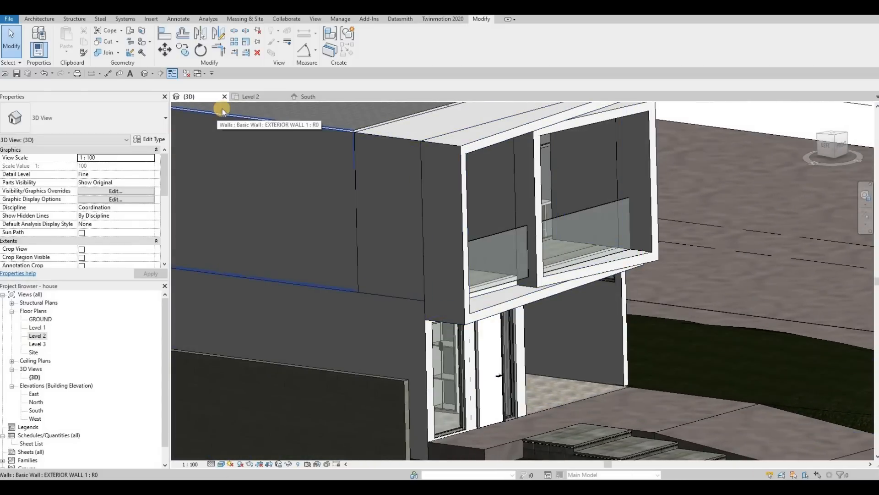
Step: Move both balcony glass railing curtain walls back onto grid line E in the Level 2 plan
left_click(303, 97)
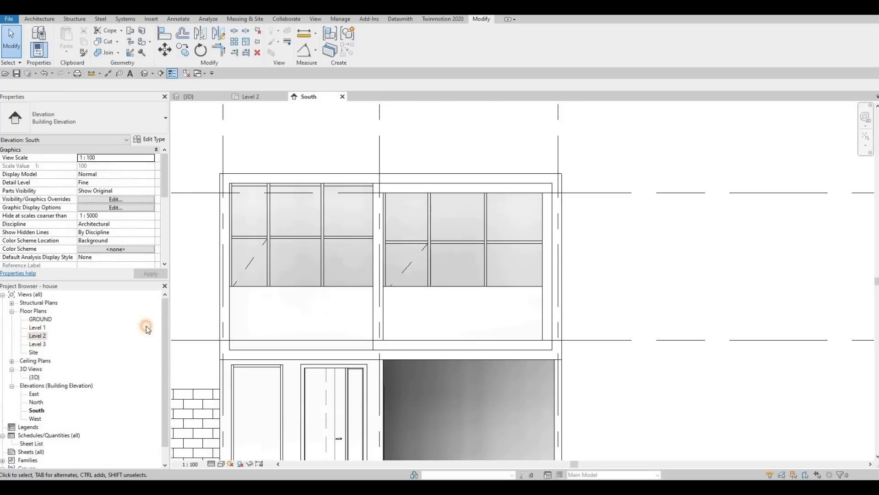
left_click(449, 294)
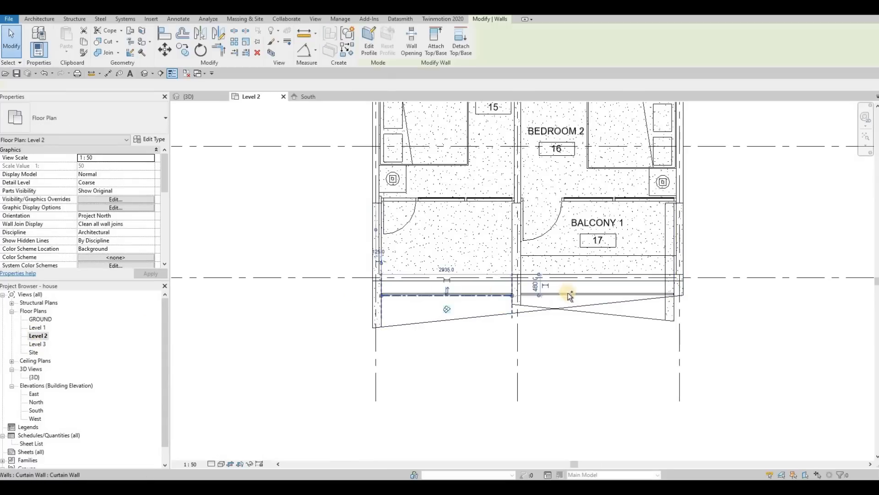
left_click(569, 296, "ctrl")
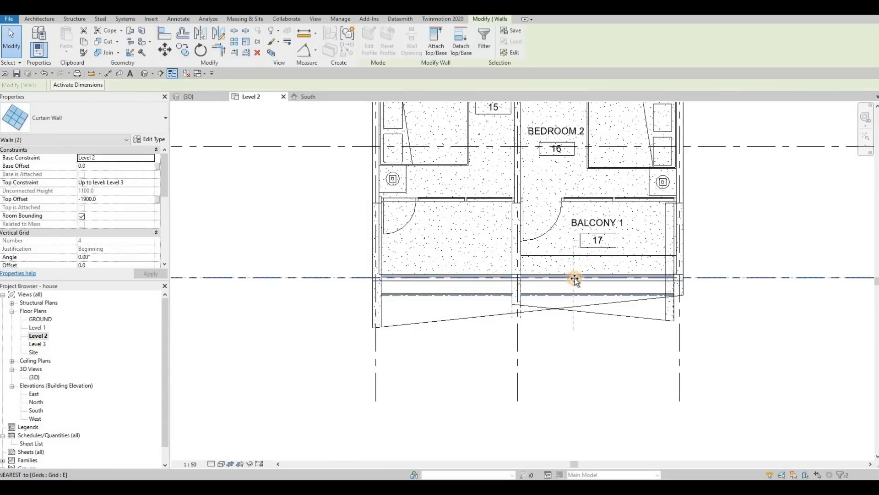
left_click_drag(575, 279, 568, 277)
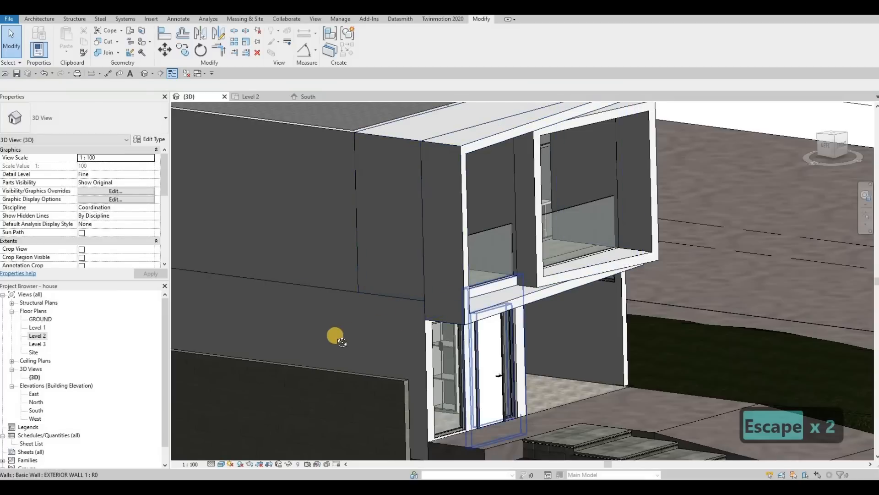
Step: Examine the set-back railings and select the surround and the right frame in turn to check their fit in the 3D view
middle_click_drag(334, 334, 366, 326, "shift")
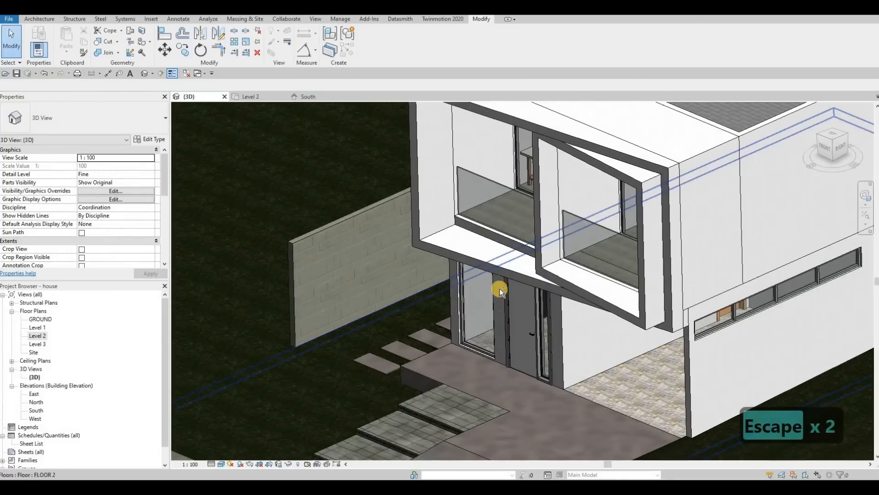
middle_click_drag(499, 289, 486, 338, "shift")
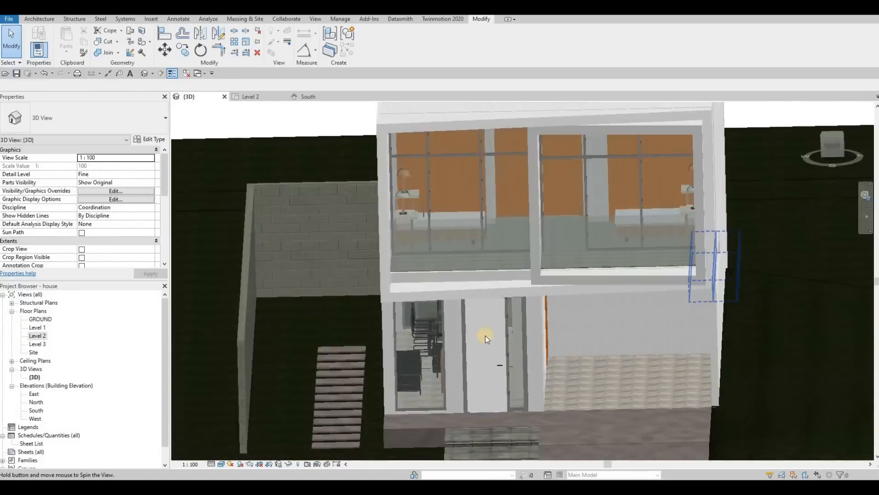
middle_click_drag(407, 362, 493, 185, "shift")
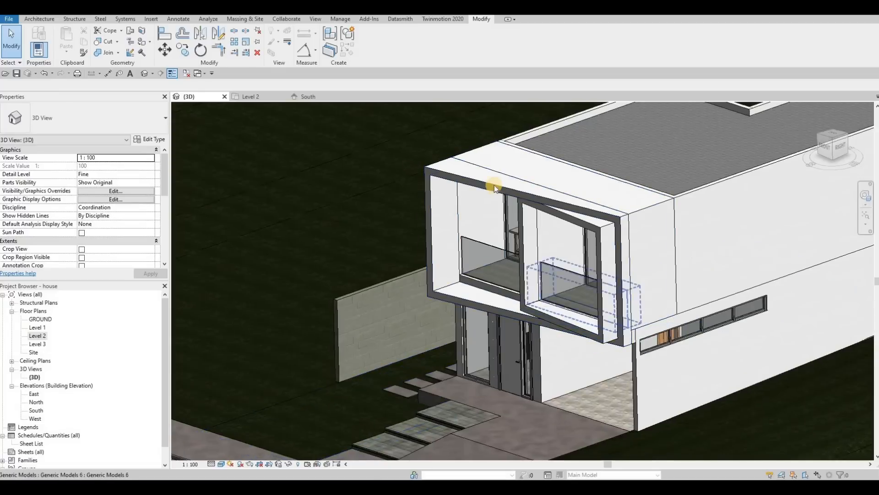
left_click(518, 201)
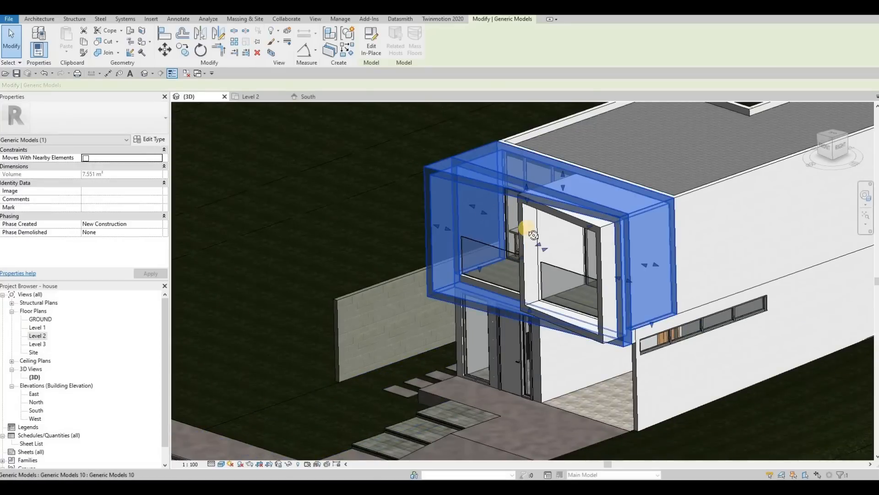
middle_click_drag(644, 252, 537, 222, "shift")
key("Escape")
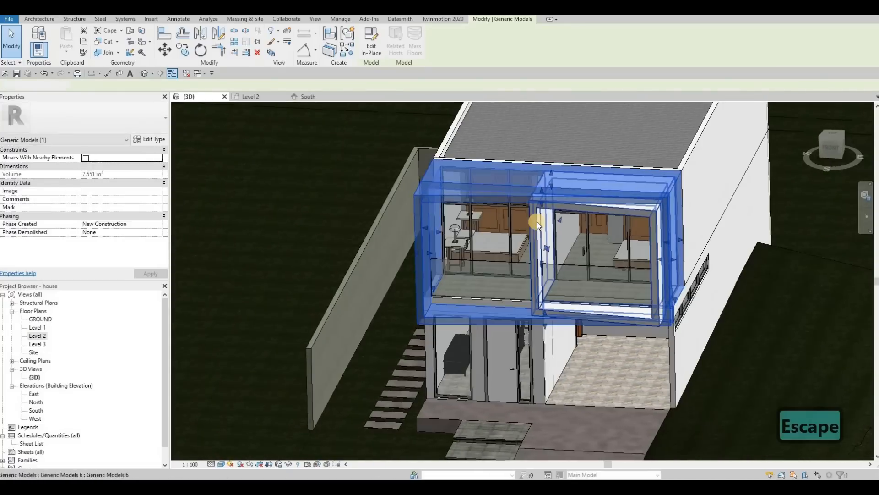
left_click(536, 231)
middle_click_drag(602, 190, 550, 209, "shift")
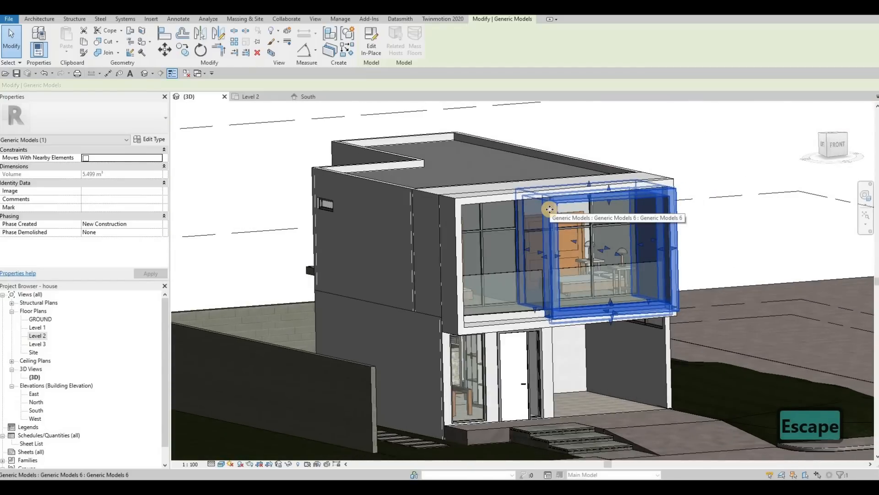
middle_click_drag(503, 216, 490, 197, "shift")
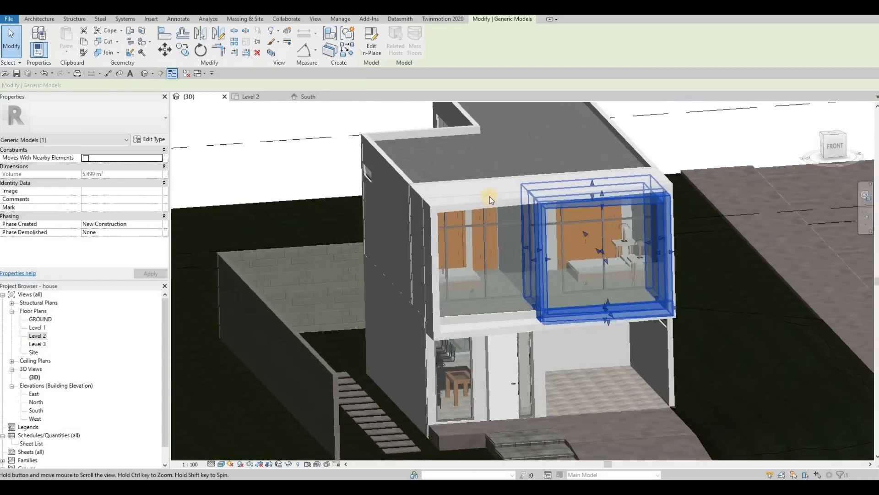
Step: Examine the lower rear corner where the frames meet the side wall, cycling through the overlapping elements there
key("Escape")
left_click(418, 240)
middle_click_drag(418, 240, 565, 320, "shift")
scroll(561, 328, "up", 3)
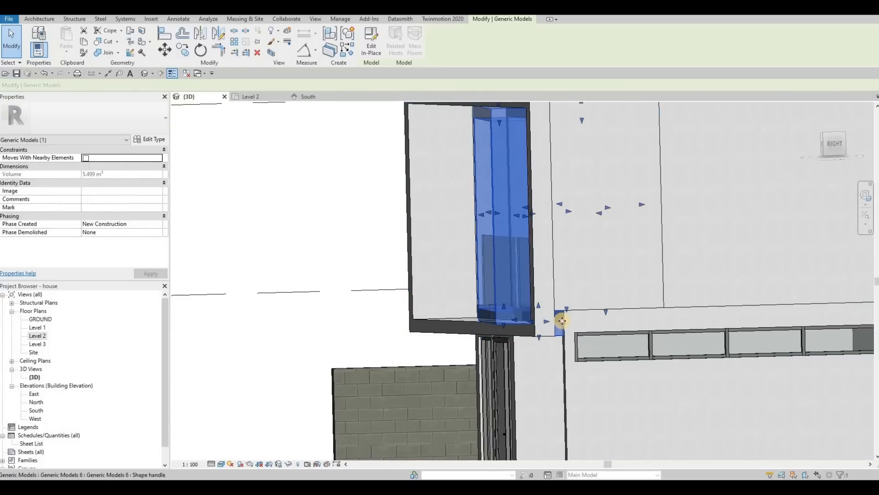
middle_click_drag(622, 340, 654, 322, "shift")
key("Escape")
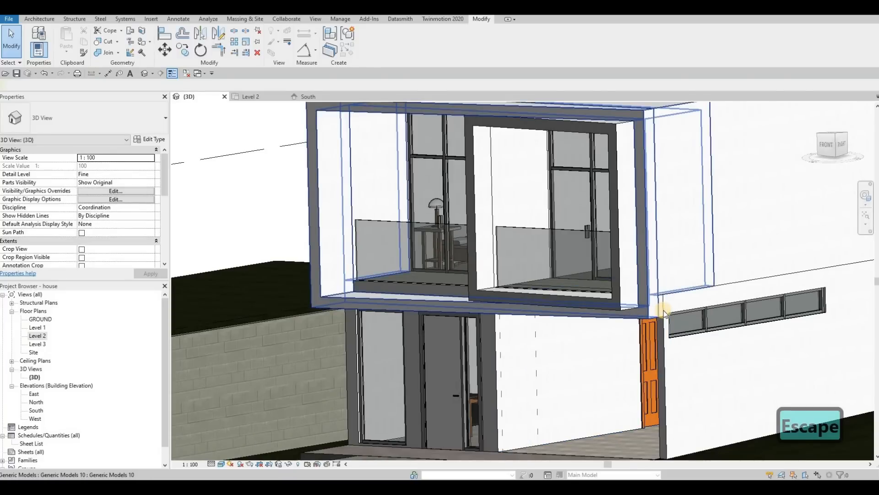
key("Tab")
key("Tab")
key("Tab")
key("Tab")
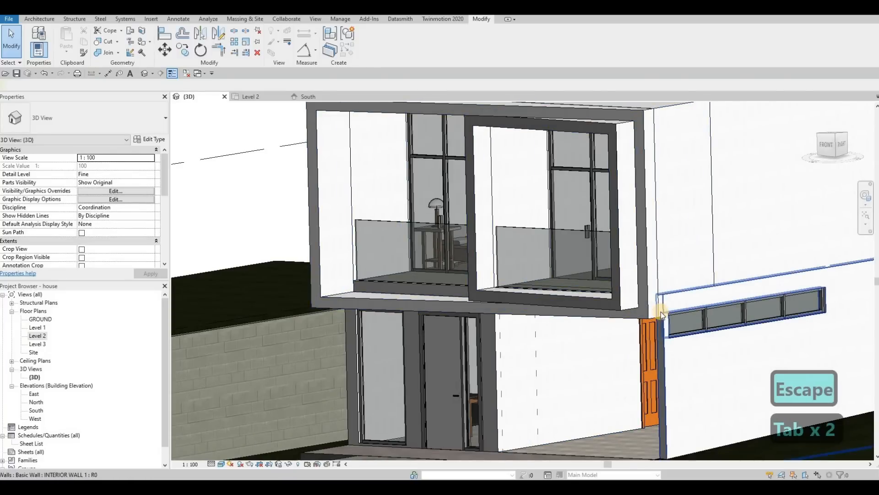
key("Tab")
key("Tab")
key("Tab")
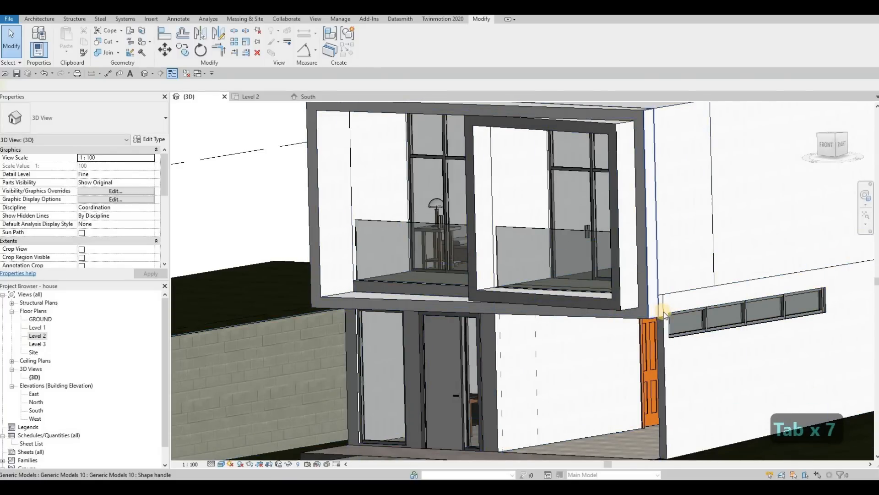
key("Tab")
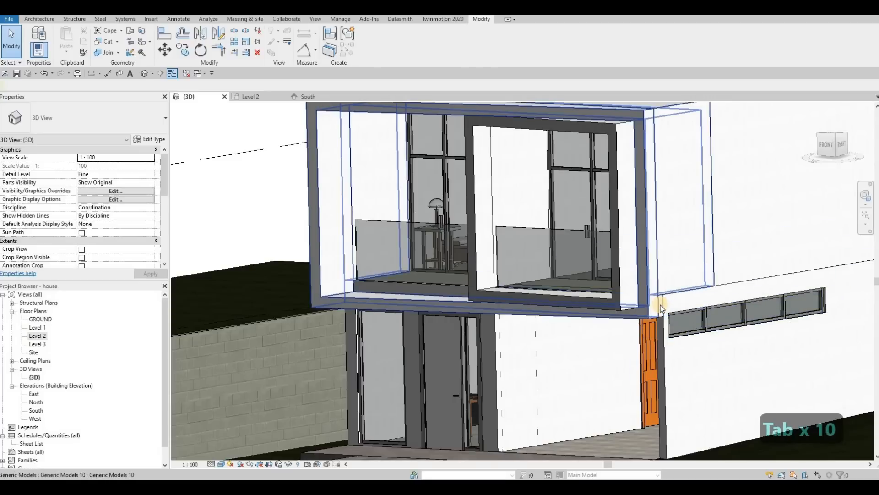
left_click(654, 313)
key("Escape")
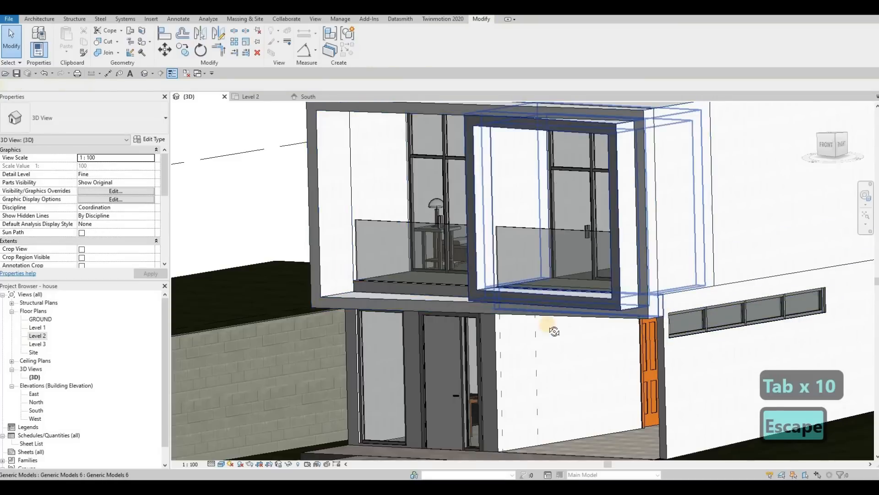
Step: Lower the right balcony's glazed curtain wall to Level 3 and pull its outer side in to the right frame's inner edge in the South elevation
middle_click_drag(559, 304, 551, 275, "shift")
key("Escape")
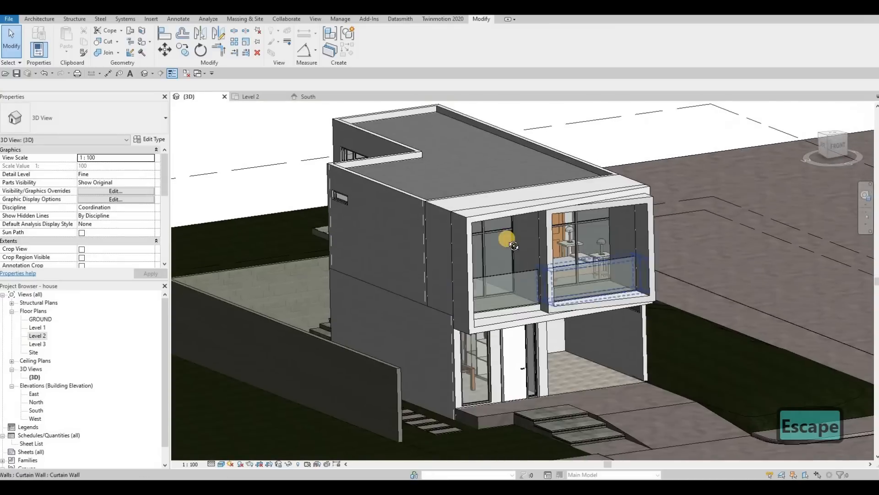
middle_click_drag(514, 246, 218, 259, "shift")
key("F1")
key("F1")
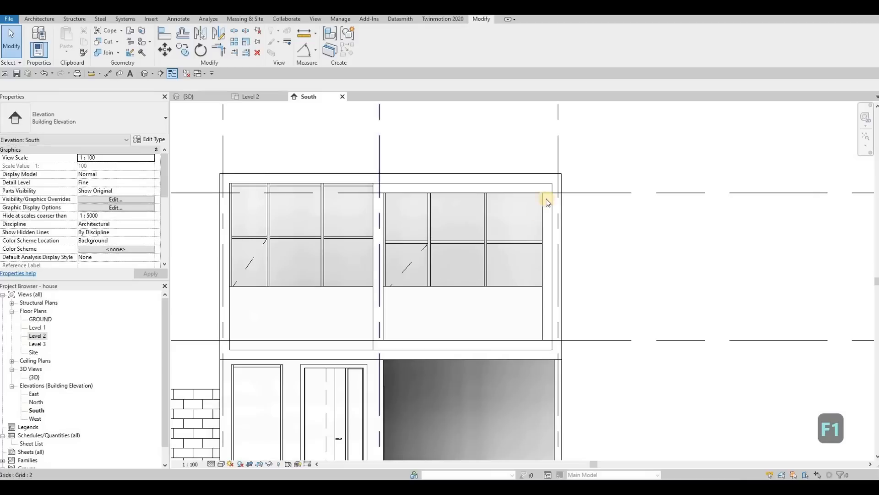
scroll(537, 173, "down", 1)
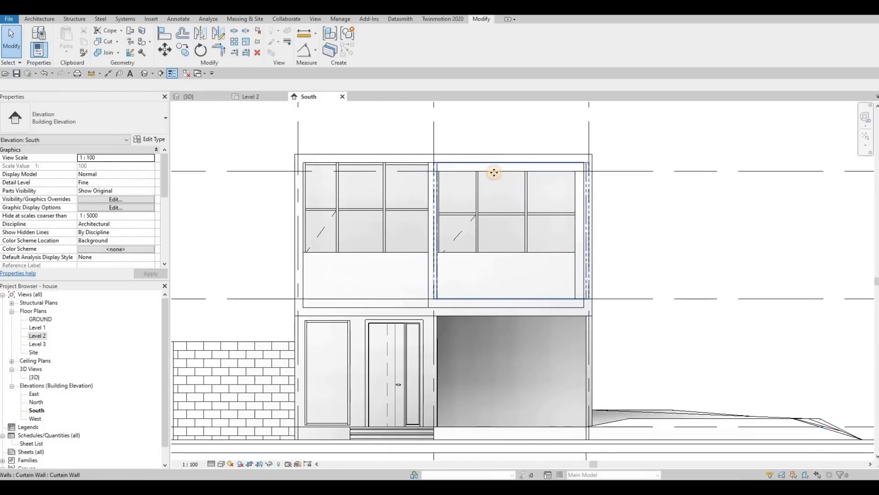
left_click(513, 161)
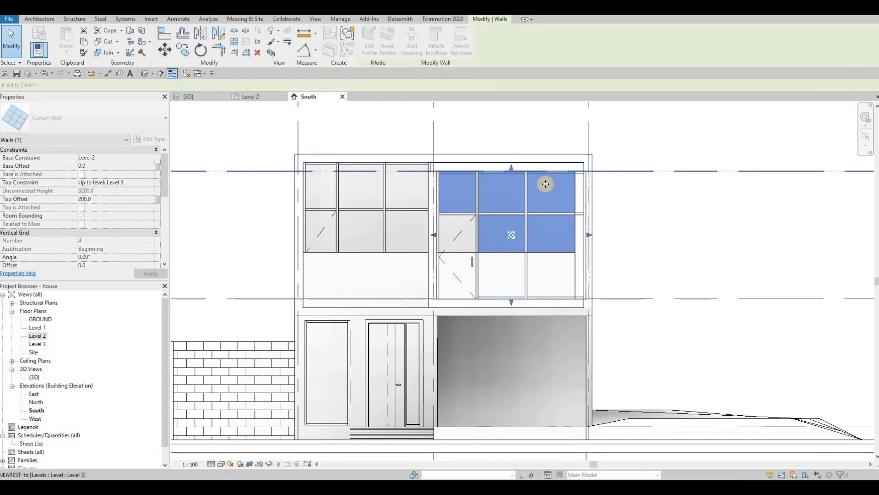
left_click_drag(589, 235, 578, 235)
scroll(578, 235, "up", 5)
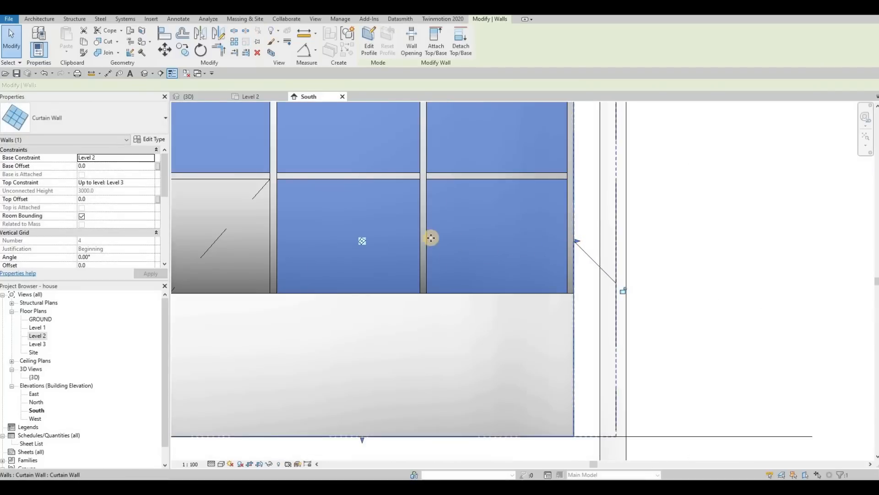
Step: Align the horizontal curtain grid line of the right balcony's glazed wall with that of the left glazed wall in the South elevation
scroll(431, 237, "down", 5)
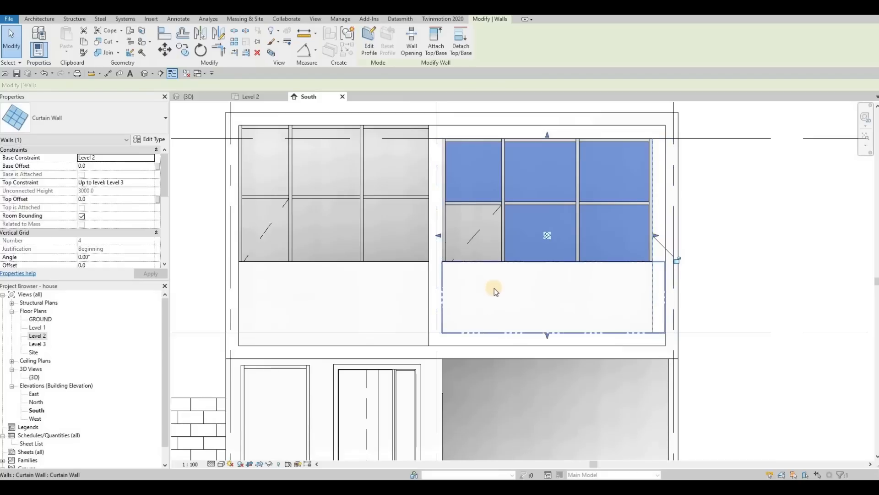
middle_click_drag(327, 274, 331, 263)
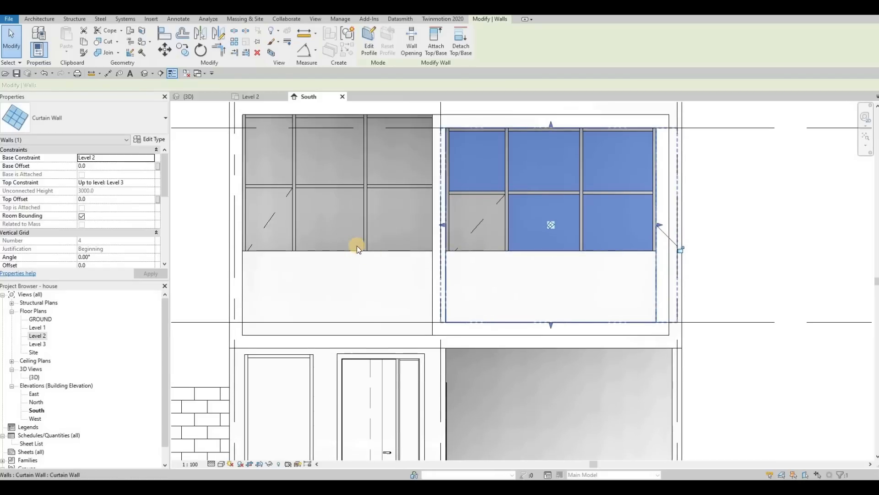
key("Escape")
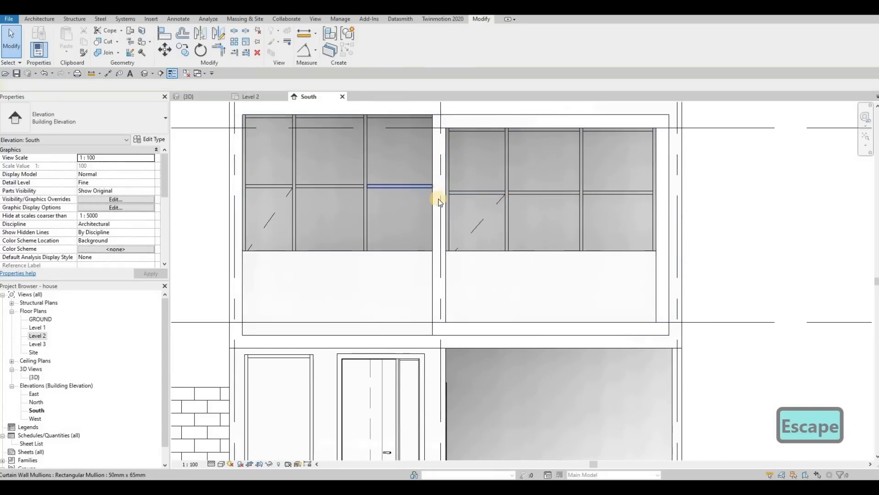
key("a")
key("l")
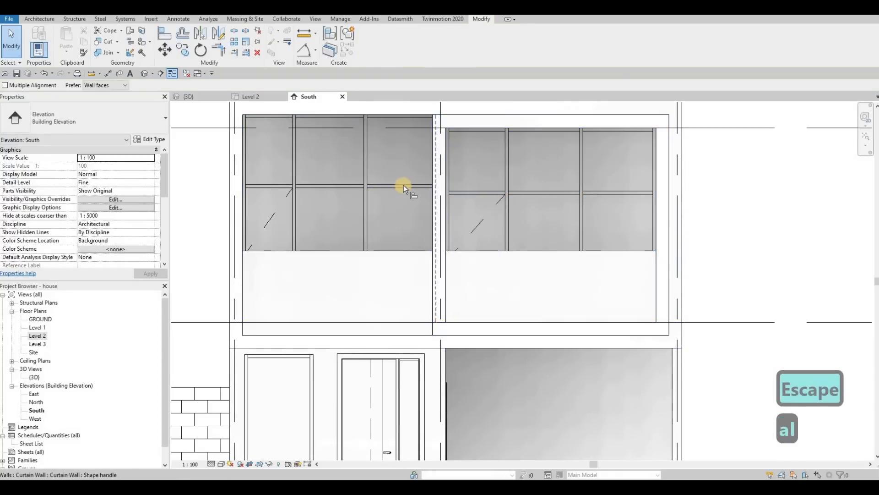
left_click(403, 186)
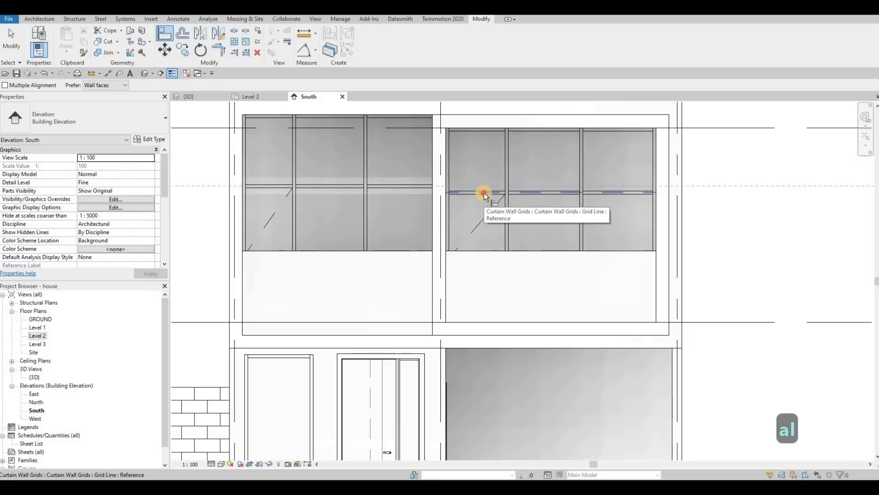
left_click(485, 193)
key("Escape")
key("Escape")
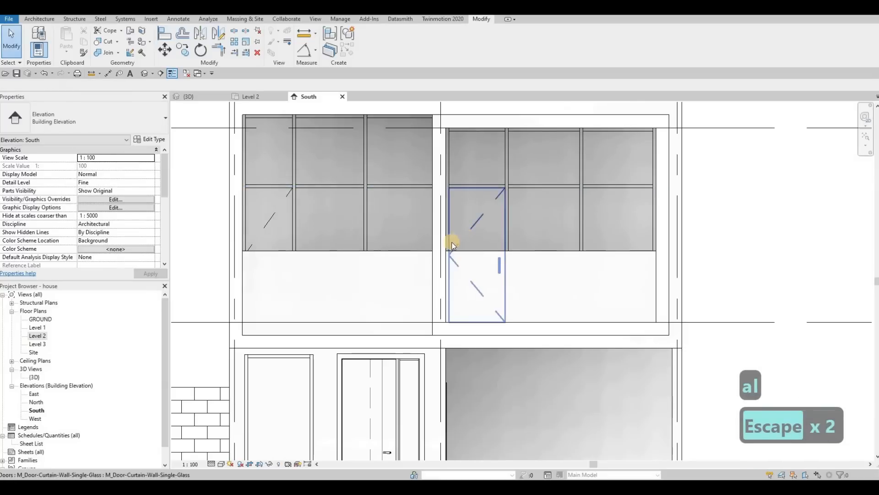
key("Escape")
Step: Set the structure layer thickness of the Level 3 roof's type, ROOF 1, to 50 mm
scroll(473, 251, "down", 1)
middle_click_drag(513, 156, 542, 160)
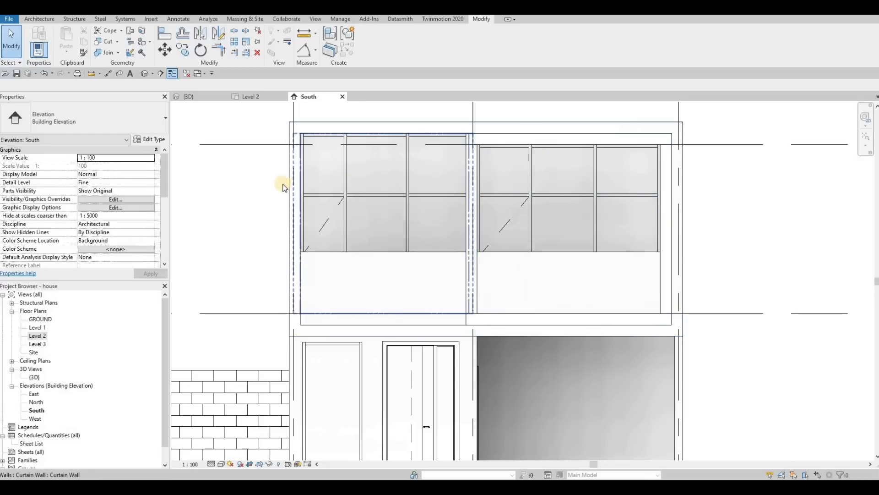
left_click(188, 97)
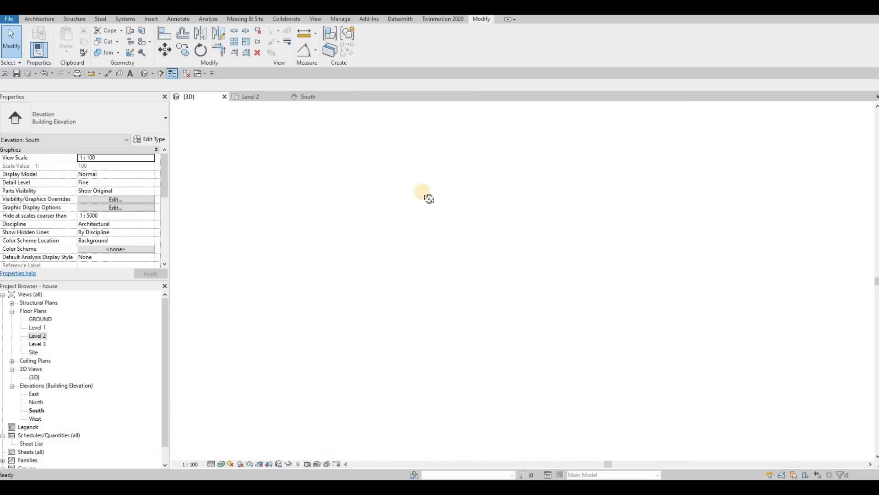
middle_click_drag(410, 179, 232, 198, "shift")
left_click(470, 203)
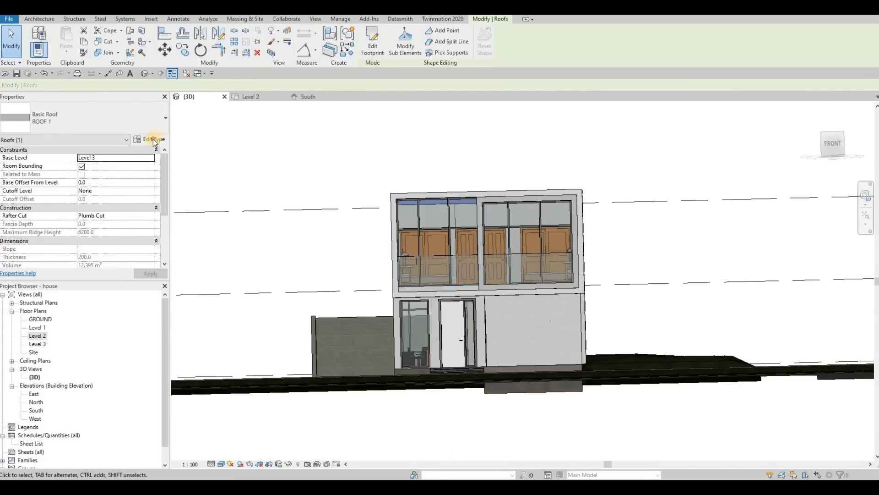
left_click(605, 116)
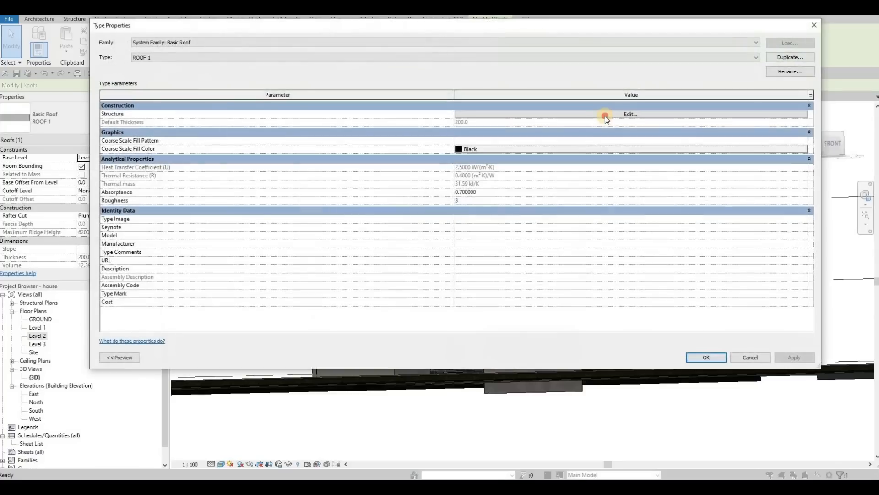
left_click(468, 115)
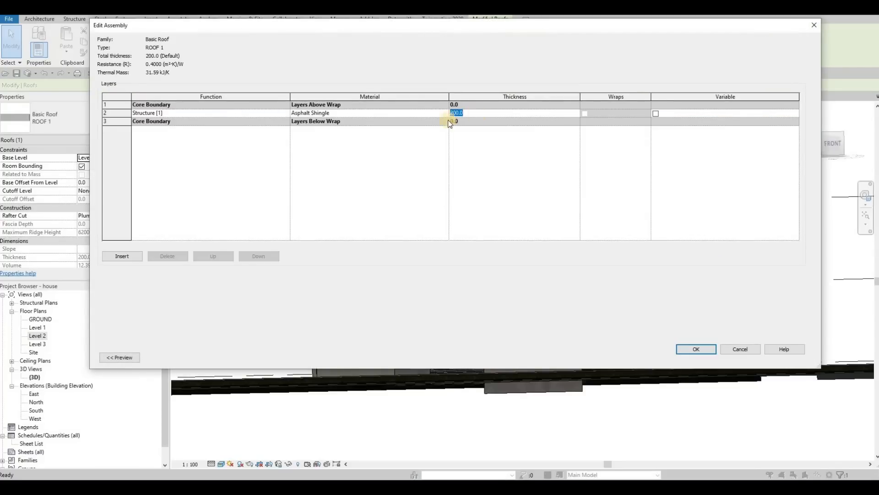
left_click(697, 349)
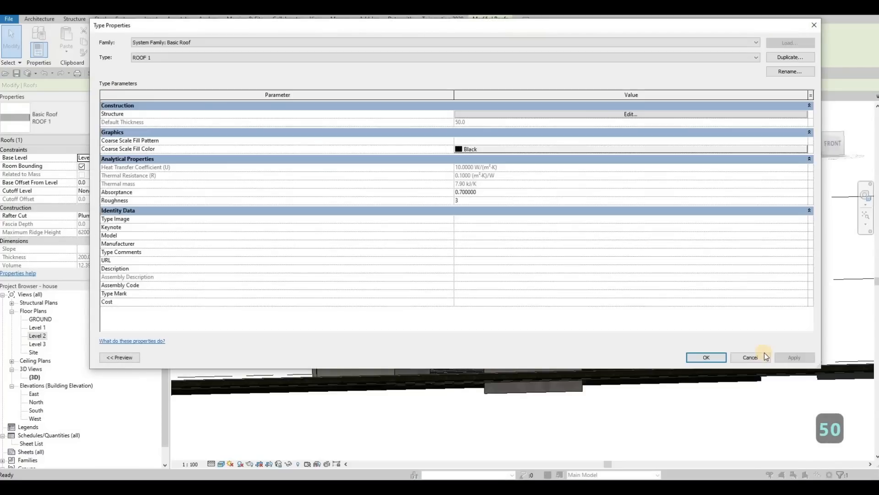
left_click(701, 352)
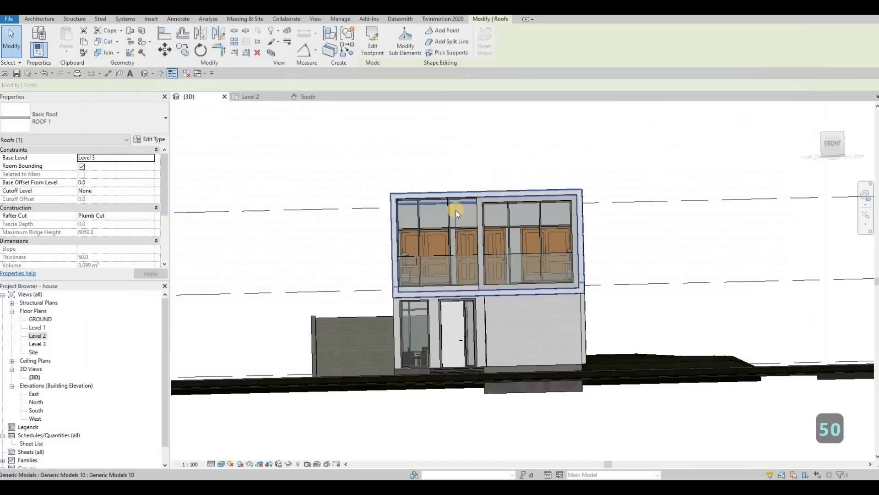
Step: Set the roof's base offset from Level 3 to 200 mm
middle_click_drag(465, 202, 88, 198, "shift")
key("Escape")
left_click(519, 185)
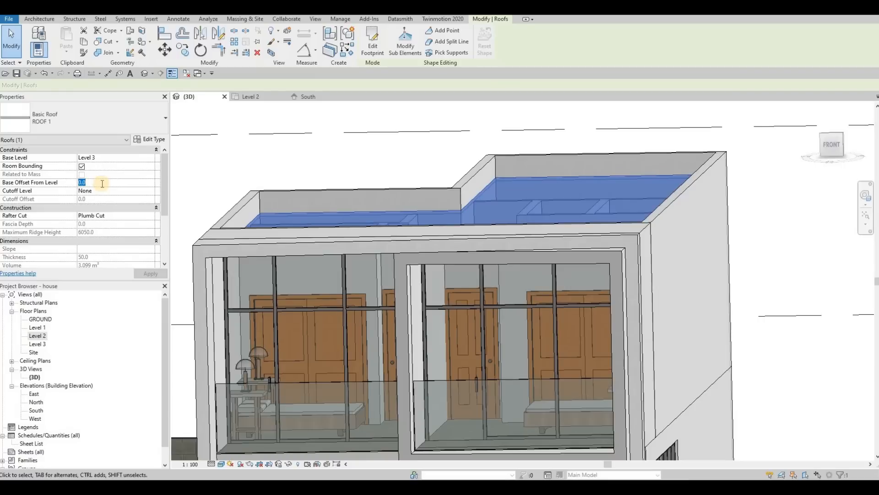
left_click(147, 274)
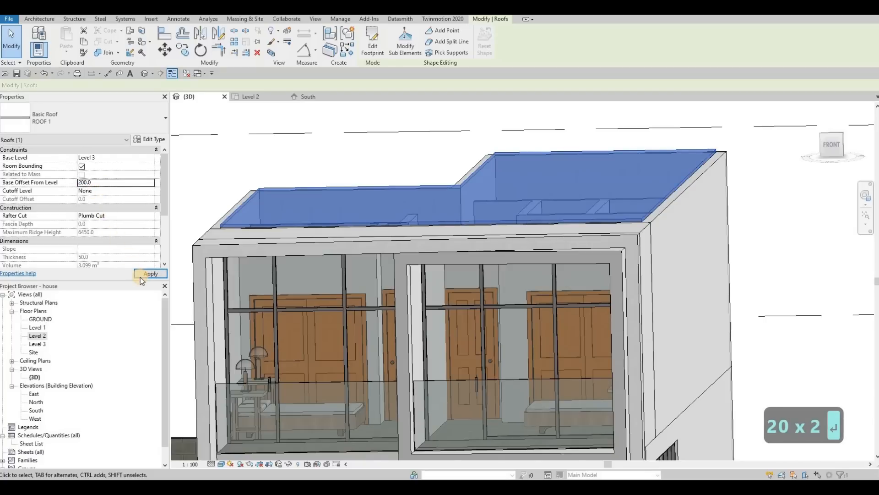
left_click(142, 274)
Step: Examine the raised roof inside the parapets and the area behind the bedroom glazing from several angles in the 3D view
middle_click_drag(377, 194, 391, 225, "shift")
key("Escape")
key("Escape")
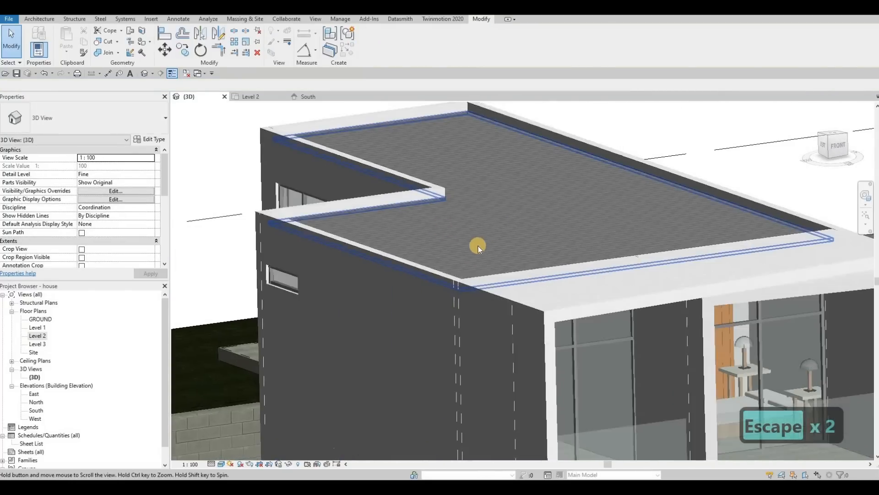
scroll(478, 246, "down", 1)
middle_click_drag(586, 271, 417, 164)
scroll(512, 199, "down", 1)
scroll(511, 199, "down", 1)
scroll(422, 191, "up", 6)
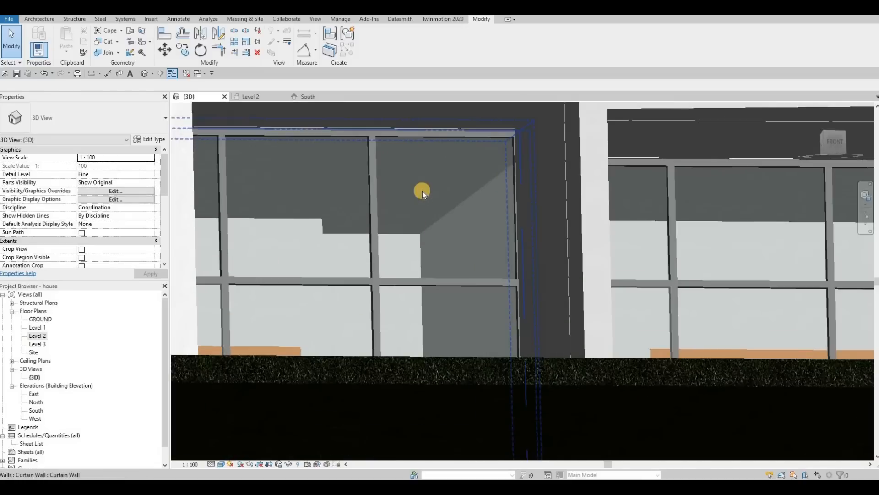
middle_click_drag(458, 212, 361, 280, "shift")
Step: Delete the single wood panel door in the wall between the living area and the carport in the Level 1 plan
left_click(403, 276)
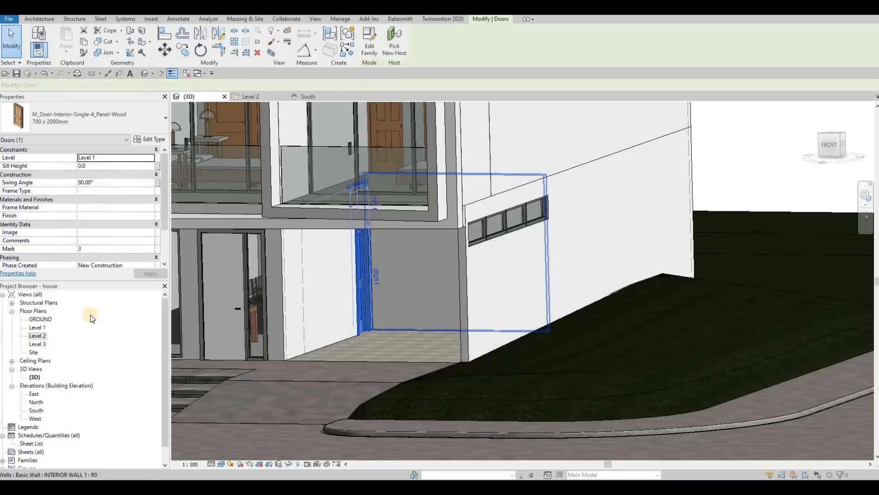
double_click(37, 327)
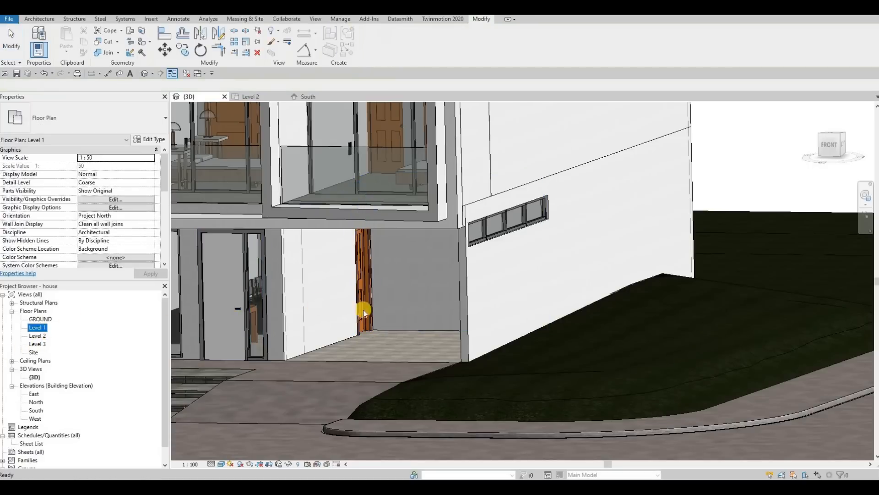
scroll(626, 295, "up", 8)
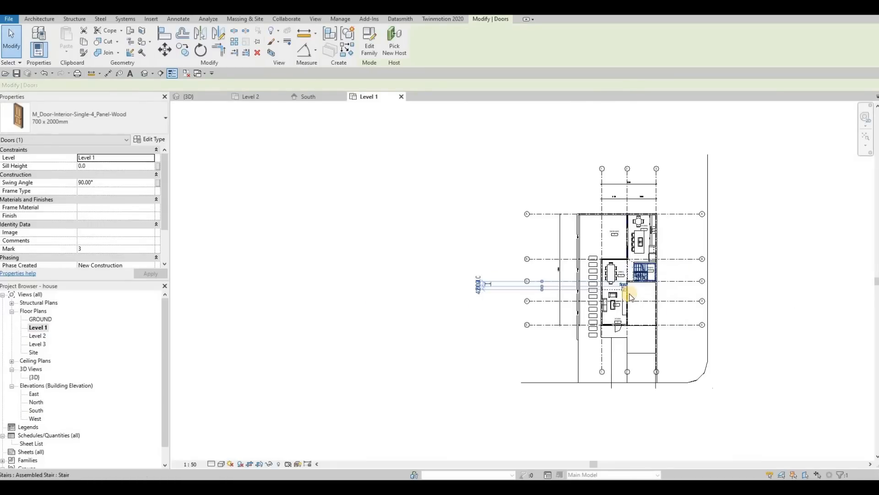
key("Escape")
key("Escape")
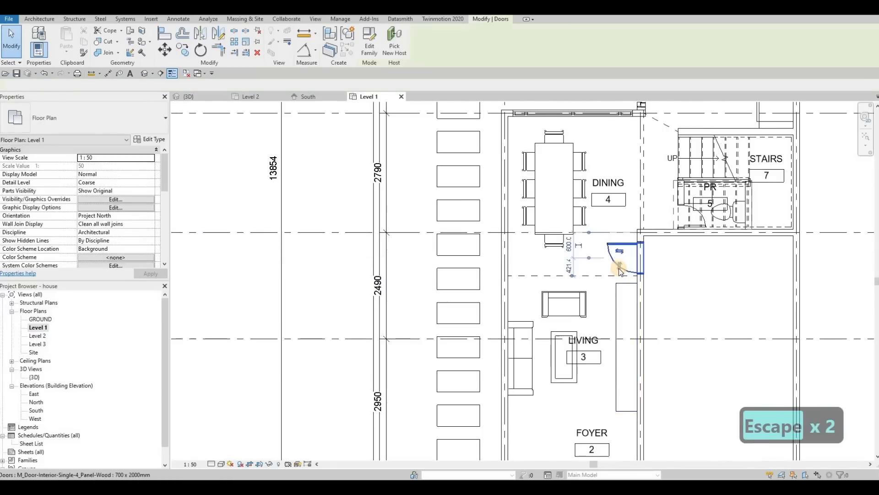
left_click(619, 268)
key("Delete")
key("Escape")
Step: Examine the Level 1 plan around the living and dining areas, the carport and the side path
scroll(620, 251, "down", 3)
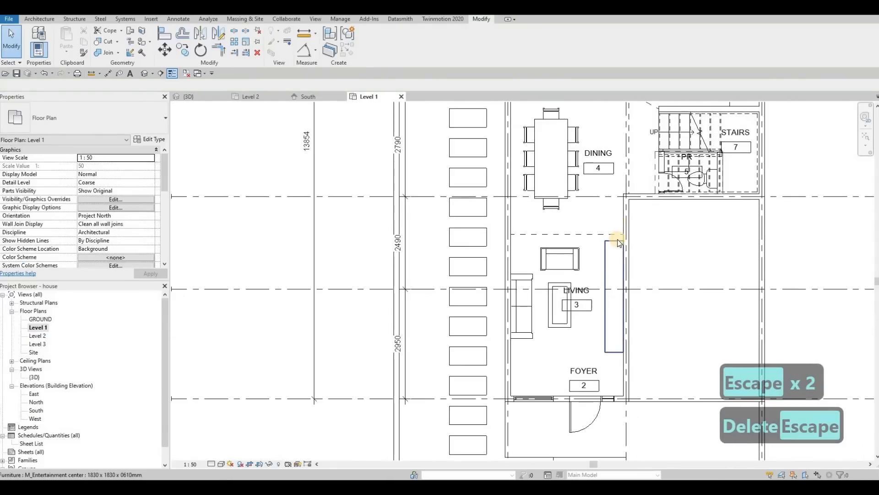
middle_click_drag(608, 272, 592, 253)
scroll(595, 252, "up", 2)
left_click_drag(594, 252, 606, 282)
scroll(638, 194, "down", 2)
key("Escape")
middle_click_drag(638, 193, 568, 242)
scroll(565, 236, "down", 2)
scroll(567, 242, "up", 1)
scroll(524, 210, "down", 2)
middle_click_drag(523, 210, 526, 231)
middle_click_drag(517, 262, 536, 241)
scroll(536, 241, "down", 2)
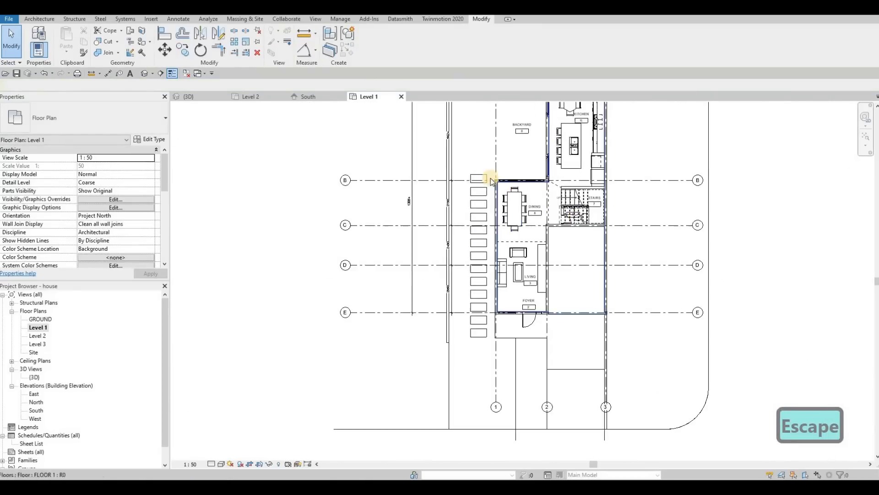
middle_click_drag(493, 180, 480, 213)
middle_click_drag(453, 253, 514, 213)
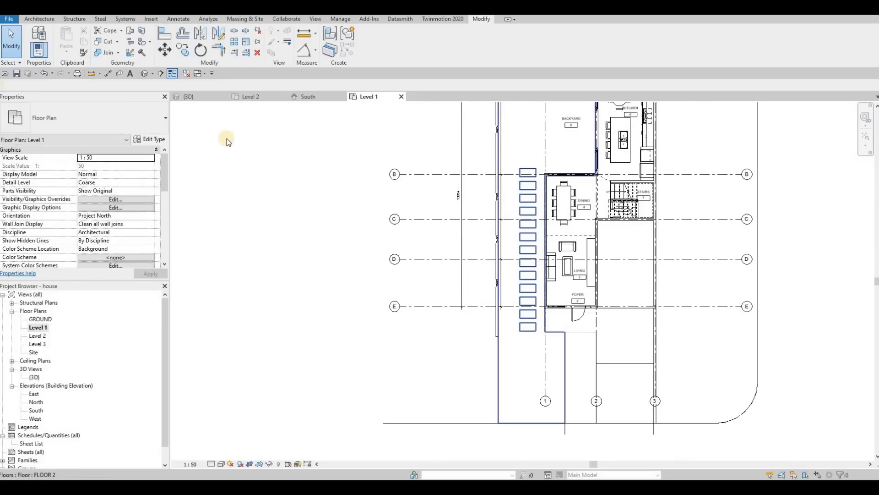
Step: Examine the strip window on the side wall and the remaining sides of the house in the 3D view
middle_click_drag(224, 154, 182, 101)
middle_click_drag(500, 240, 467, 249)
scroll(467, 249, "down", 4)
middle_click_drag(387, 236, 353, 232, "shift")
scroll(354, 231, "up", 4)
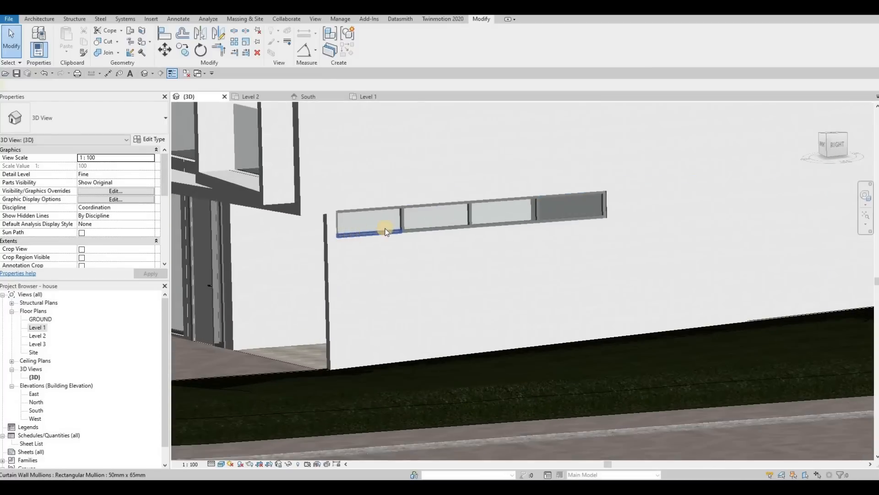
scroll(597, 298, "down", 3)
middle_click_drag(591, 299, 669, 282, "shift")
middle_click_drag(763, 283, 620, 244)
scroll(646, 245, "up", 4)
middle_click_drag(624, 284, 507, 256, "shift")
scroll(627, 293, "down", 4)
scroll(584, 301, "down", 3)
scroll(512, 268, "down", 1)
middle_click_drag(407, 120, 462, 172)
middle_click_drag(498, 211, 457, 238, "shift")
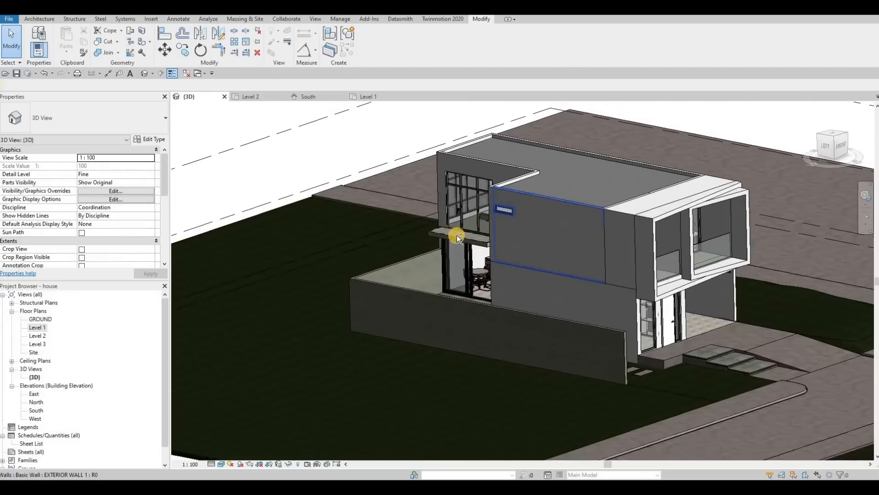
left_click(616, 275)
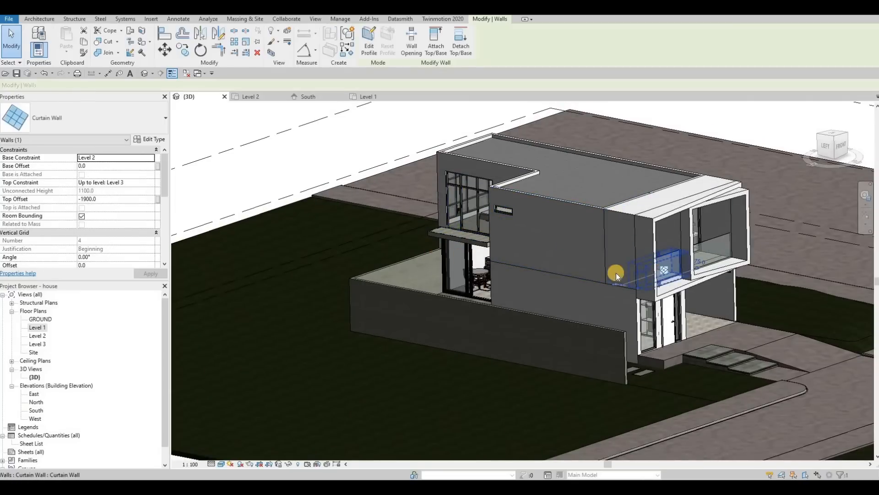
key("Escape")
key("Escape")
key("c")
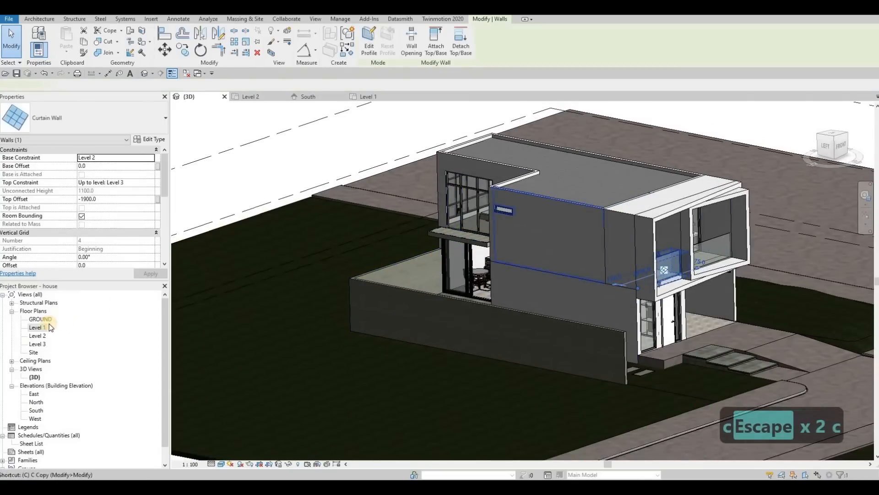
key("s")
double_click(40, 328)
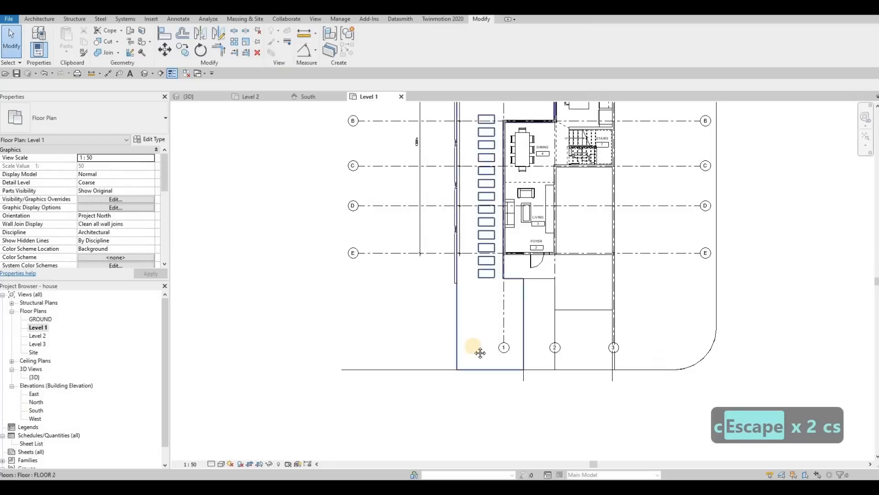
Step: Draw a curtain wall matching the front balcony's glass railing along the outer edge of Balcony 2 in the Level 2 plan
scroll(536, 139, "up", 2)
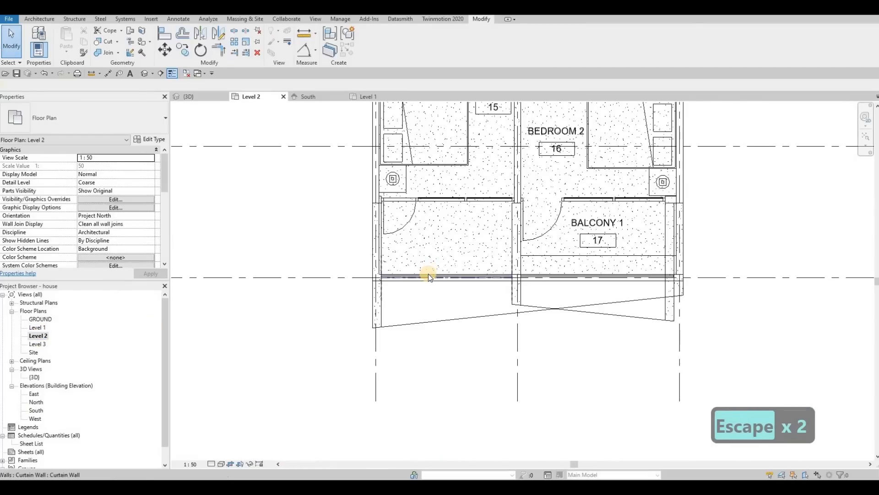
left_click(429, 277)
key("c")
key("s")
middle_click_drag(469, 218, 480, 451)
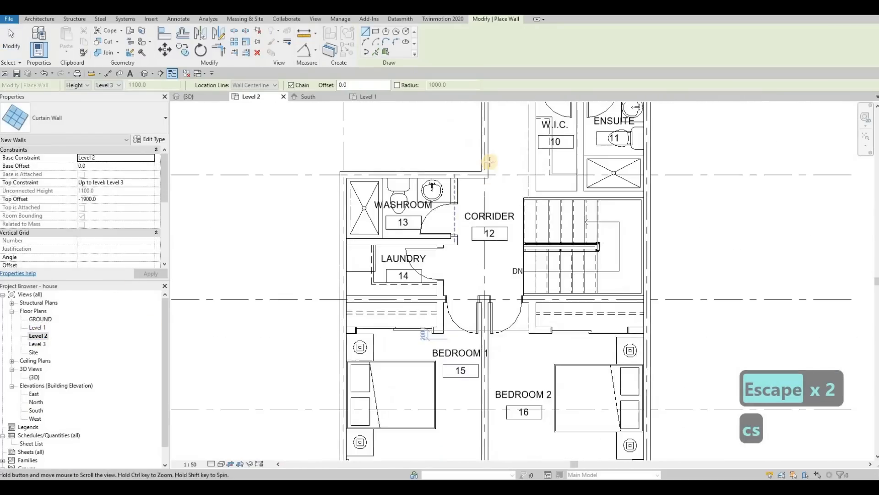
middle_click_drag(488, 164, 483, 249)
scroll(484, 249, "down", 2)
middle_click_drag(460, 117, 460, 164)
scroll(458, 164, "up", 3)
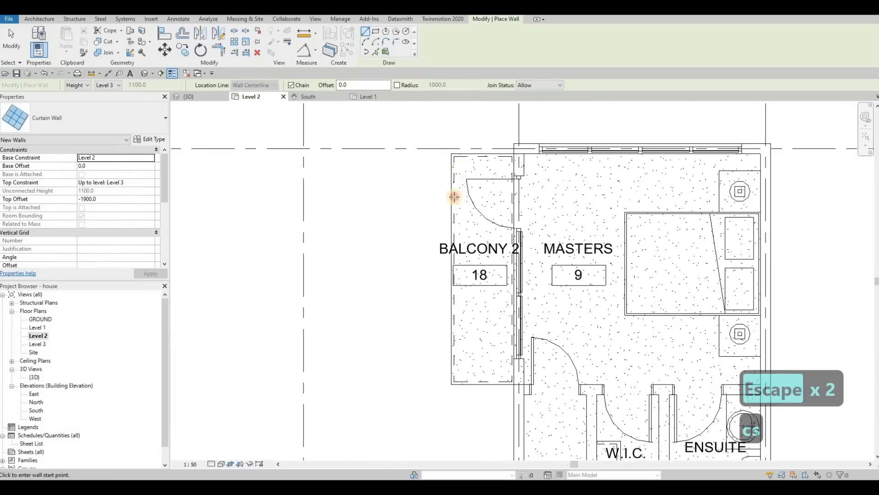
left_click(454, 162)
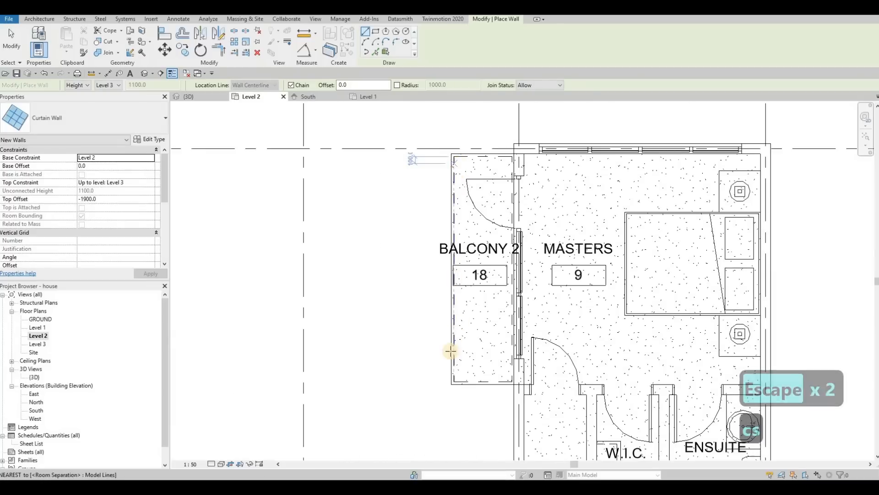
left_click(453, 381)
key("Escape")
key("Escape")
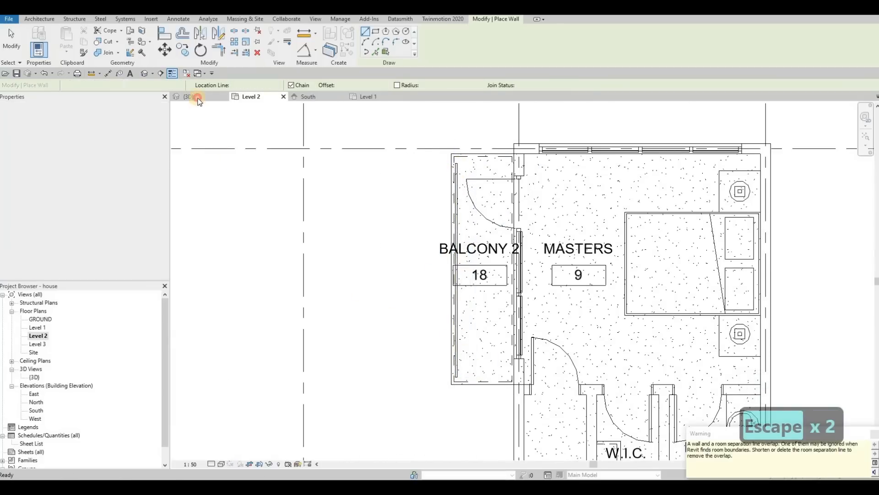
left_click(198, 98)
key("Escape")
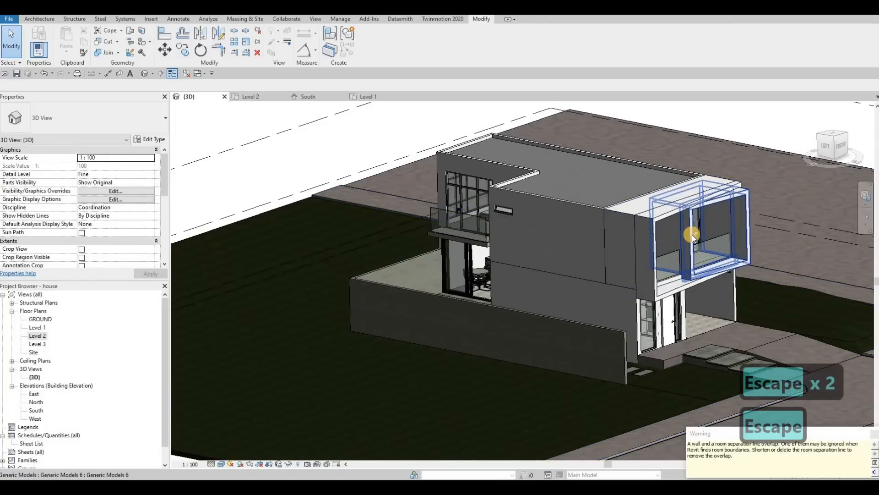
Step: Try to start a new in-place Generic Models component based on the front balcony's frame in the 3D view
key("Tab")
key("Escape")
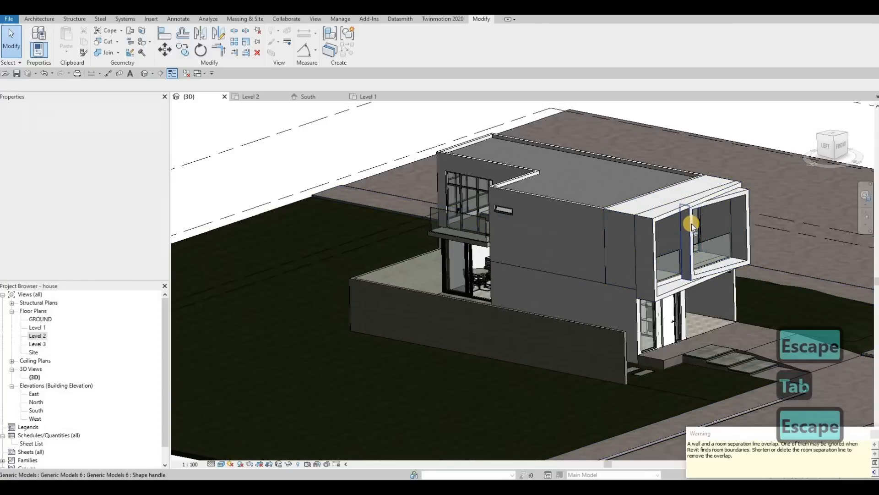
key("Escape")
left_click(700, 203)
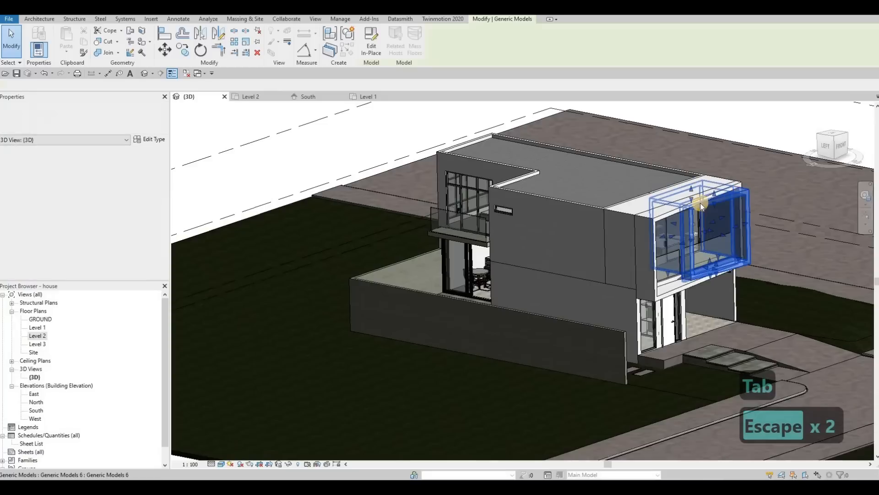
key("c")
key("s")
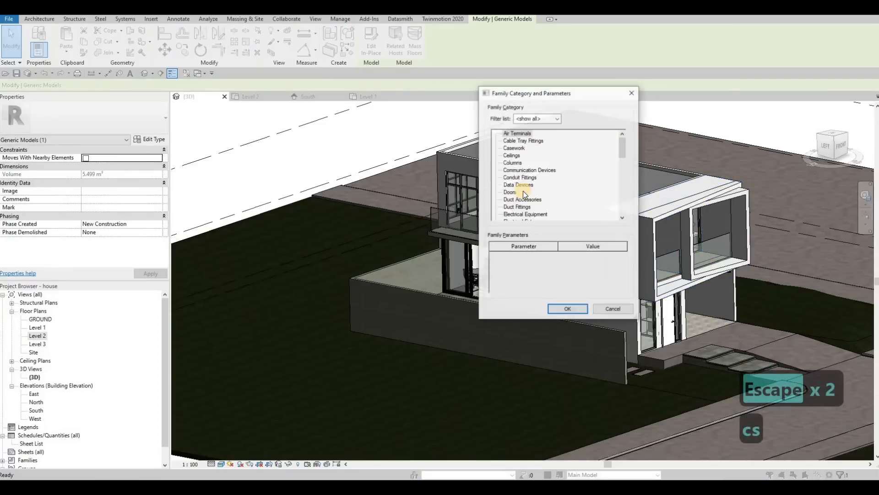
scroll(513, 199, "down", 2)
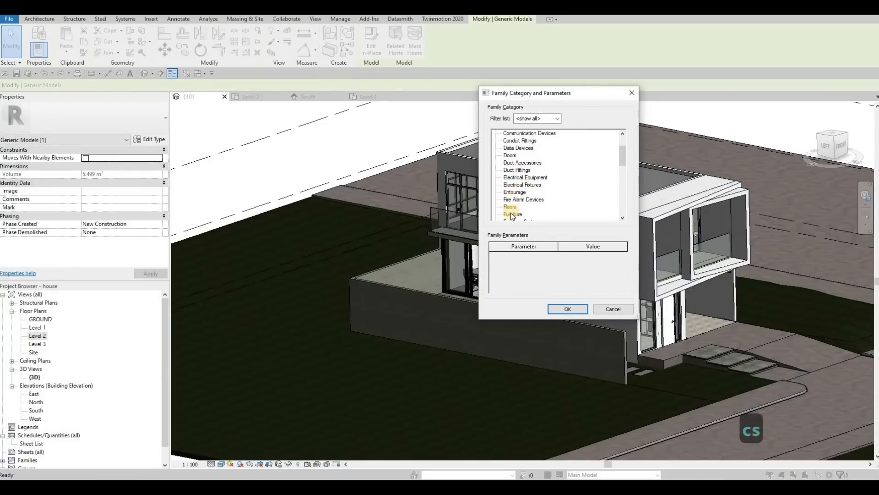
scroll(512, 214, "down", 3)
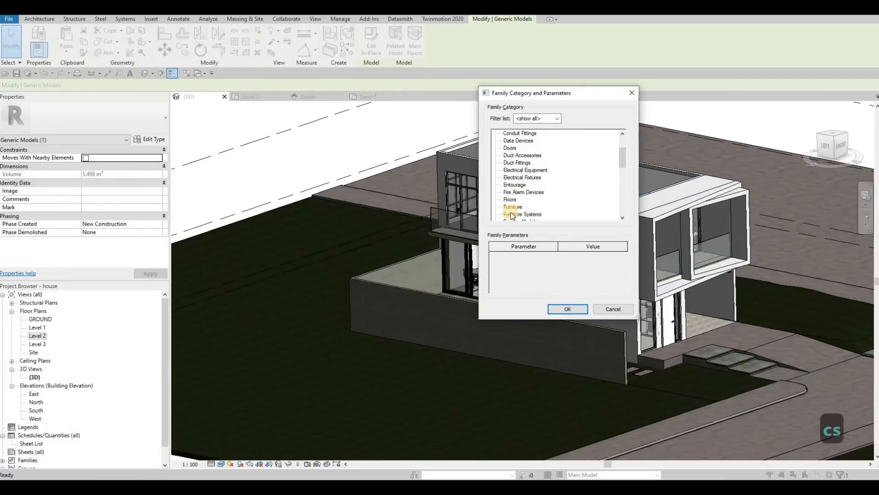
left_click(567, 309)
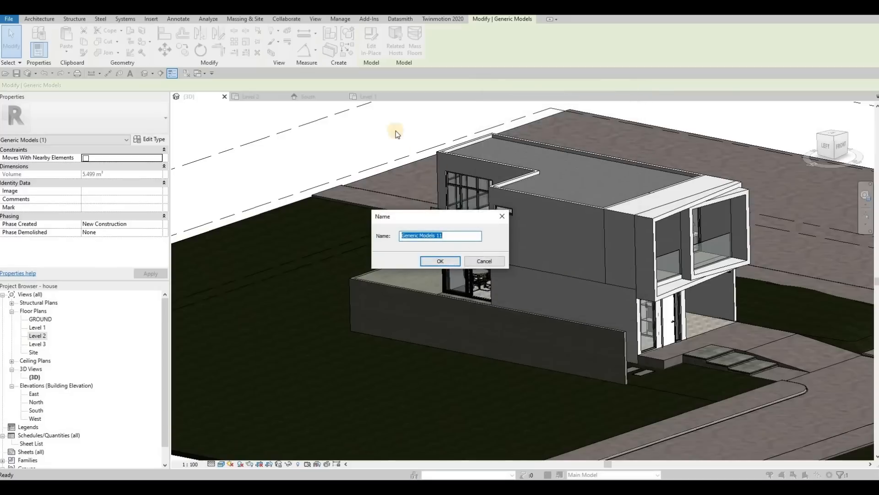
key("Return")
left_click(313, 56)
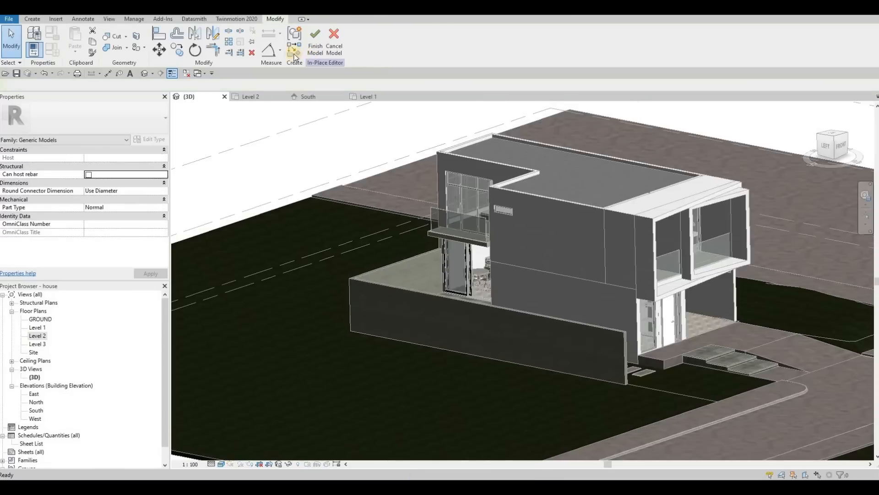
Step: Try to set the face of the upper-floor wall above Balcony 2's curtain wall as the work plane
left_click(30, 19)
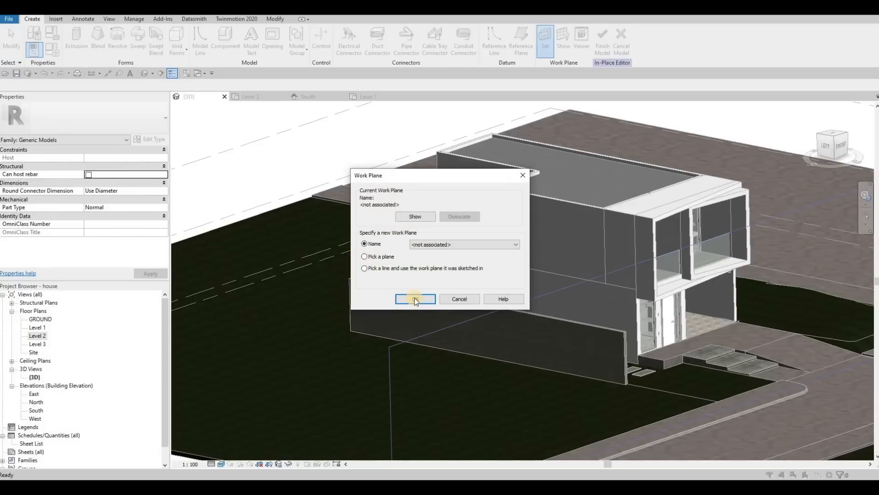
key("Return")
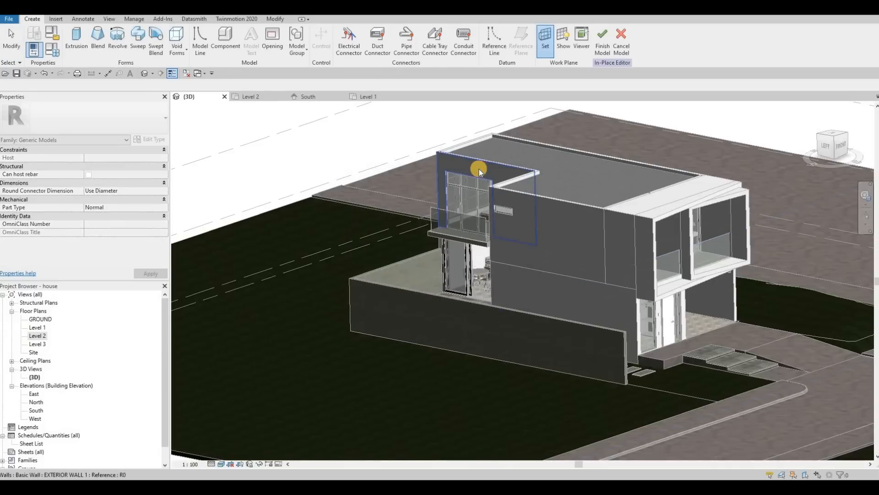
left_click(477, 171)
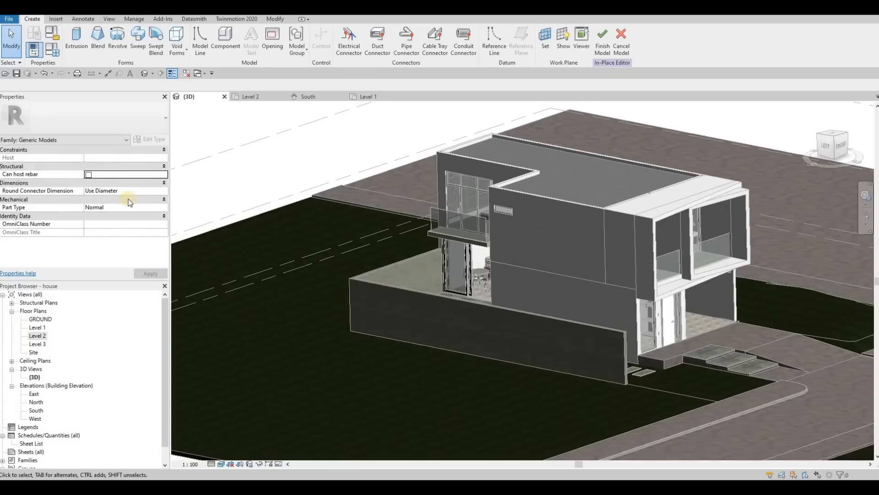
Step: Try to pick a work plane for an extrusion in the West elevation, and discard the in-place model
double_click(34, 394)
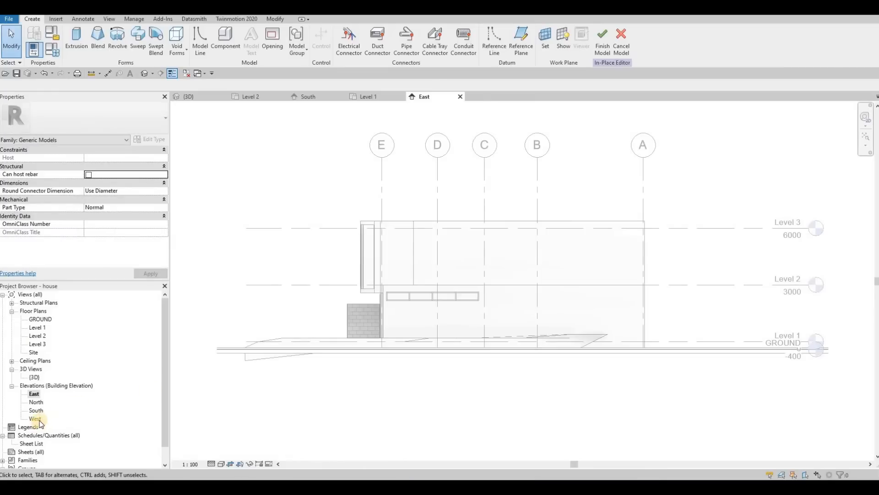
double_click(35, 418)
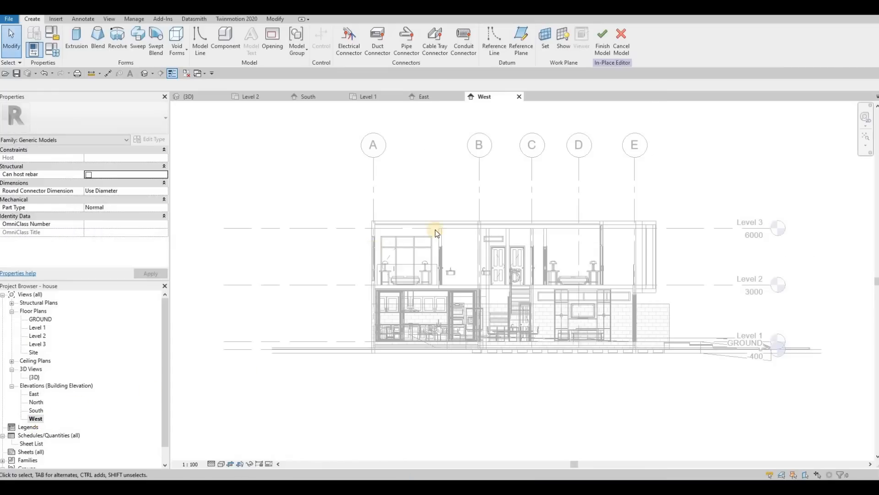
scroll(435, 248, "up", 3)
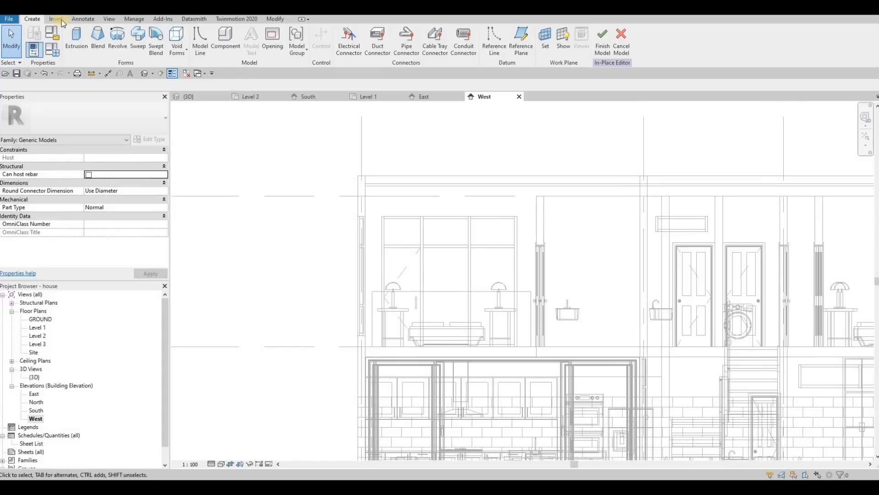
left_click(75, 37)
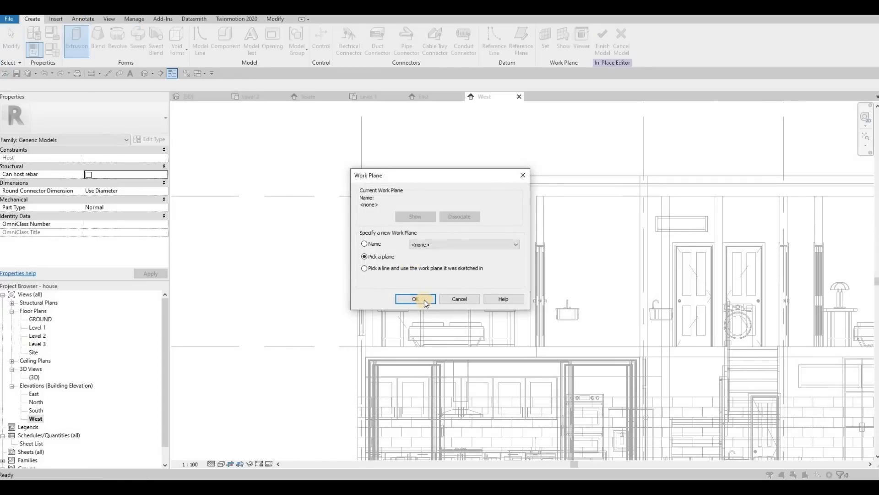
key("Return")
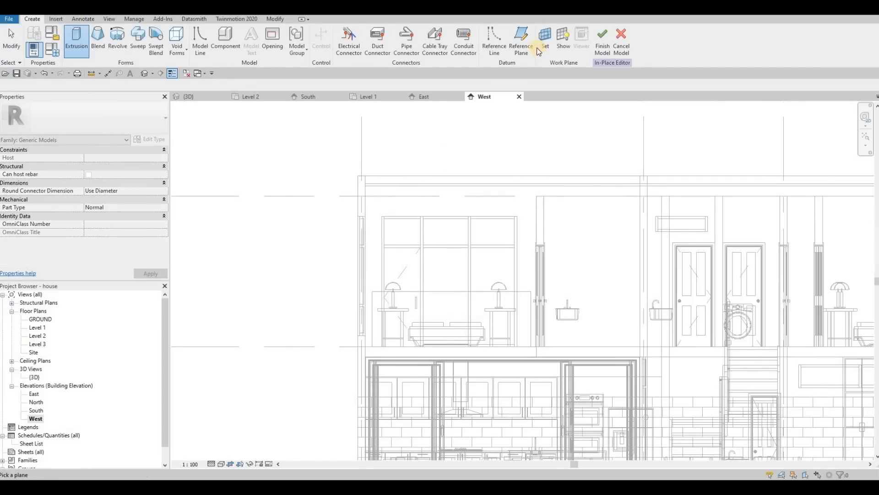
left_click(539, 50)
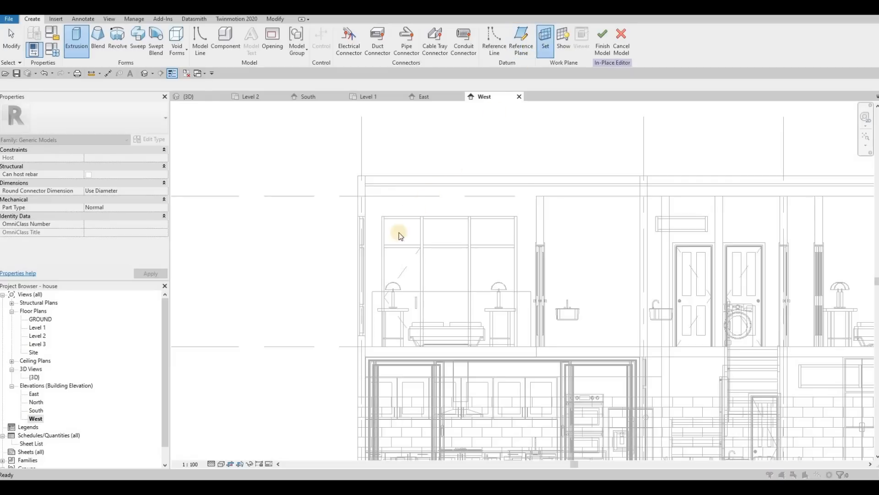
key("Return")
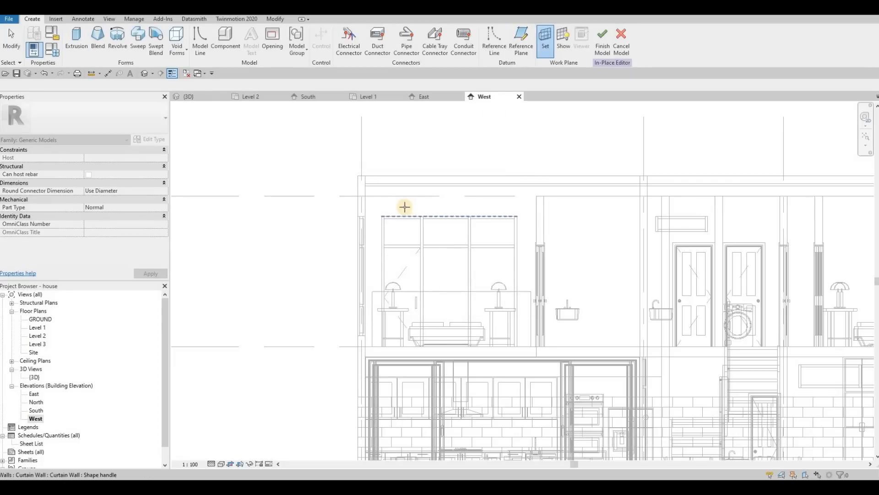
left_click(80, 42)
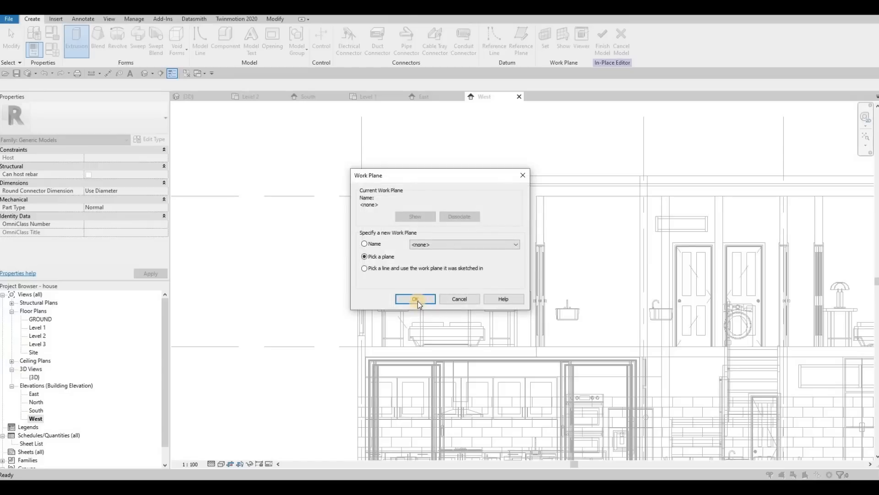
left_click(417, 299)
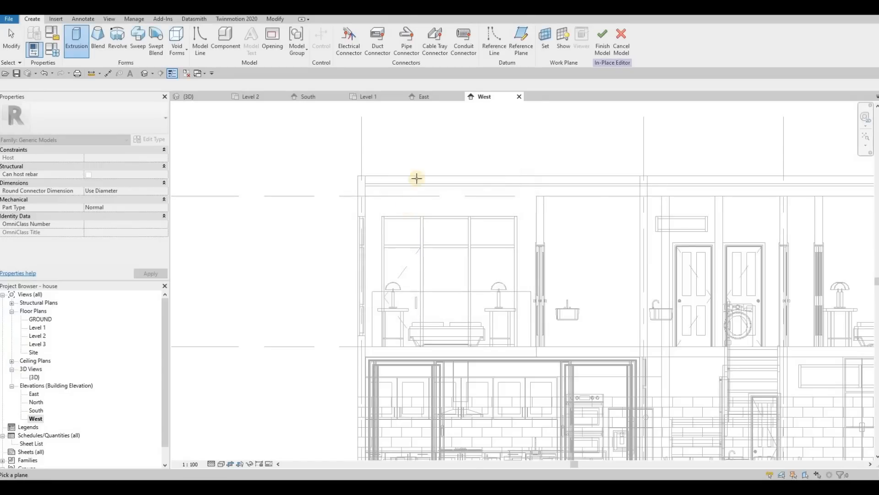
left_click(615, 44)
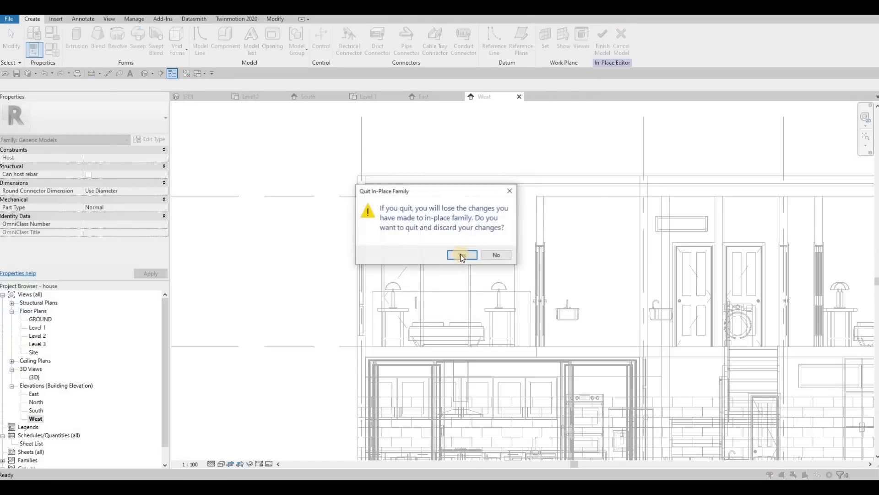
left_click(459, 255)
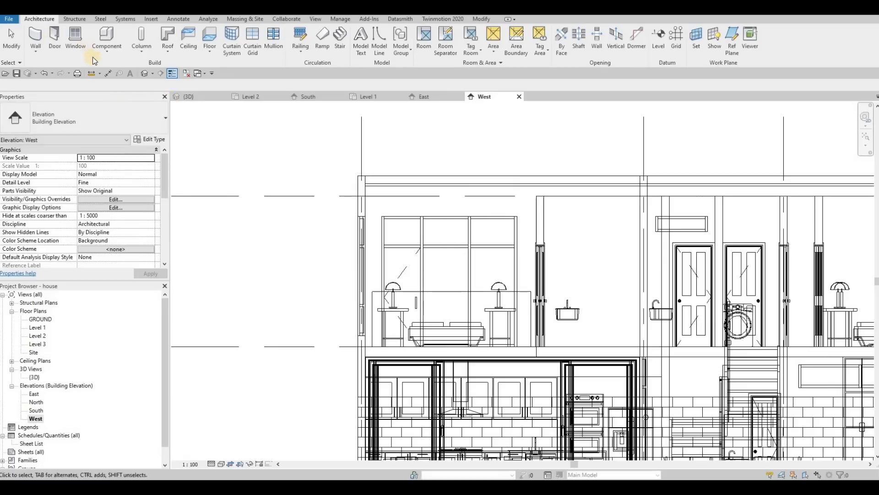
Step: Try to start another in-place Generic Models component from the West elevation, and leave that view
left_click(107, 51)
left_click(131, 87)
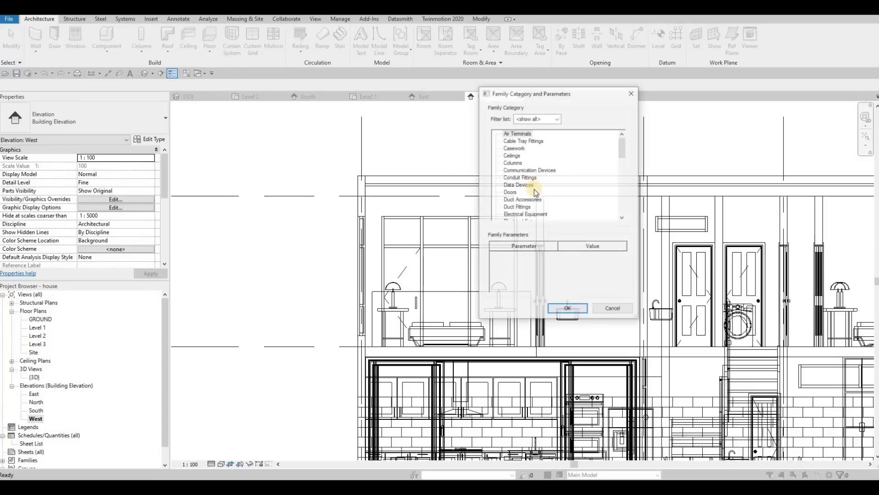
scroll(517, 206, "down", 2)
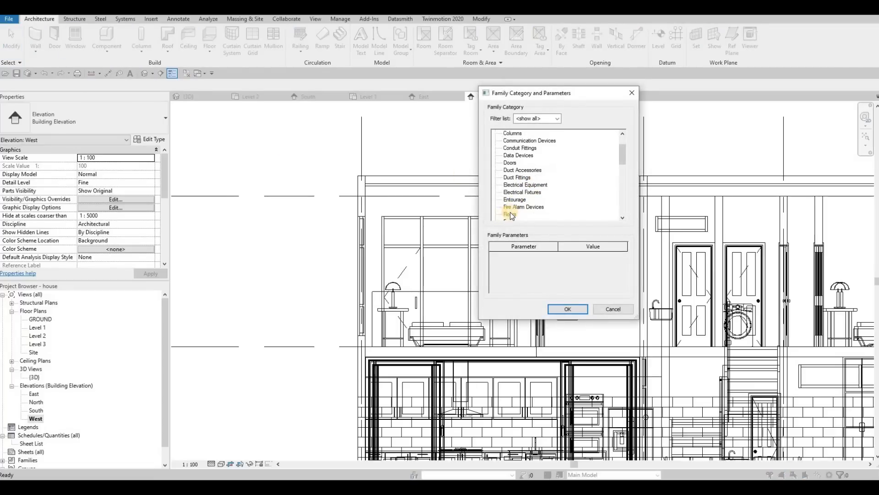
left_click(565, 309)
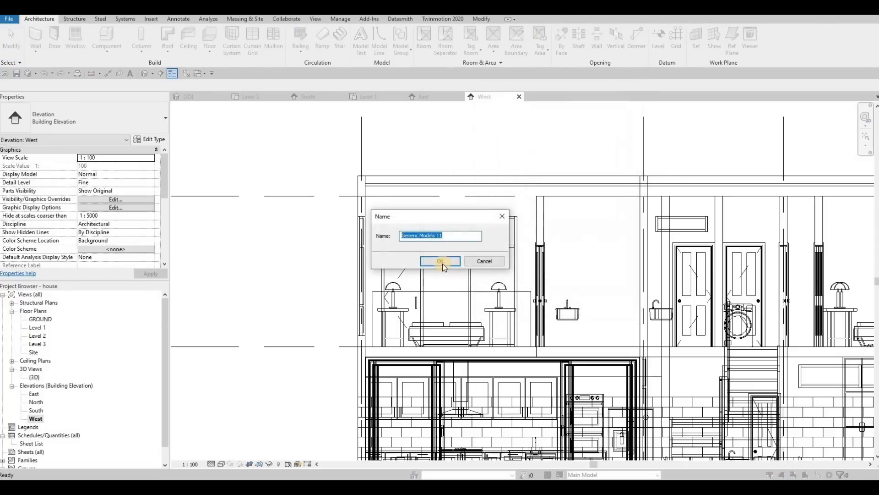
key("Return")
scroll(413, 236, "down", 4)
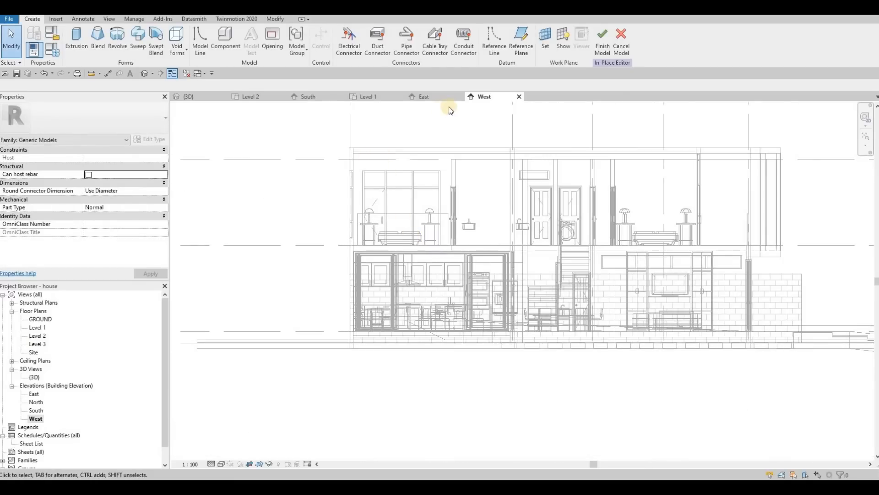
key("Escape")
key("Escape")
left_click(520, 97)
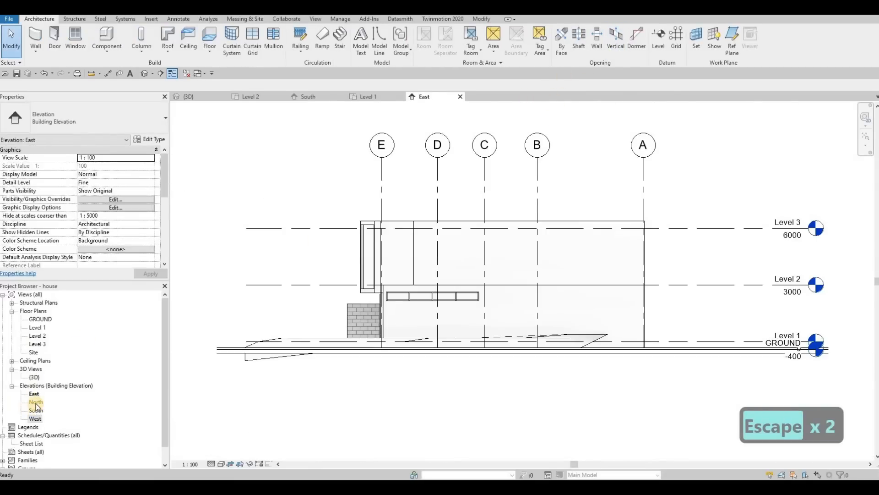
key("Escape")
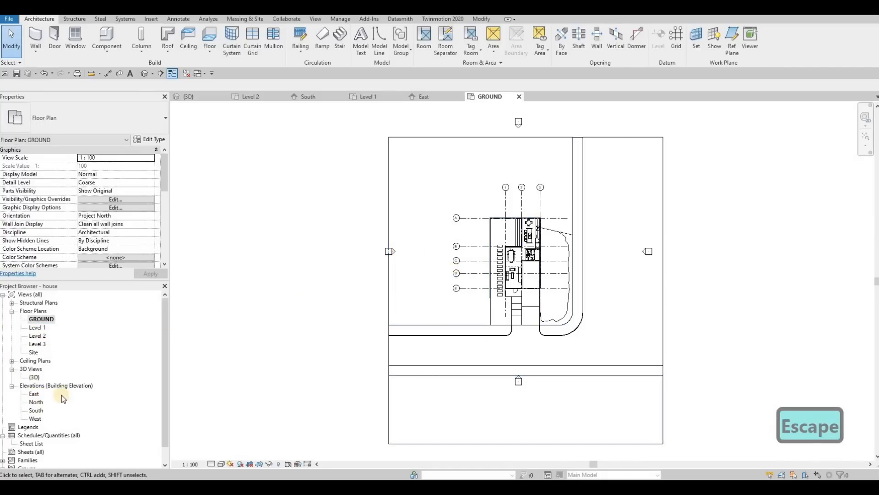
Step: Open the West elevation and set its visual style to Hidden Line
double_click(33, 419)
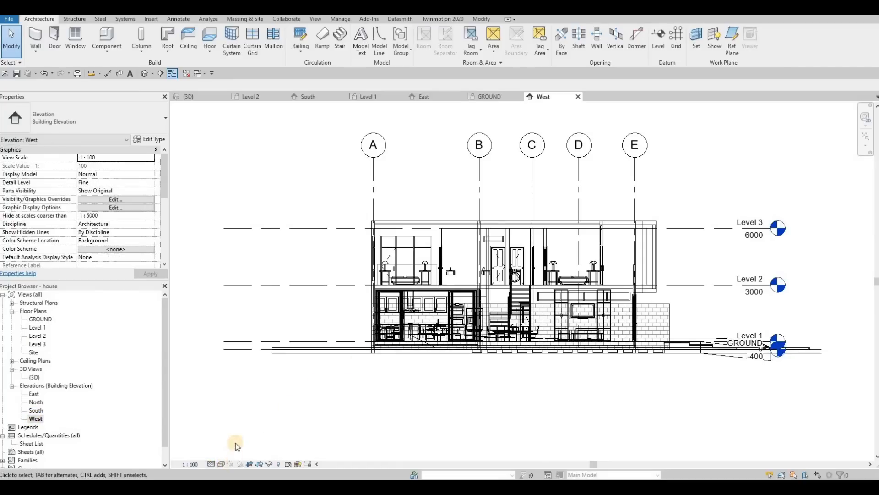
left_click(222, 464)
left_click(241, 411)
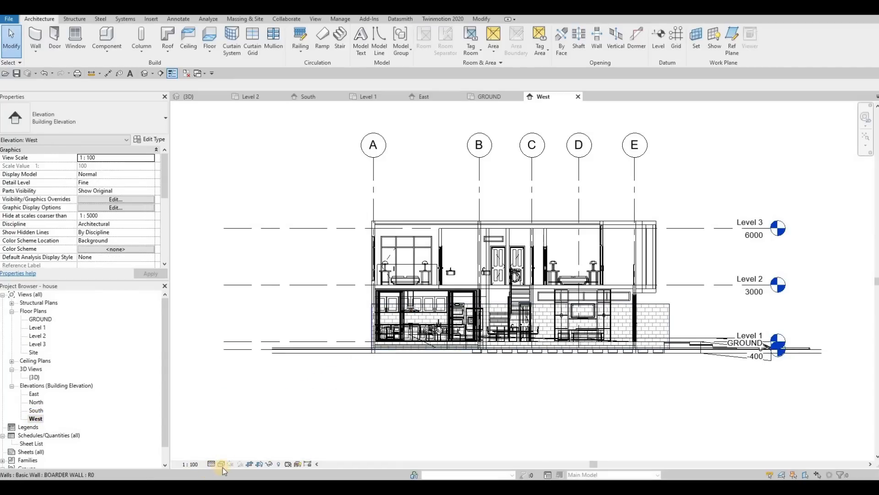
left_click(222, 464)
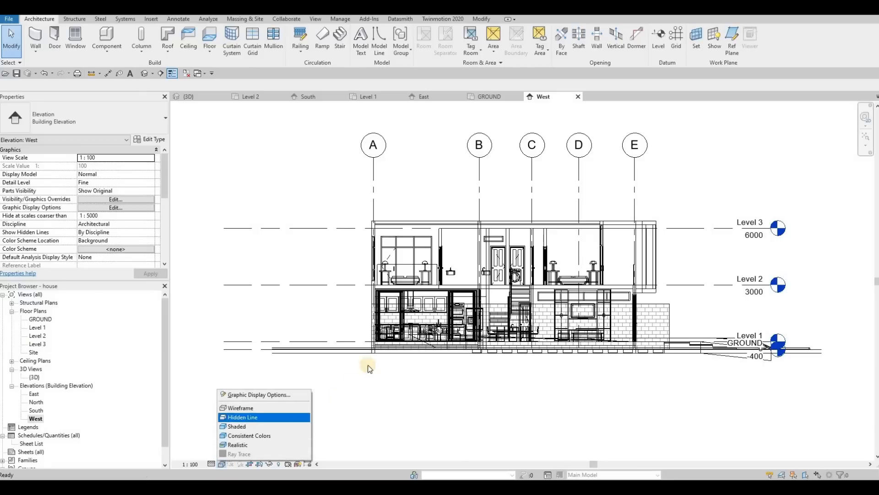
left_click(244, 420)
scroll(427, 275, "up", 3)
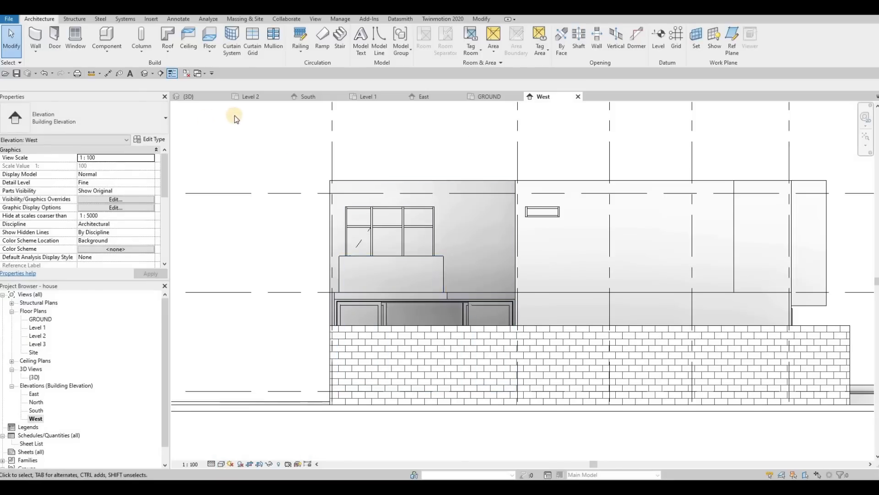
Step: Create an in-place Generic Models component with the suggested name and start an extrusion on the upper-floor exterior wall face around Balcony 2
left_click(111, 58)
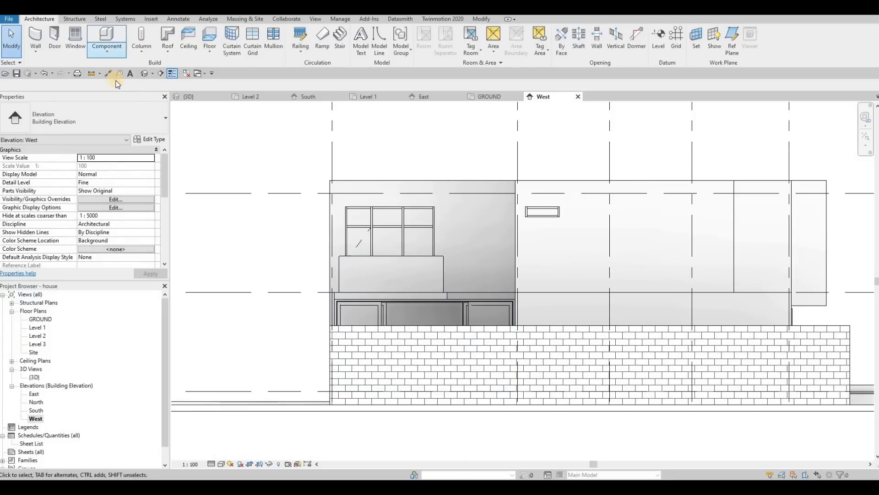
left_click(117, 88)
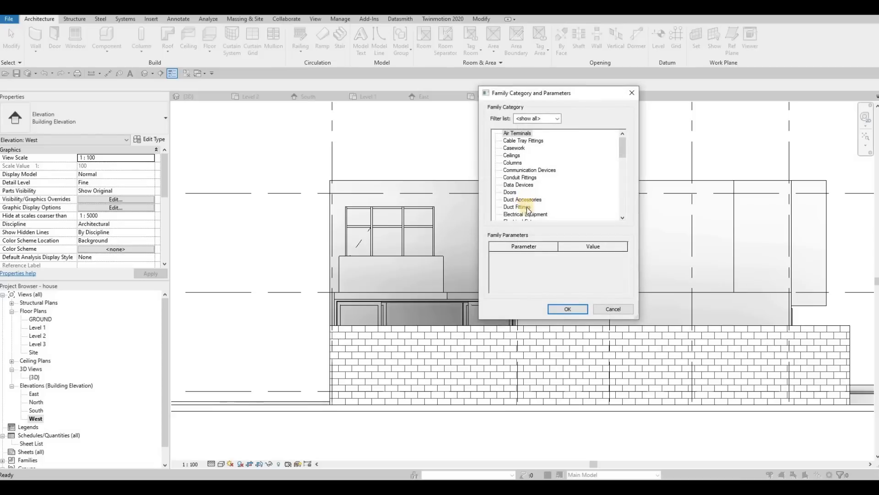
scroll(527, 202, "down", 1)
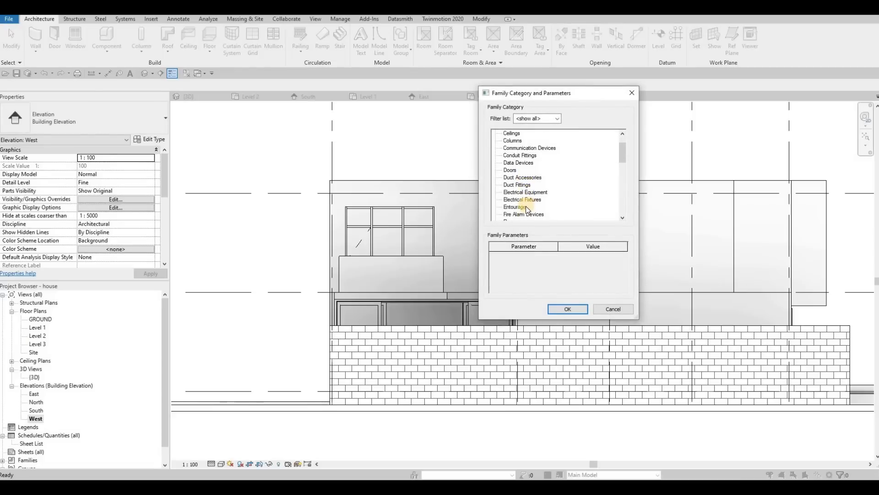
scroll(525, 206, "down", 2)
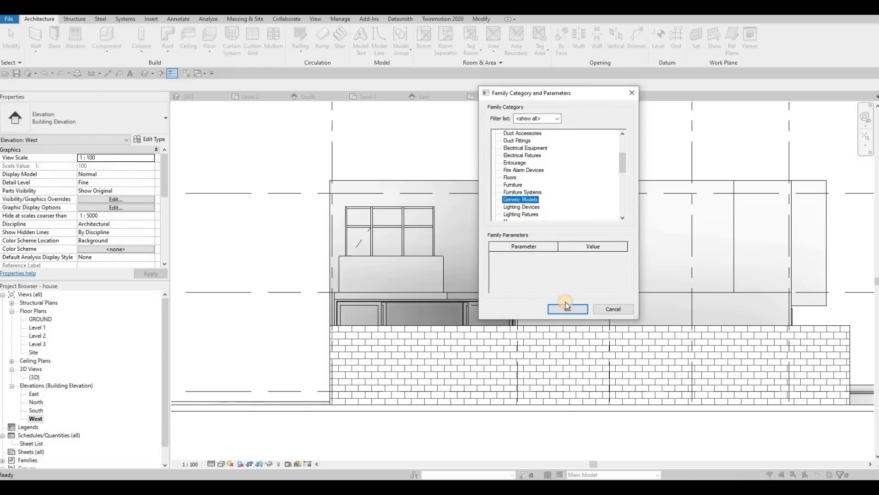
key("Return")
left_click(445, 263)
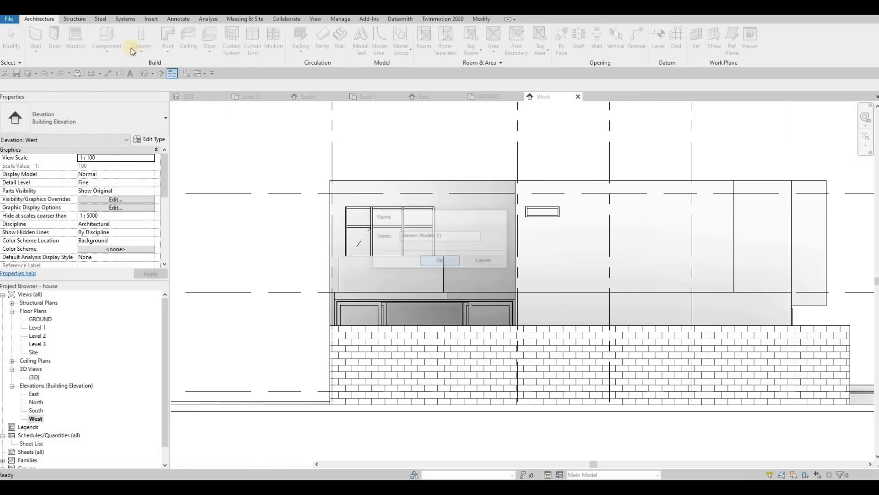
left_click(76, 40)
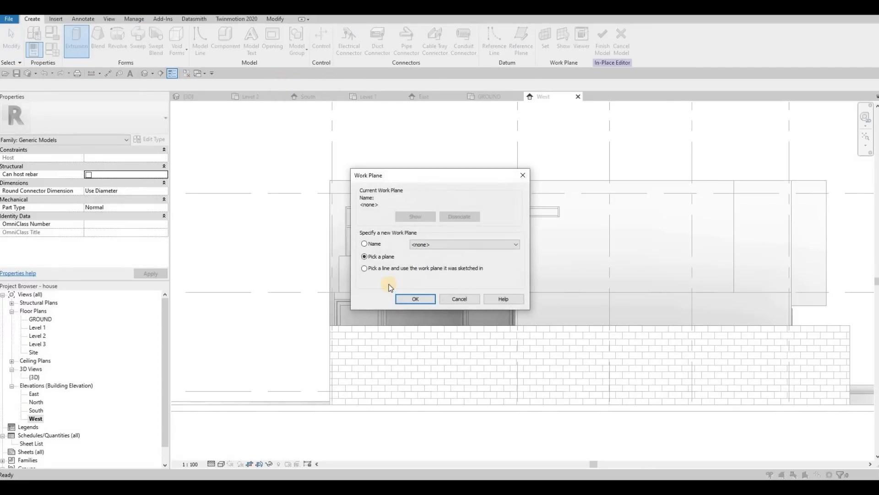
left_click(416, 300)
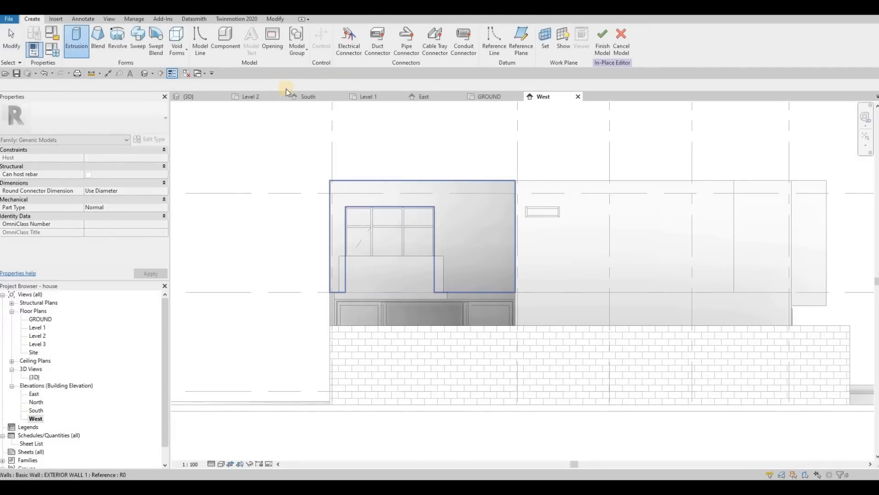
Step: Sketch a rectangle about 3409 by 2600 mm around Balcony 2's curtain wall, from the balcony floor line to the curtain wall's top
left_click(343, 32)
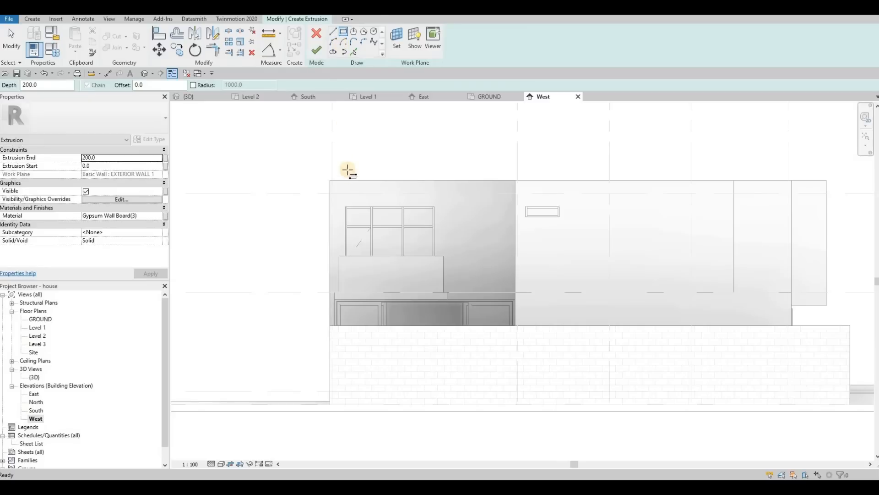
scroll(330, 308, "up", 2)
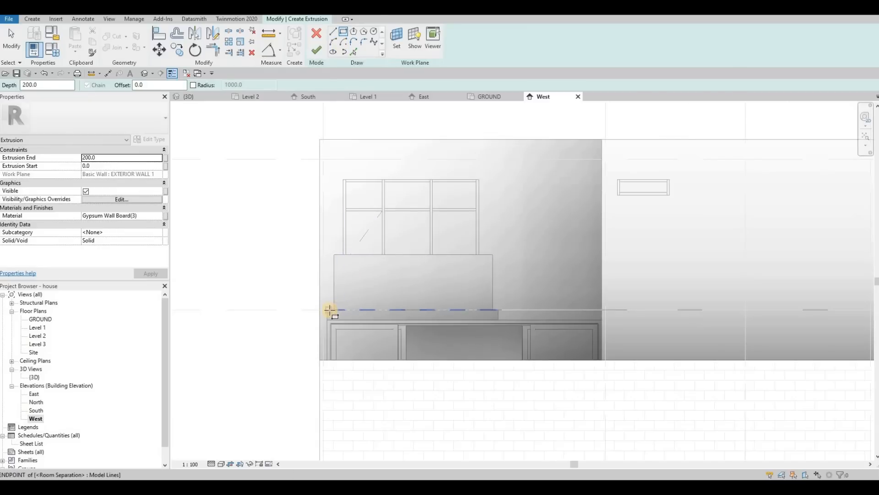
left_click(327, 310)
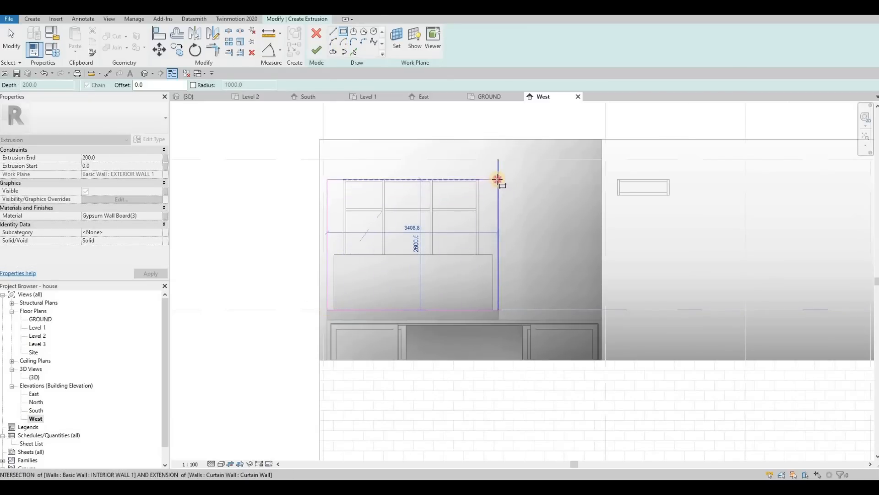
left_click(379, 215)
key("Escape")
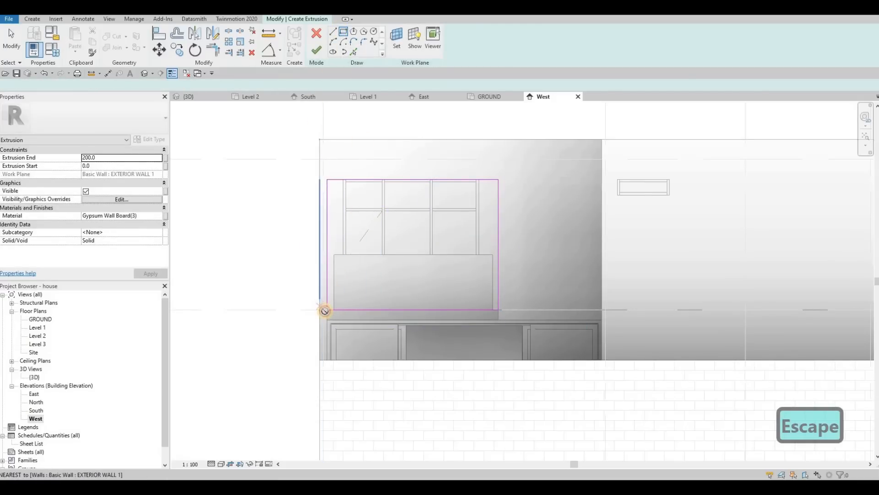
Step: Sketch a second rectangle outside the first one with a 200 mm offset, tracing the same corners
left_click(330, 309)
key("Escape")
left_click_drag(154, 85, 103, 88)
type("200")
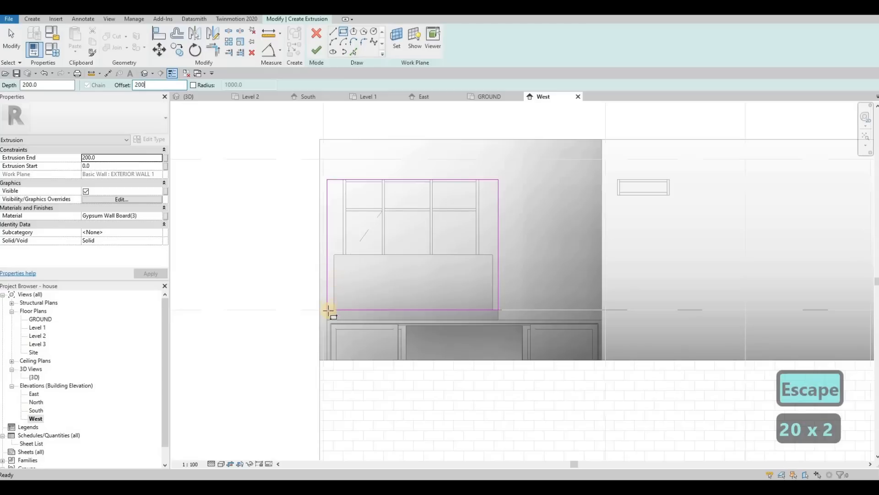
left_click(349, 301)
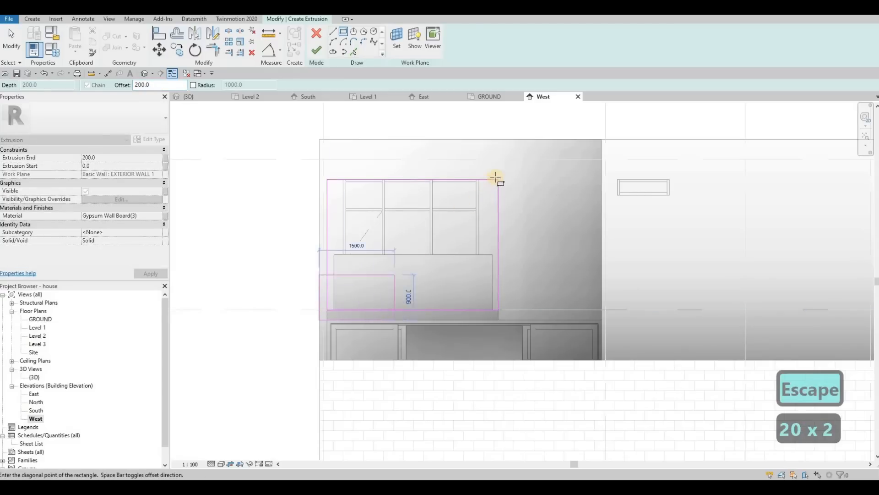
left_click(497, 177)
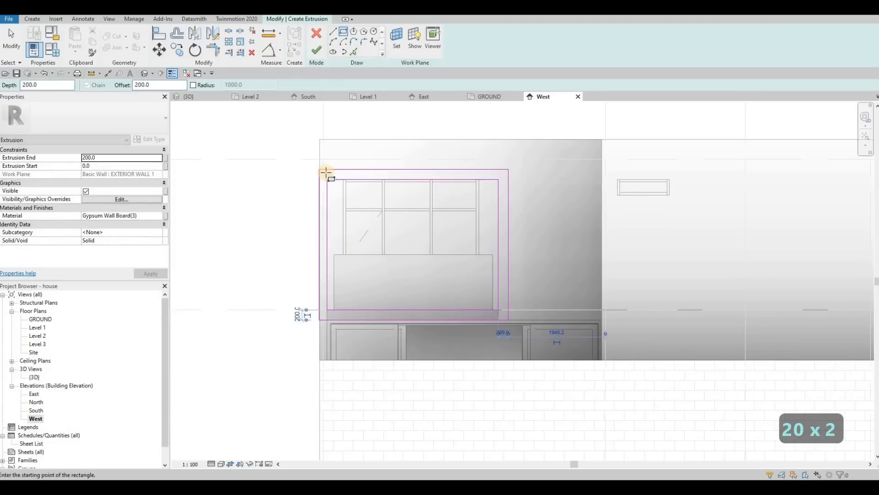
key("Escape")
scroll(385, 206, "up", 4)
scroll(397, 192, "down", 3)
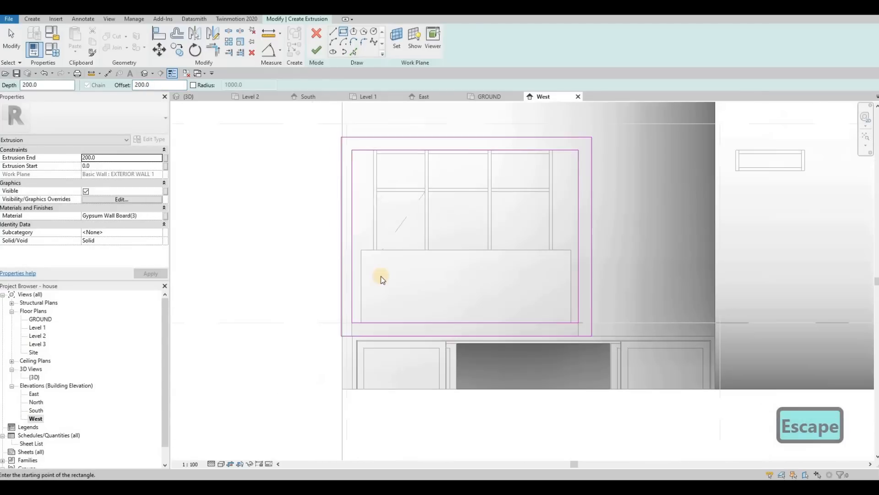
key("Escape")
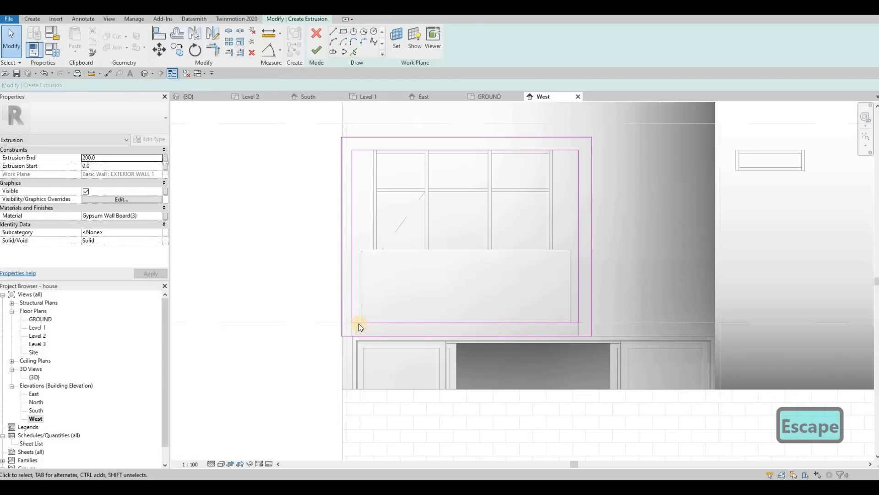
key("Escape")
key("Escape")
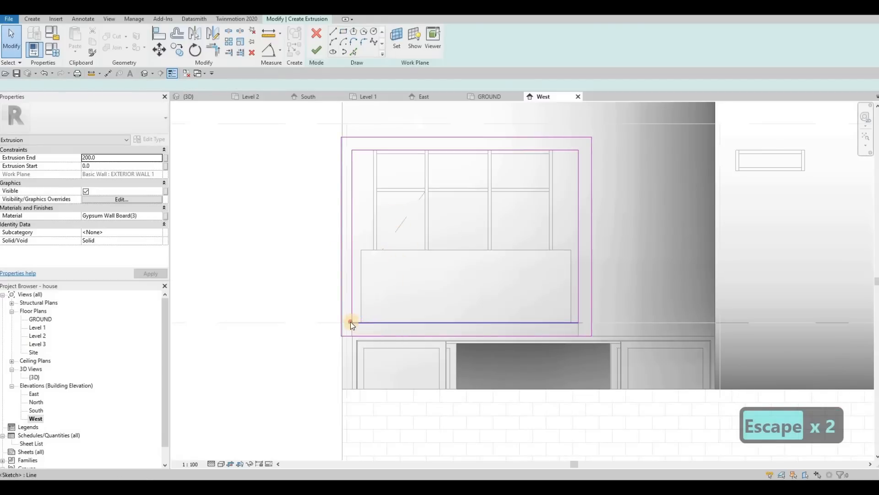
Step: Extend both ends of the inner rectangle's bottom line to the outer rectangle's vertical sides
left_click_drag(352, 322, 341, 322)
left_click(573, 323)
key("Escape")
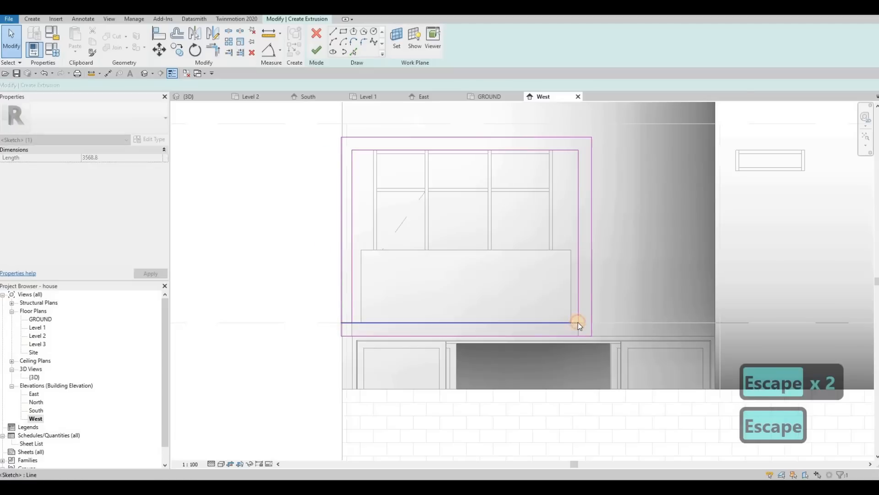
left_click(578, 323)
left_click_drag(590, 325, 589, 329)
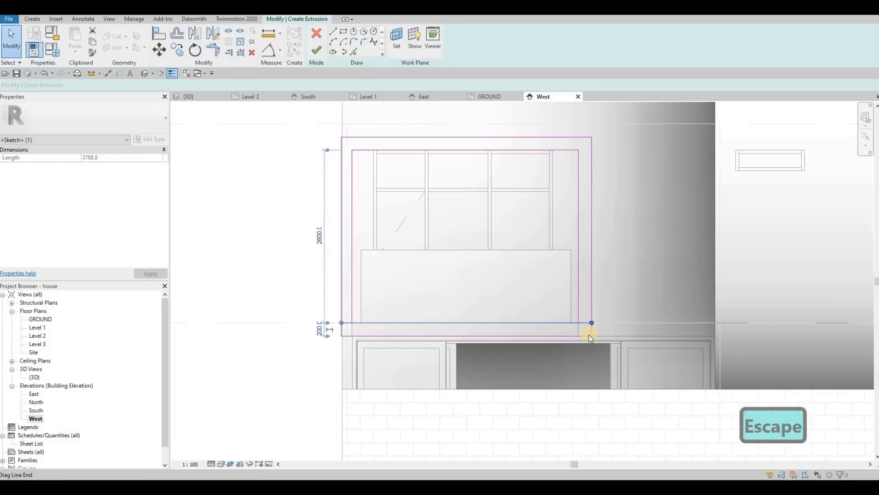
key("Escape")
key("Escape")
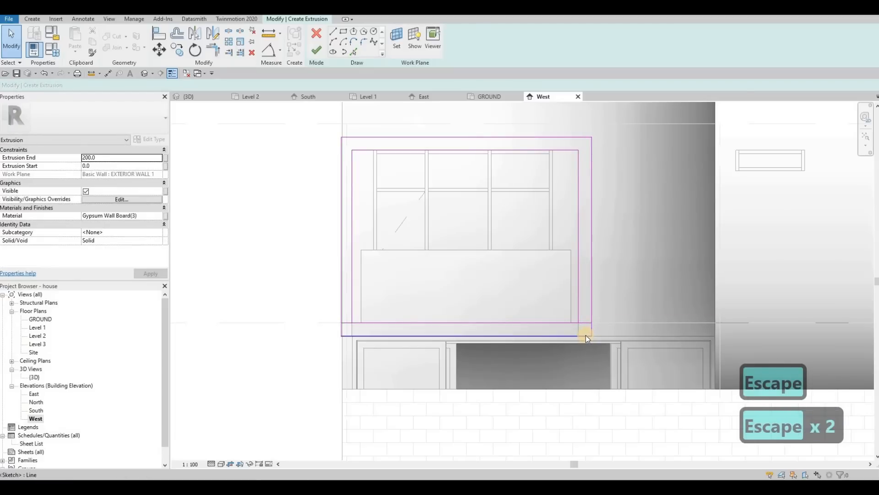
key("s")
key("l")
key("Escape")
key("Escape")
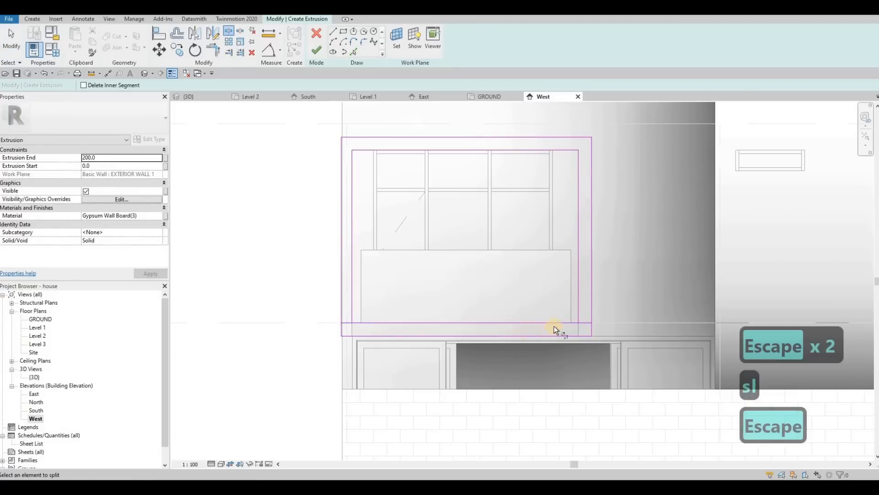
Step: Trim the sketch at both feet into an open-bottomed frame outline and delete the outer rectangle's bottom line
key("t")
key("r")
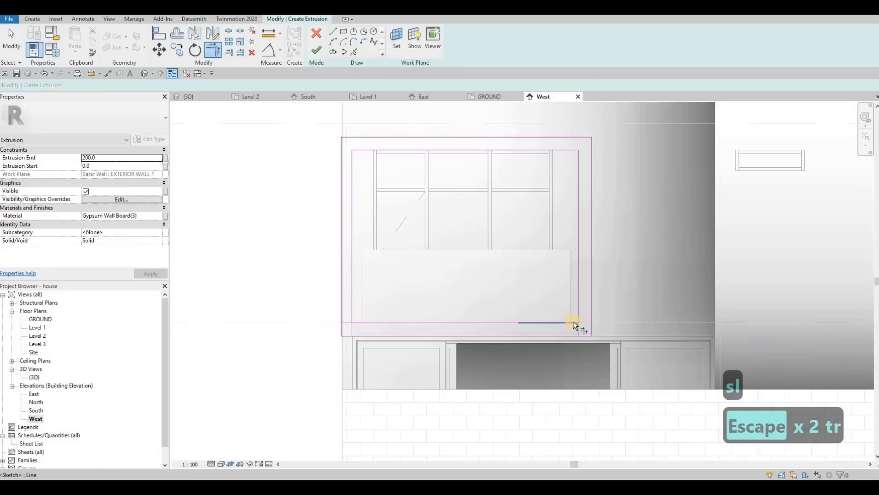
key("ctrl+z")
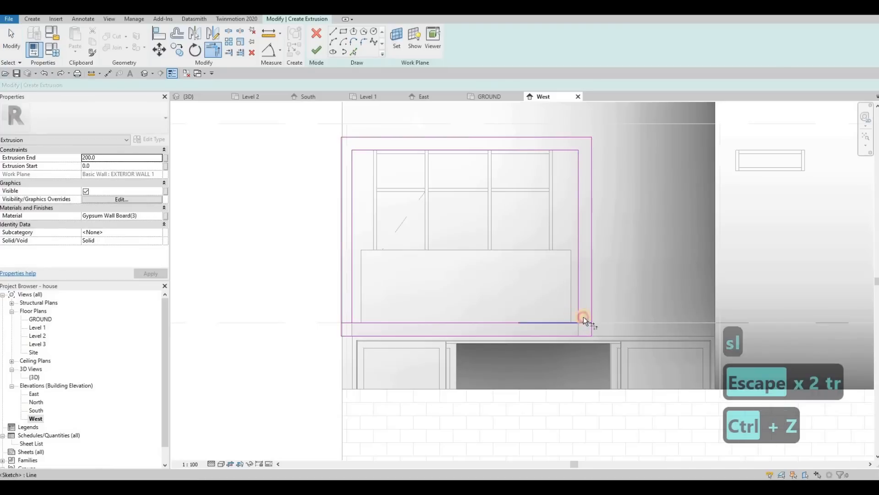
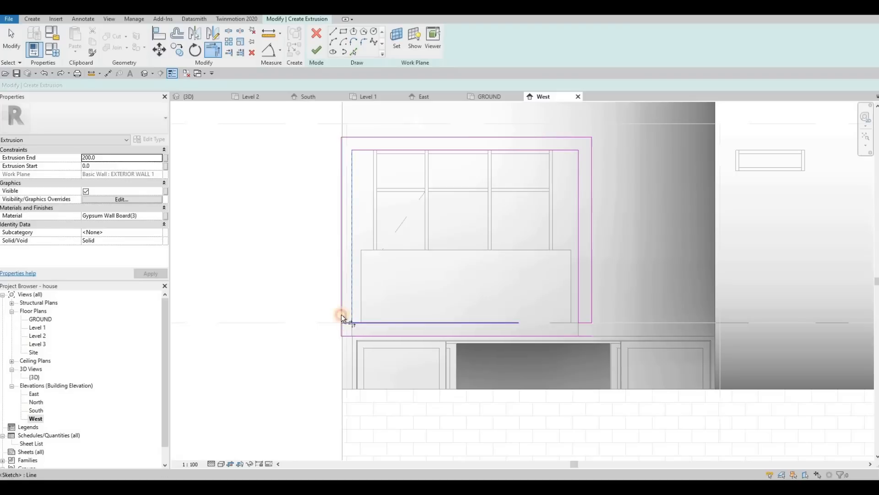
key("Escape")
key("Escape")
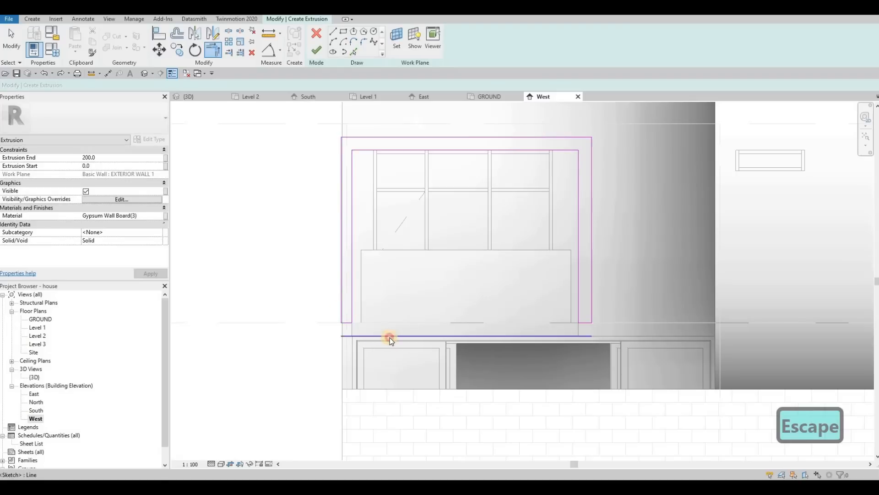
left_click(390, 336)
key("Delete")
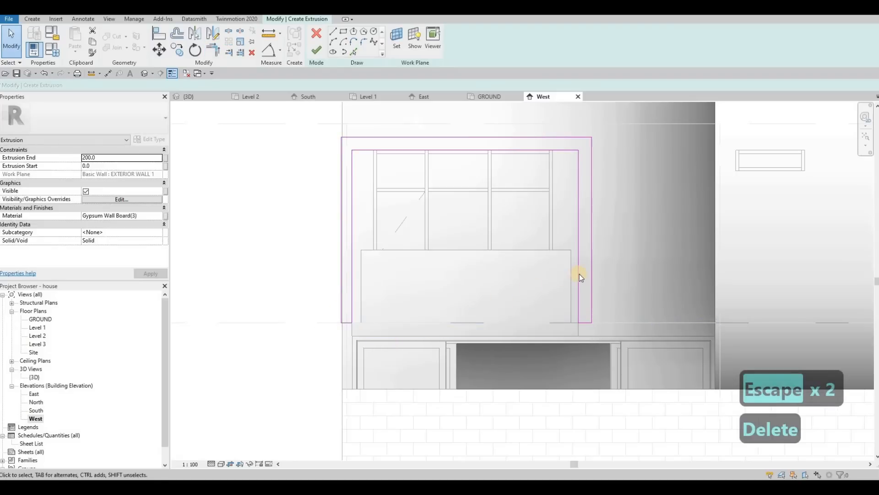
Step: Move both lines of the frame's right leg inward until the outer line meets the balcony slab's edge
left_click(579, 274)
left_click(592, 257, "ctrl")
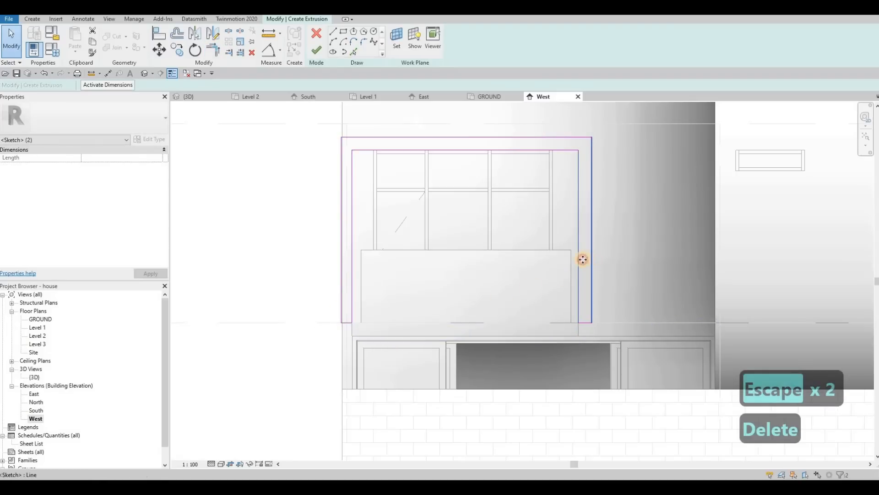
left_click_drag(575, 260, 575, 262)
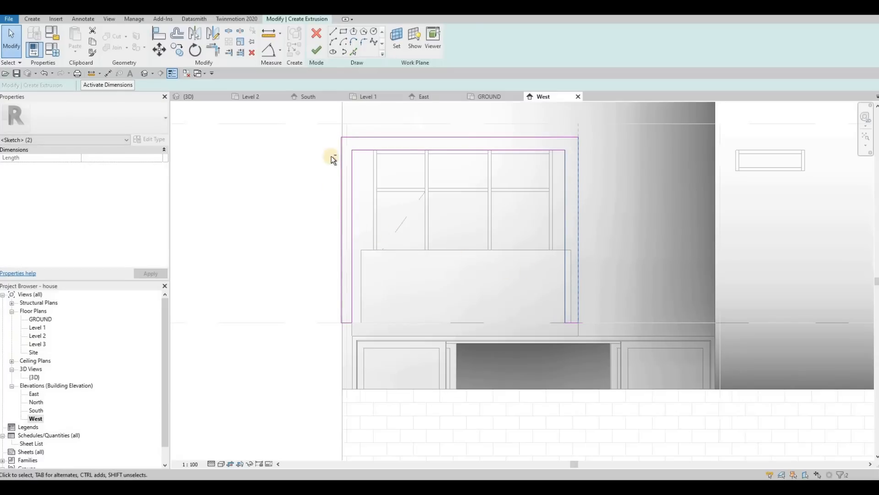
Step: Move the lines of the frame's left leg inward until the outer line meets the balcony slab's other edge
left_click_drag(322, 129, 365, 335)
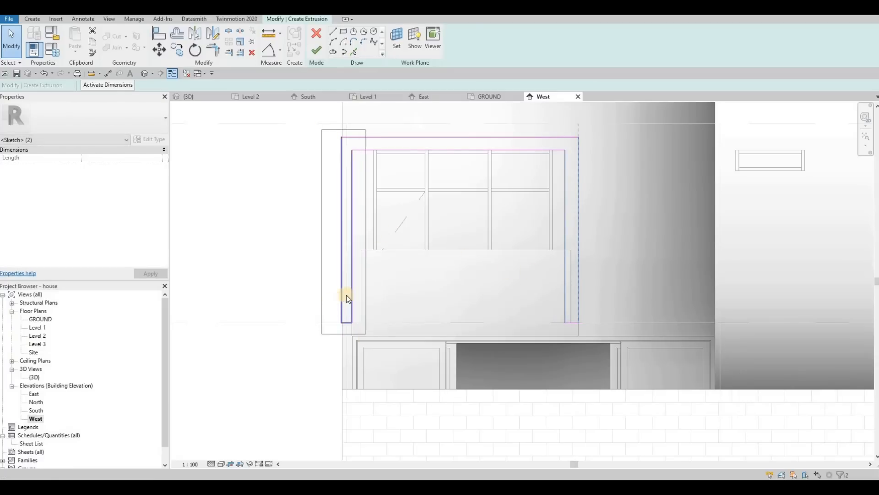
scroll(351, 284, "up", 2)
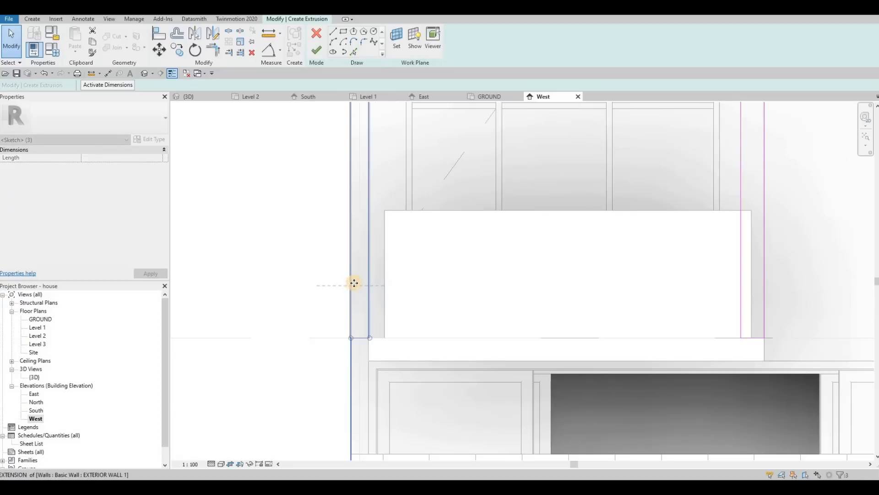
scroll(383, 292, "down", 2)
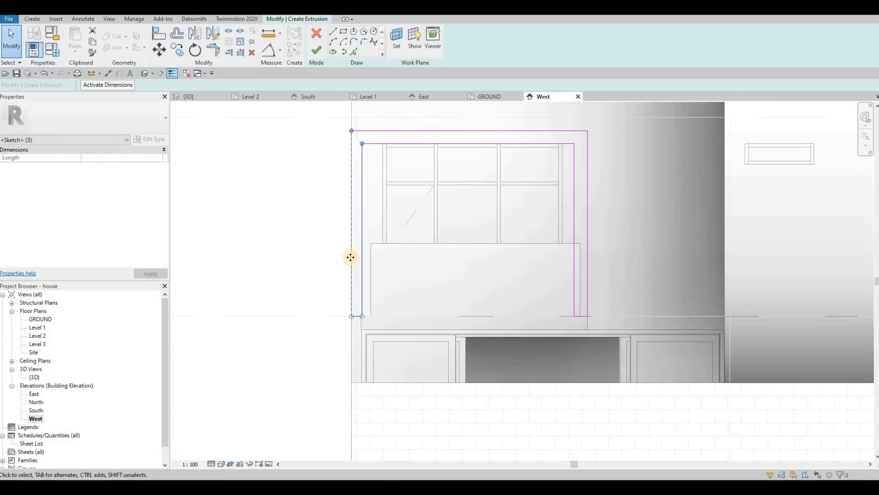
left_click_drag(352, 256, 363, 257)
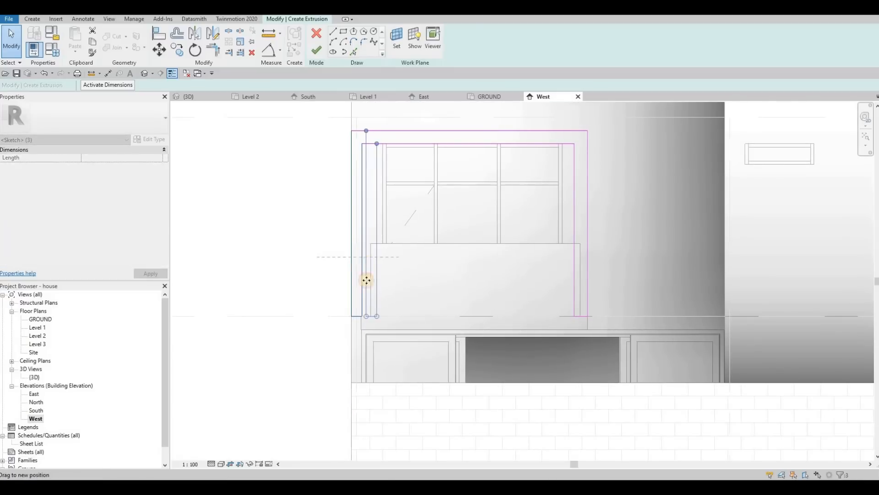
middle_click_drag(392, 188, 381, 200)
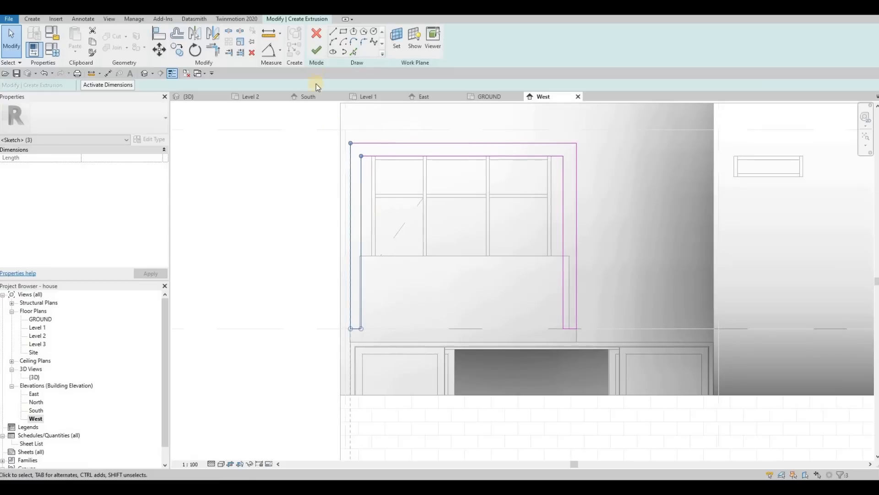
Step: Finish the frame sketch and stretch the extrusion outward over the balcony to a depth of about 1450 mm in the 3D view
left_click(316, 52)
left_click(207, 97)
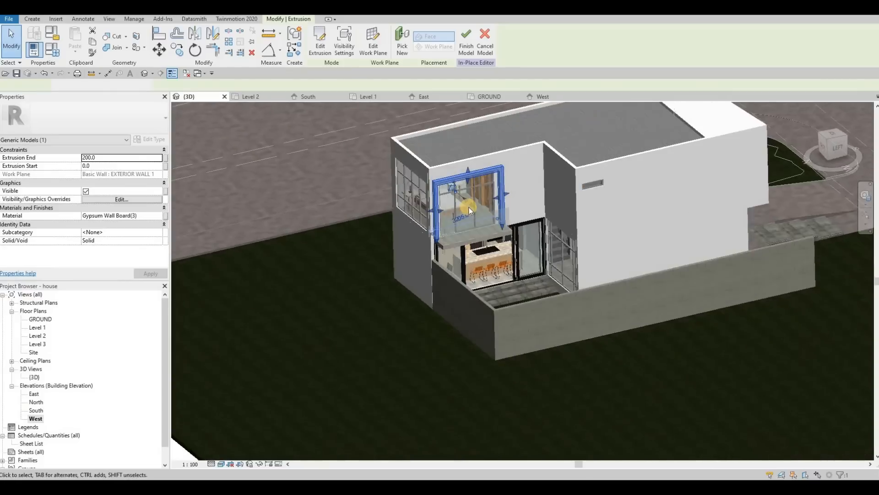
left_click_drag(471, 211, 486, 224)
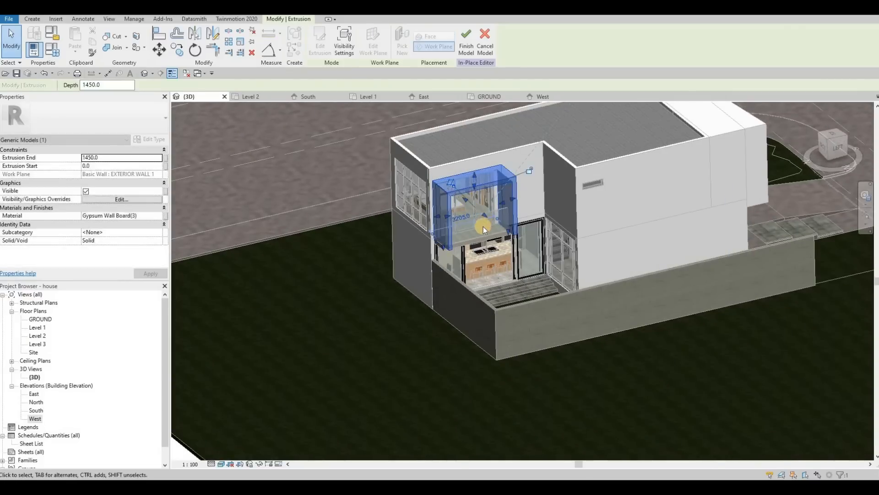
Step: Align the outer face of the in-place frame extrusion flush with the balcony slab's front edge
key("Escape")
key("Escape")
key("Escape")
scroll(482, 226, "up", 3)
key("a")
key("l")
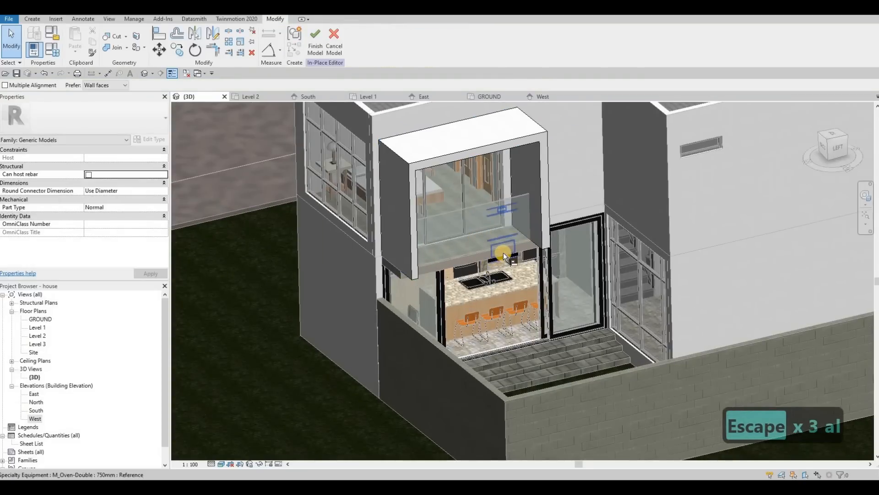
key("Tab")
left_click(545, 235)
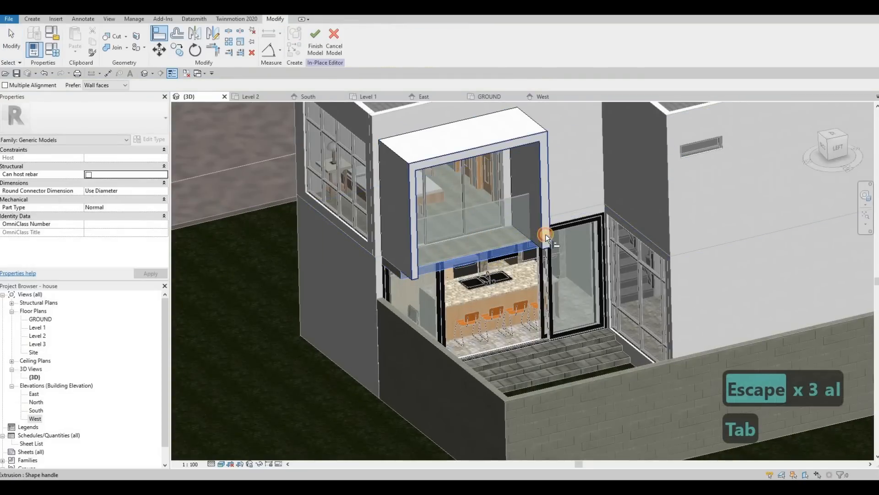
left_click(520, 227)
key("Escape")
key("Escape")
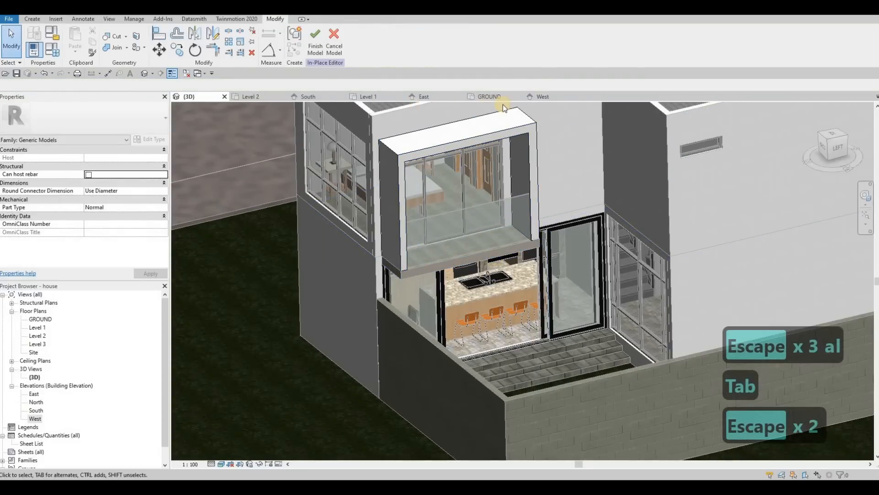
Step: In the west elevation, shorten the balcony's glass railing wall to fit between the inner faces of the frame's legs
left_click(543, 97)
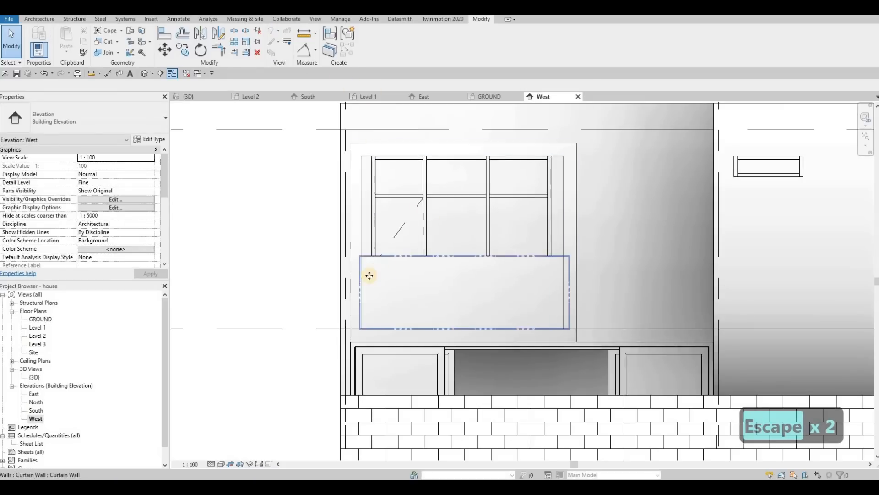
left_click(357, 289)
left_click_drag(361, 294, 362, 294)
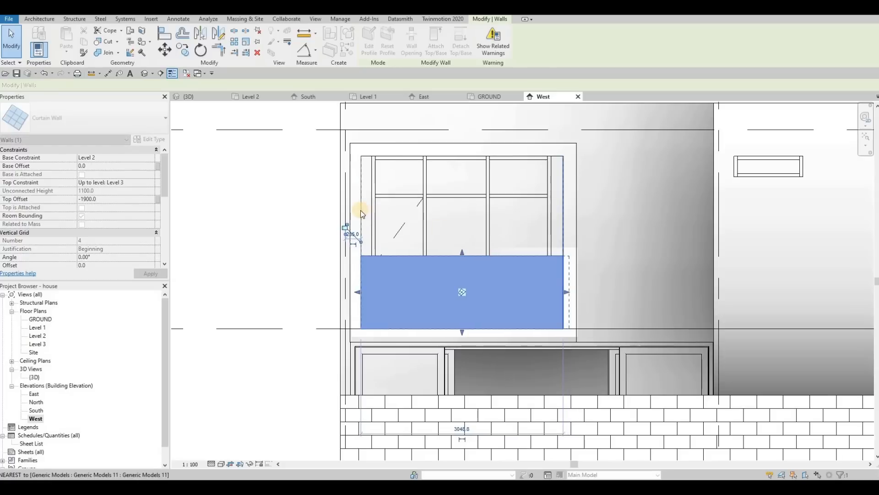
key("Escape")
key("Escape")
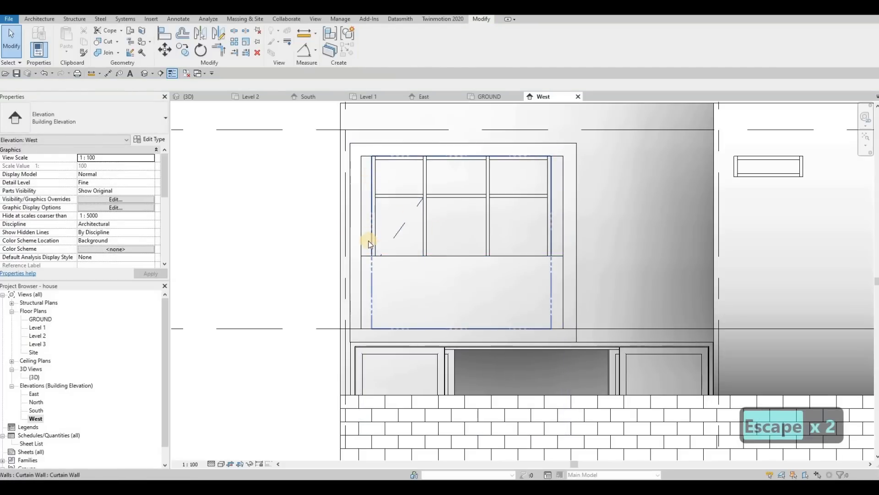
Step: Widen the curtain wall behind the railing until both ends meet the inner faces of the frame's legs
left_click(369, 244)
left_click_drag(360, 242, 361, 242)
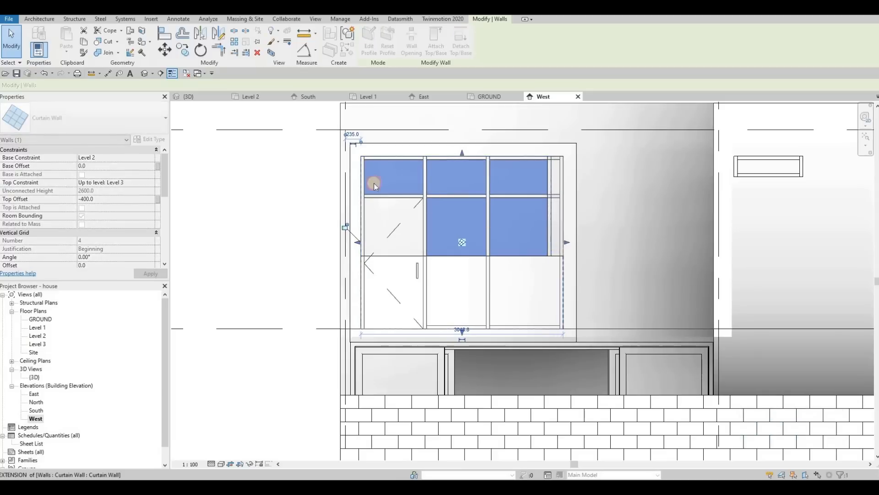
key("Escape")
key("Escape")
Step: Examine the house exterior in 3D, from the side wall around the front entrance to the front balcony frame's lower corner
left_click(197, 97)
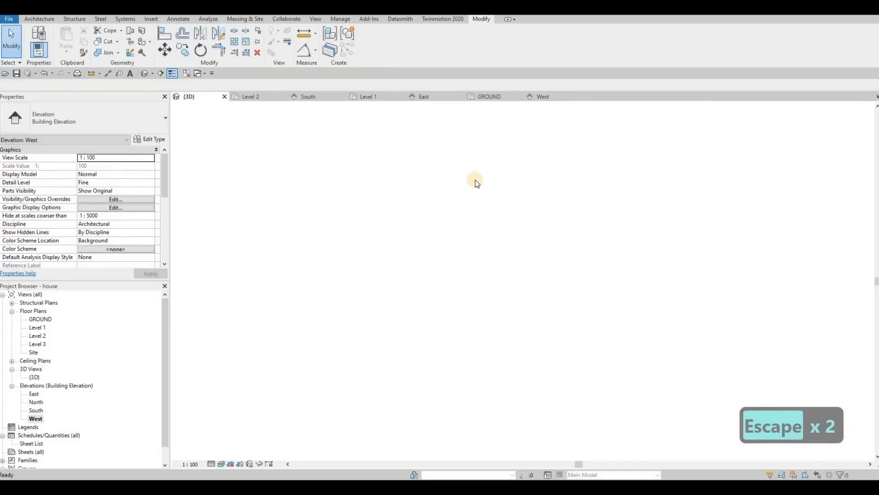
scroll(459, 177, "down", 3)
middle_click_drag(380, 167, 658, 226, "shift")
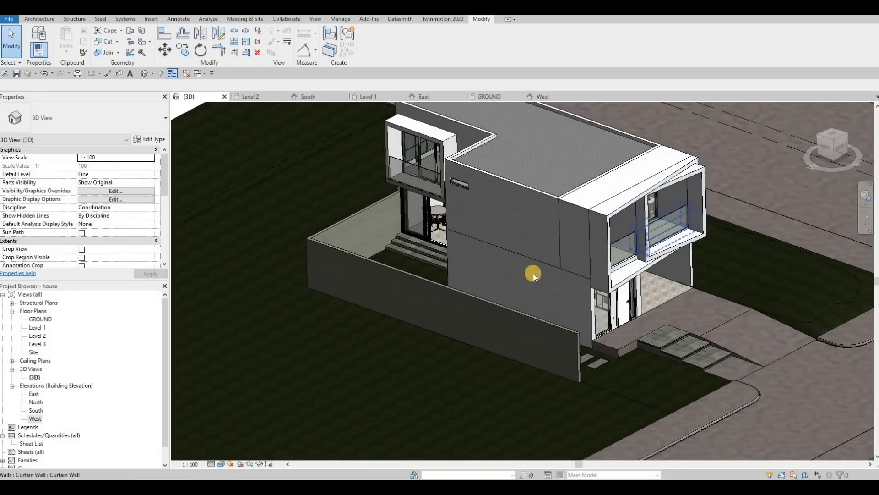
middle_click_drag(532, 269, 567, 177, "shift")
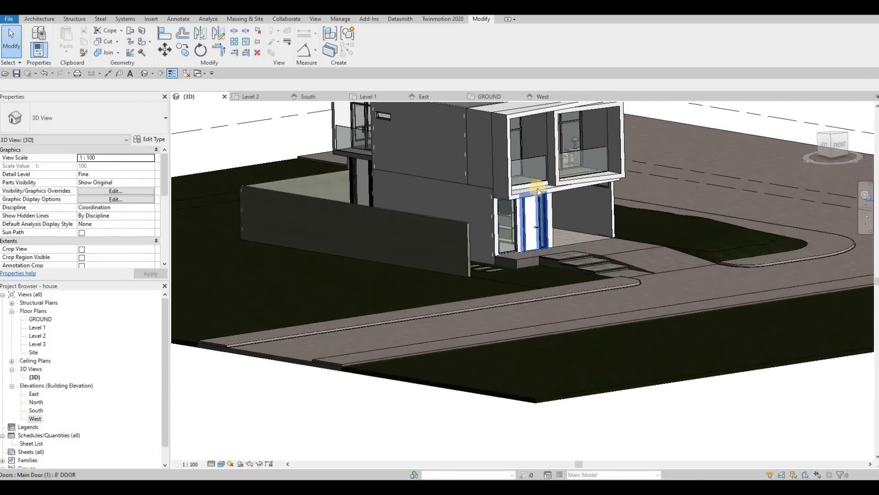
scroll(541, 238, "up", 5)
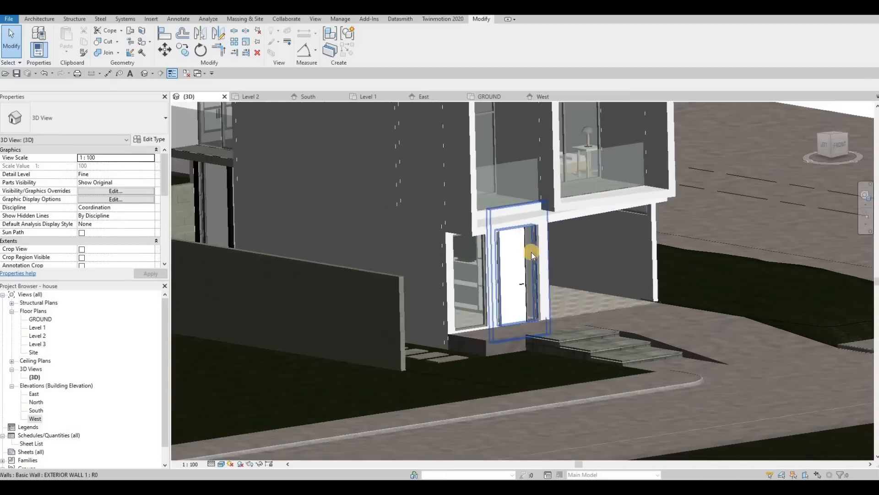
middle_click_drag(532, 251, 476, 220, "shift")
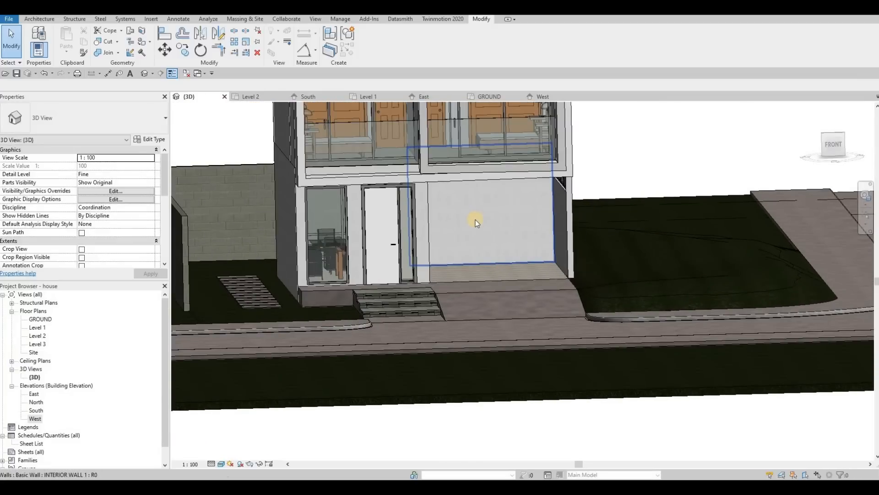
middle_click_drag(483, 180, 412, 250, "shift")
left_click(413, 251)
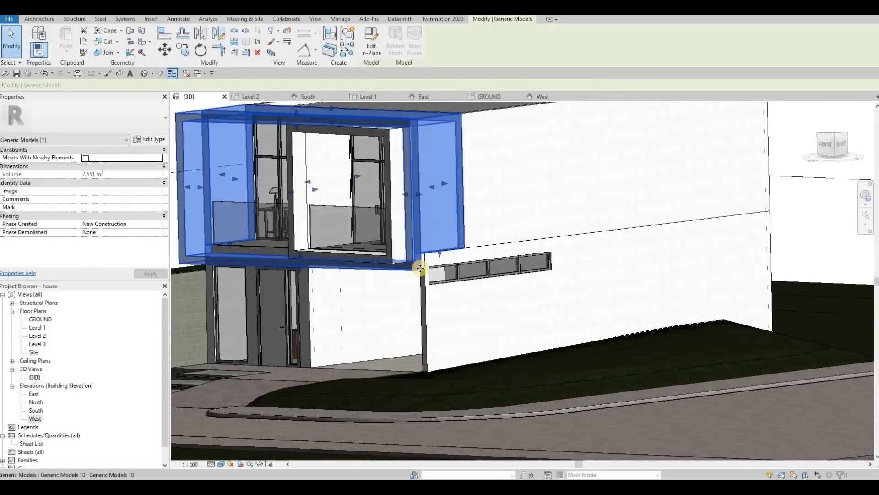
key("Escape")
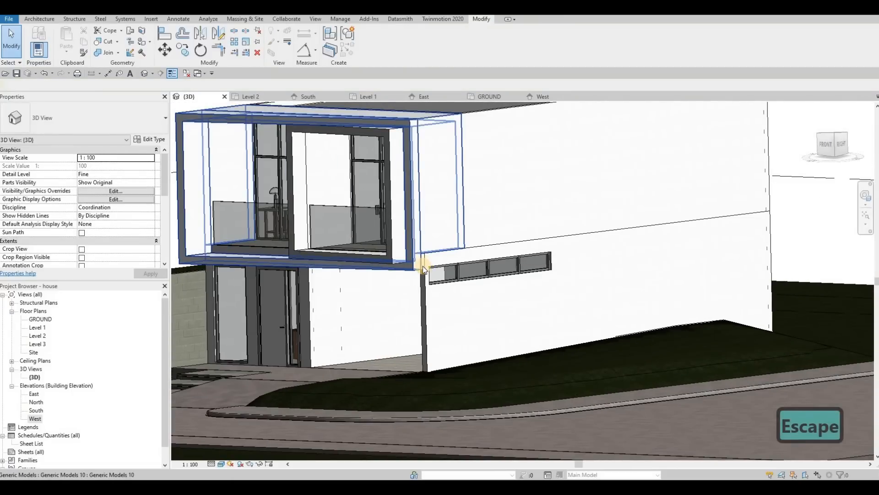
scroll(422, 266, "up", 3)
scroll(421, 270, "up", 2)
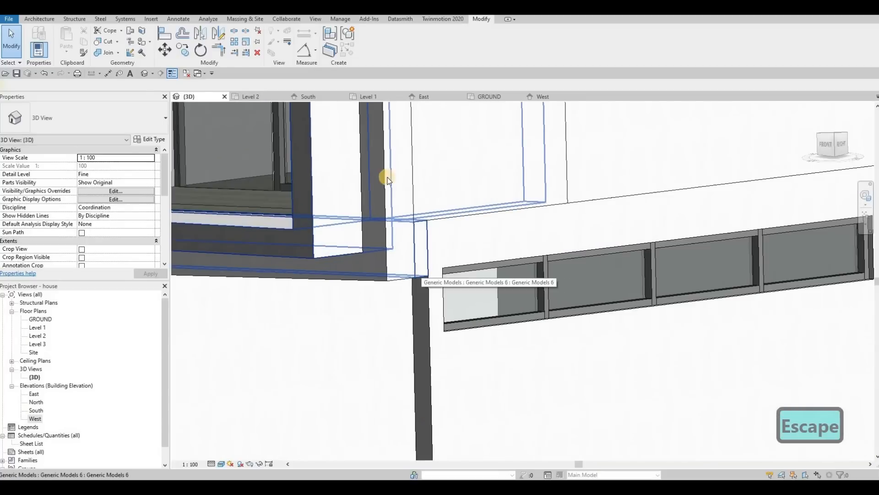
Step: Edit the front balcony's in-place model, delete its 150 mm deep strip extrusion above the carport and finish the model
left_click(373, 160)
scroll(403, 185, "down", 1)
double_click(404, 252)
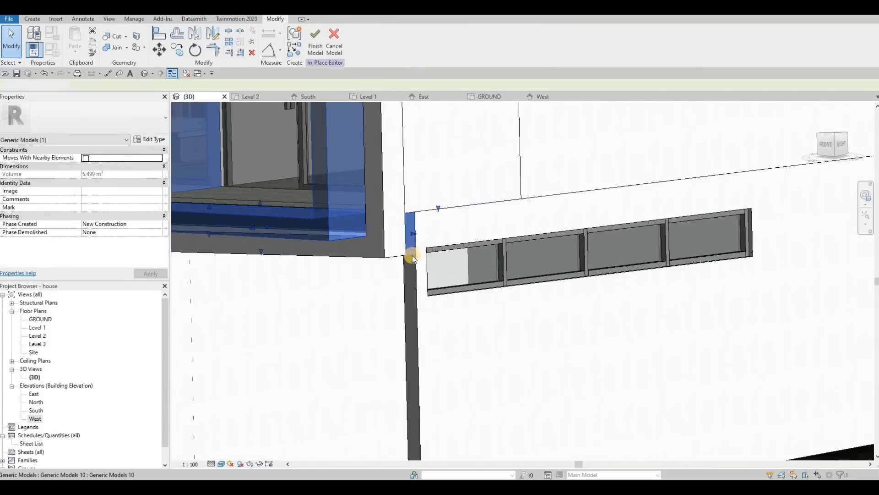
left_click(409, 254)
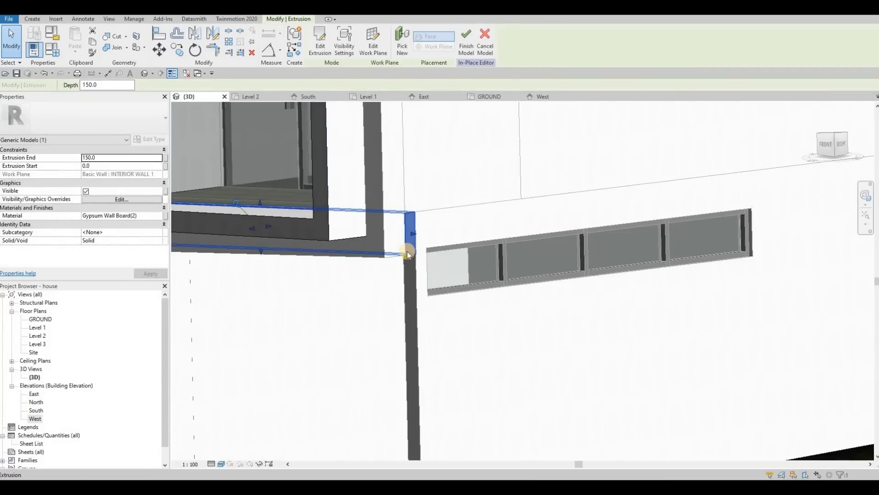
key("Delete")
left_click(316, 42)
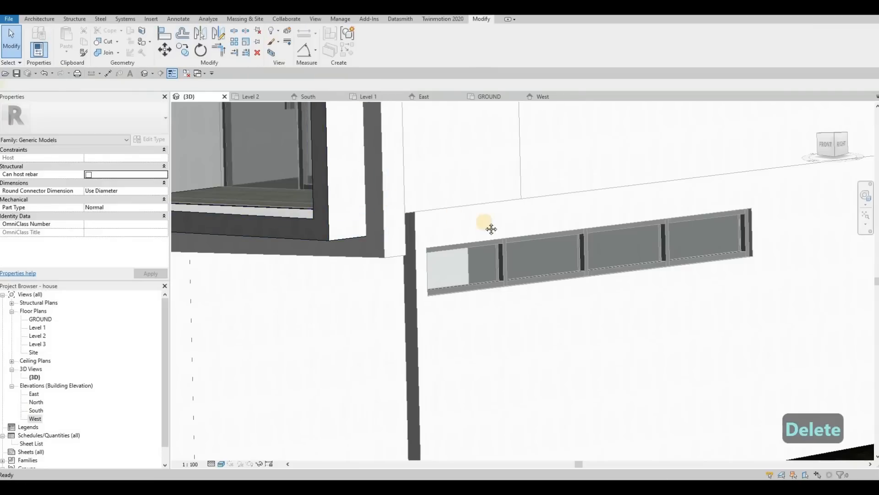
middle_click_drag(509, 231, 580, 252)
scroll(580, 252, "down", 1)
key("Escape")
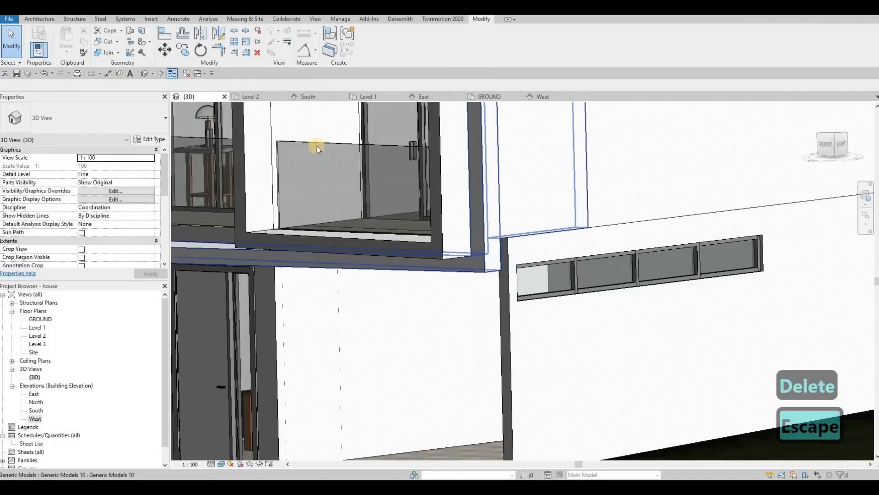
Step: Open the outer front balcony frame for in-place editing and start an extrusion in the south elevation on the carport's interior wall plane
left_click(492, 198)
double_click(463, 216)
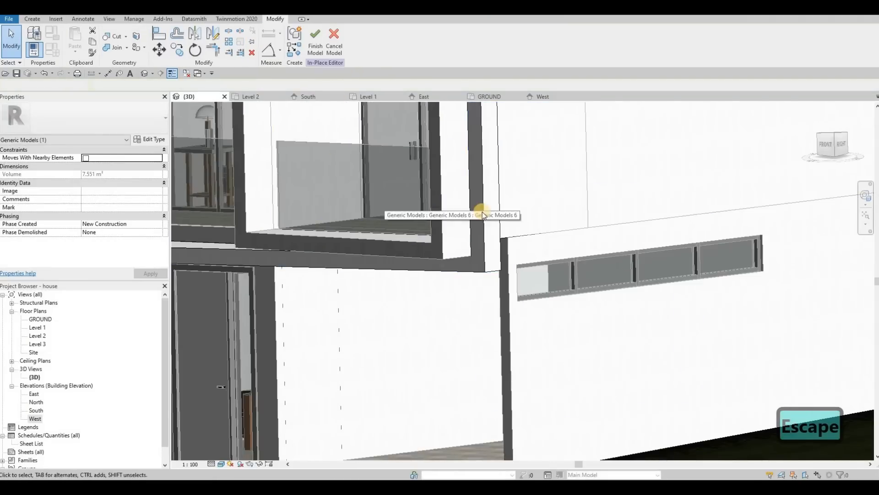
left_click(179, 205)
left_click(424, 226)
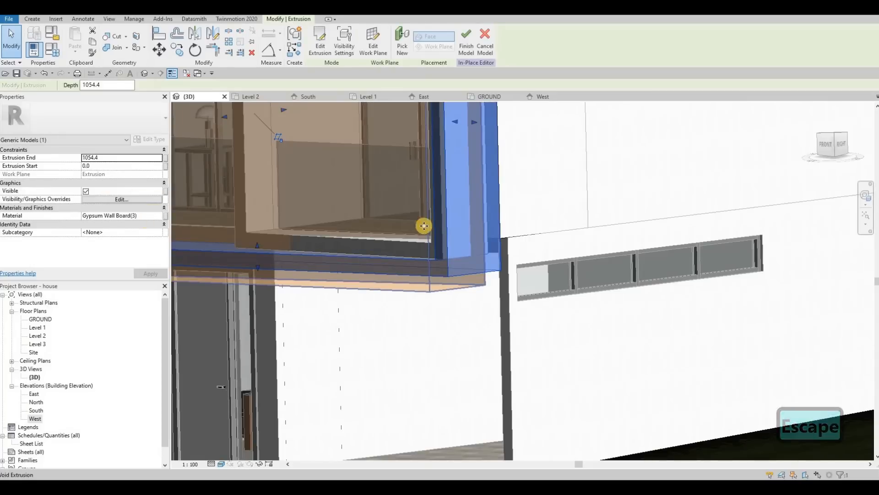
key("Escape")
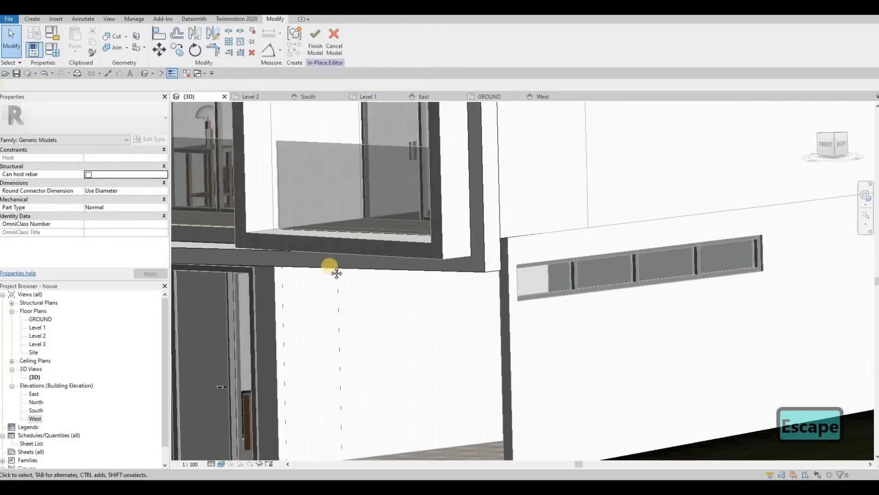
middle_click_drag(406, 127, 456, 101)
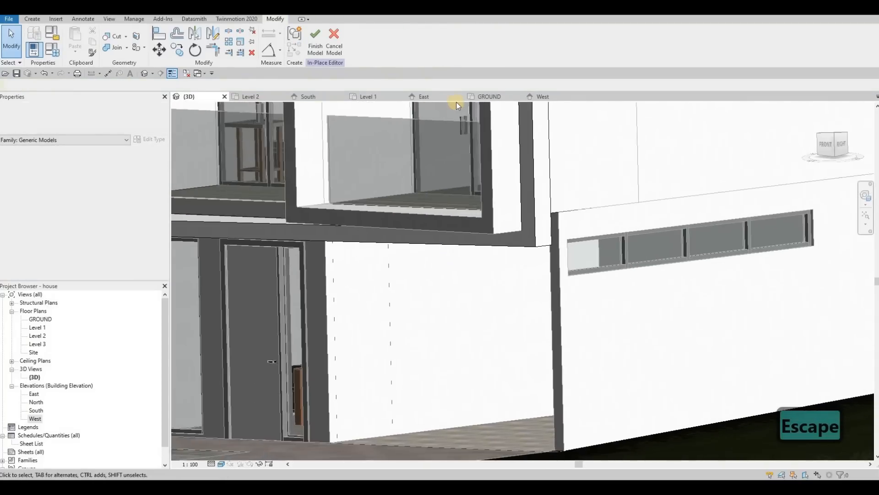
left_click(317, 96)
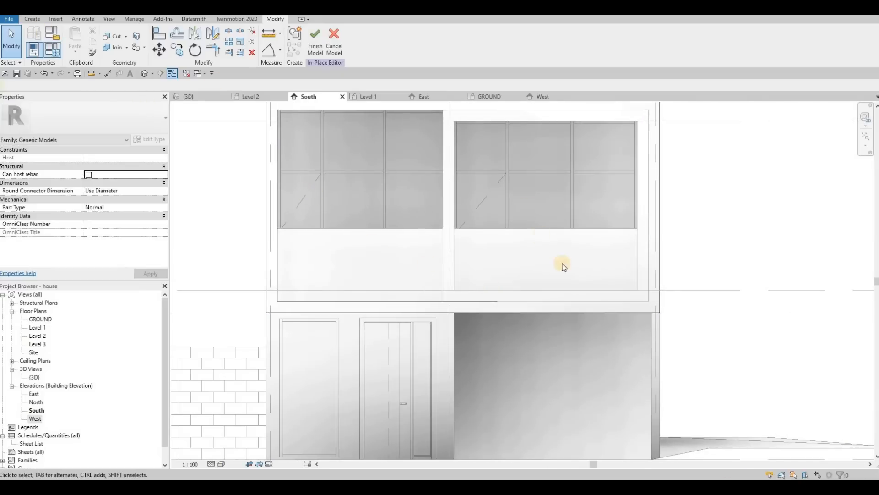
left_click(33, 19)
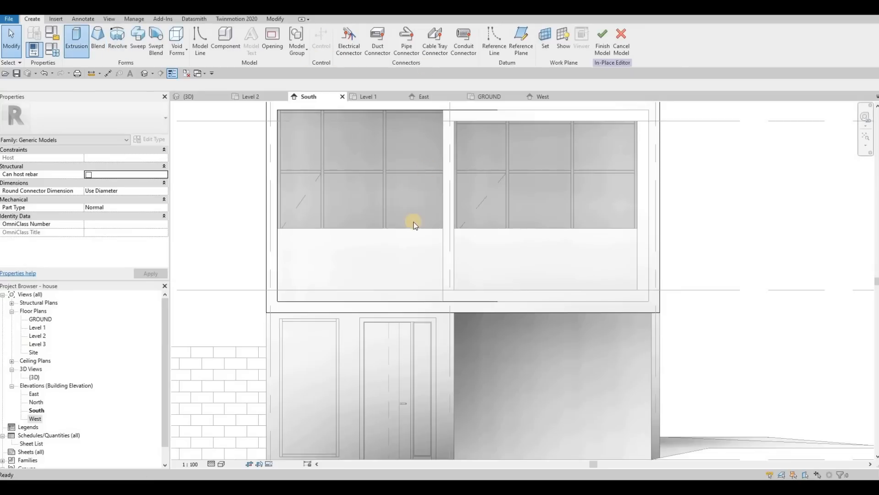
key("Return")
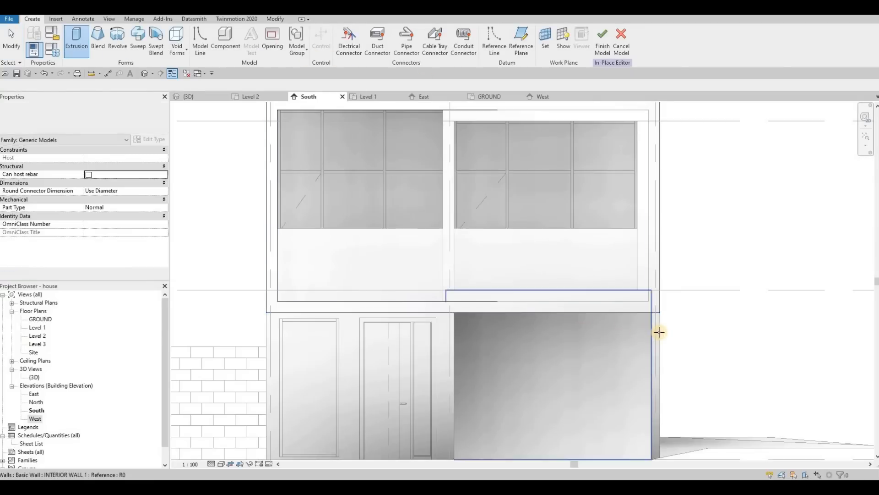
left_click(471, 134)
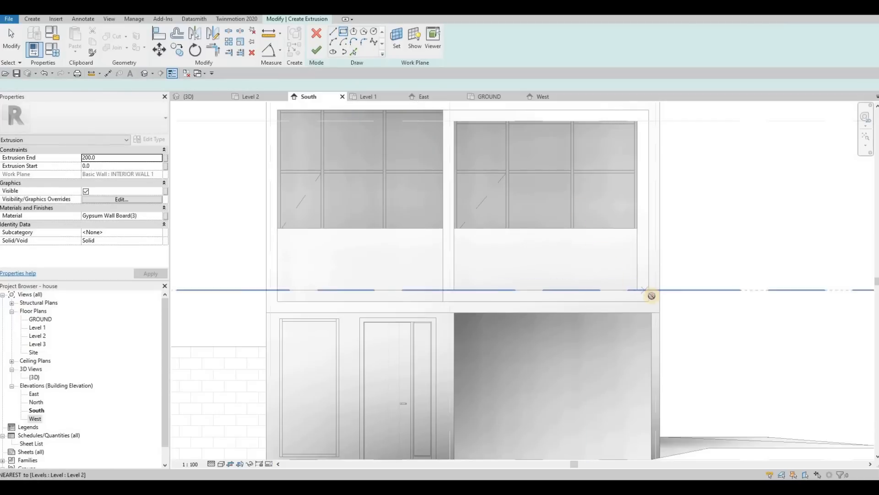
Step: Sketch a rectangle about 3650 by 400 mm above the carport opening, extrude it 200 mm and finish the in-place model
left_click(651, 294)
left_click(454, 312)
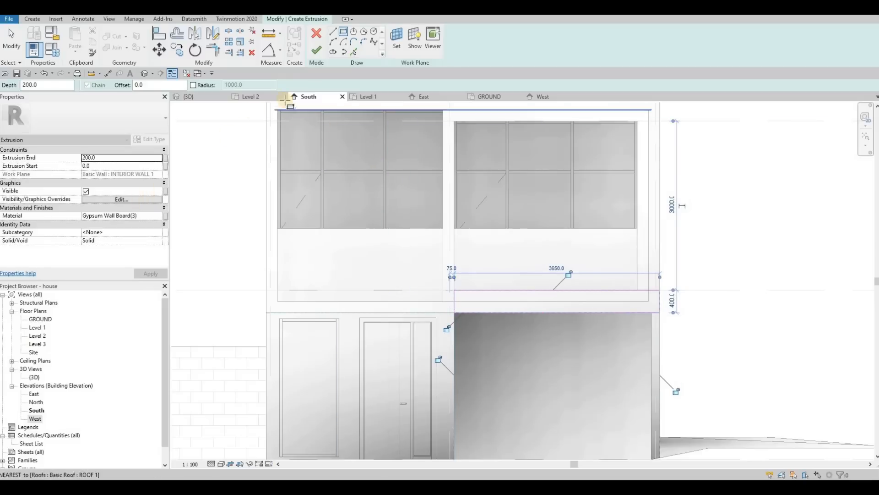
left_click(315, 51)
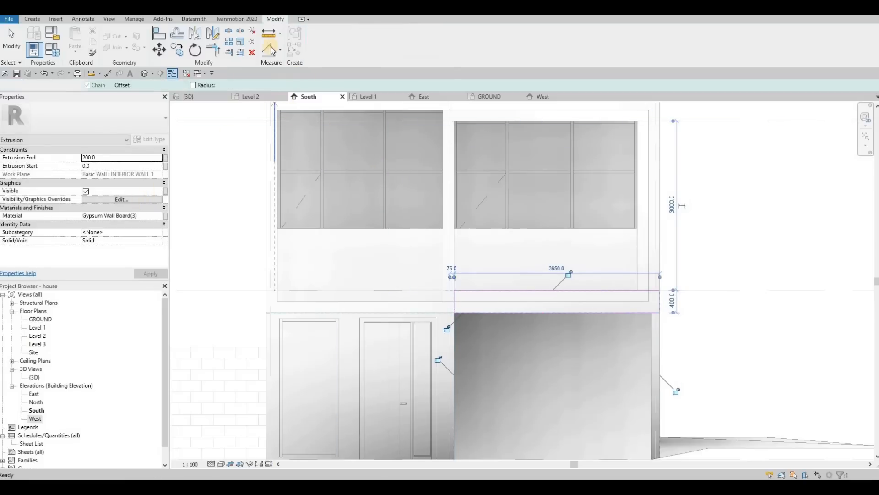
left_click(188, 95)
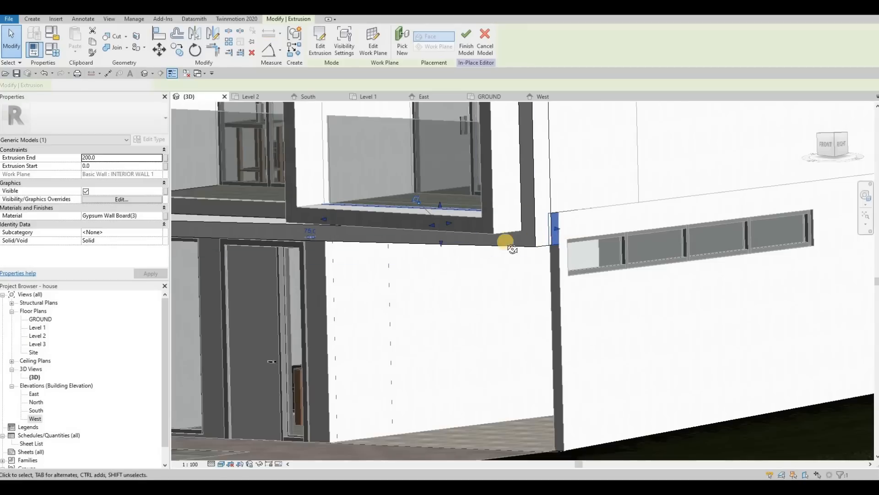
middle_click_drag(513, 249, 471, 49, "shift")
scroll(503, 214, "up", 3)
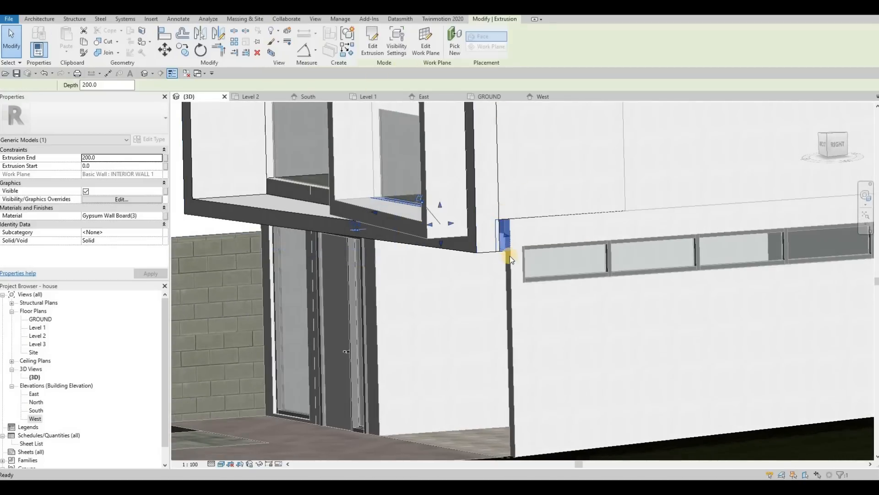
Step: Align the front face of the strip extrusion above the carport with the back edge of the balcony frame's side
left_click(476, 269)
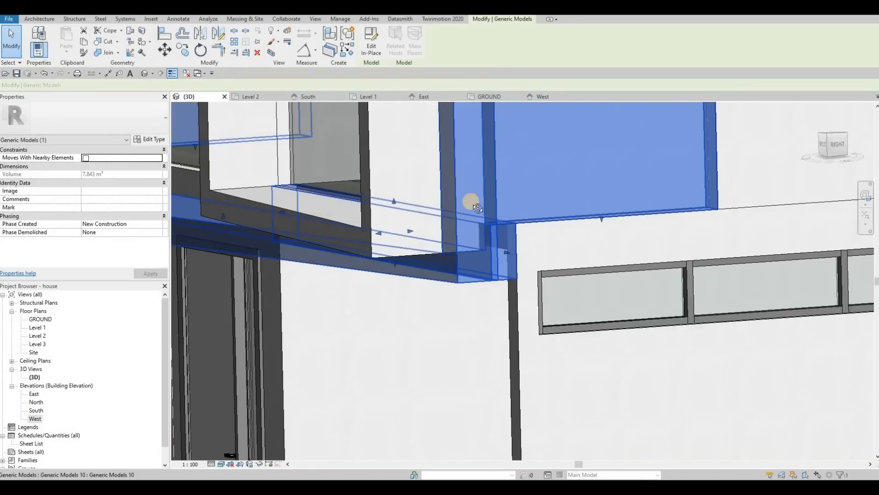
mouse_move(479, 205)
middle_mouse_down("shift")
mouse_move(490, 234)
mouse_move(471, 246)
mouse_move(446, 242)
middle_mouse_up("shift")
key("Escape")
key("Escape")
key("a")
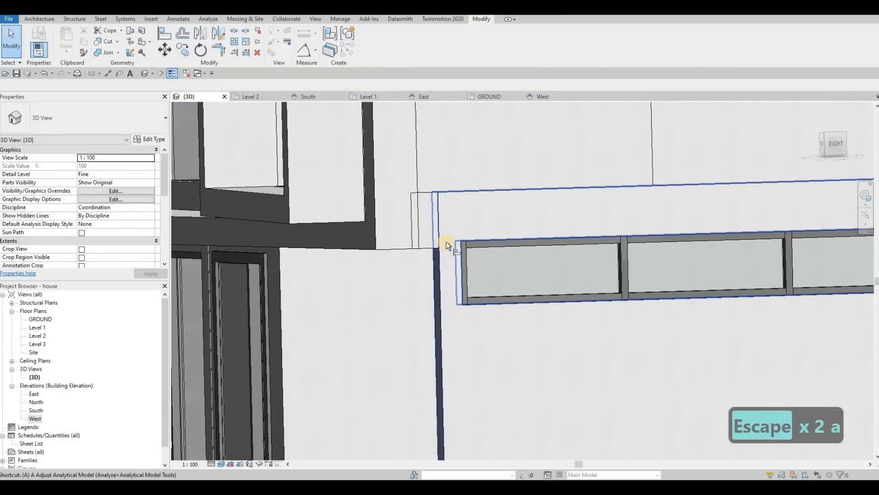
key("l")
left_click(418, 218)
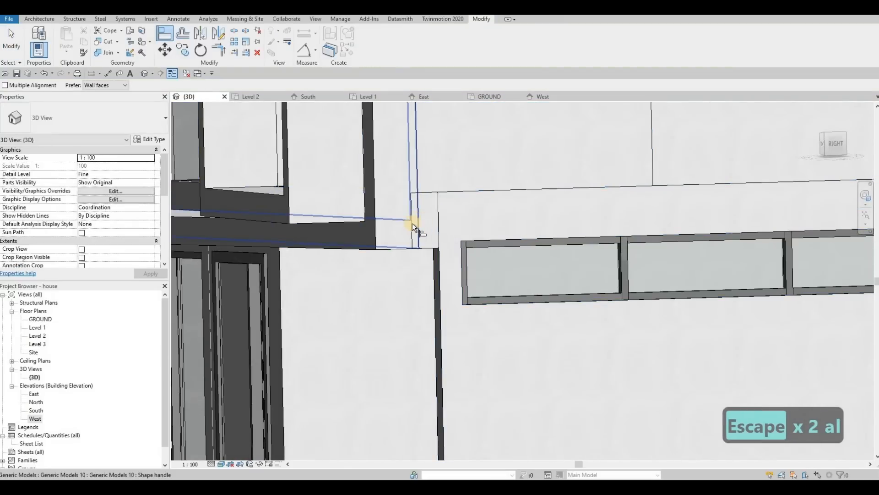
left_click(412, 223)
scroll(403, 246, "down", 3)
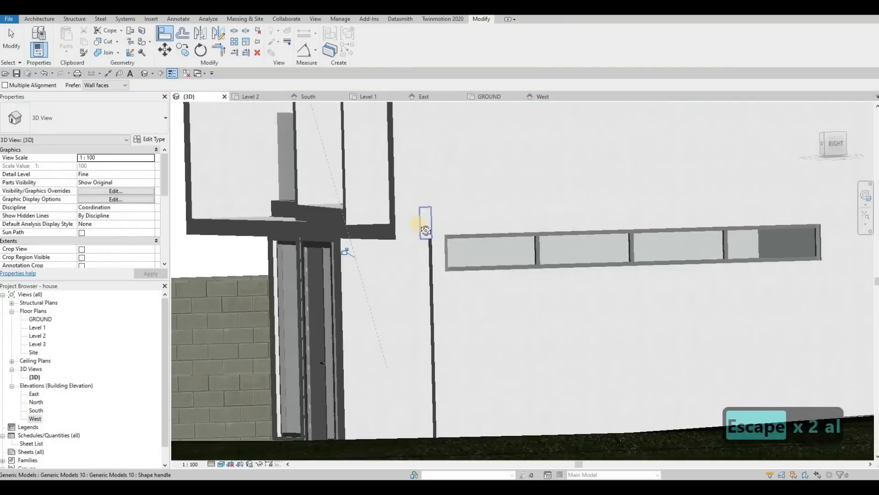
Step: Try to lower the top edge of the interior wall holding the strip window in the 3D view, and undo the change
key("Escape")
key("Escape")
middle_click_drag(550, 231, 466, 222, "shift")
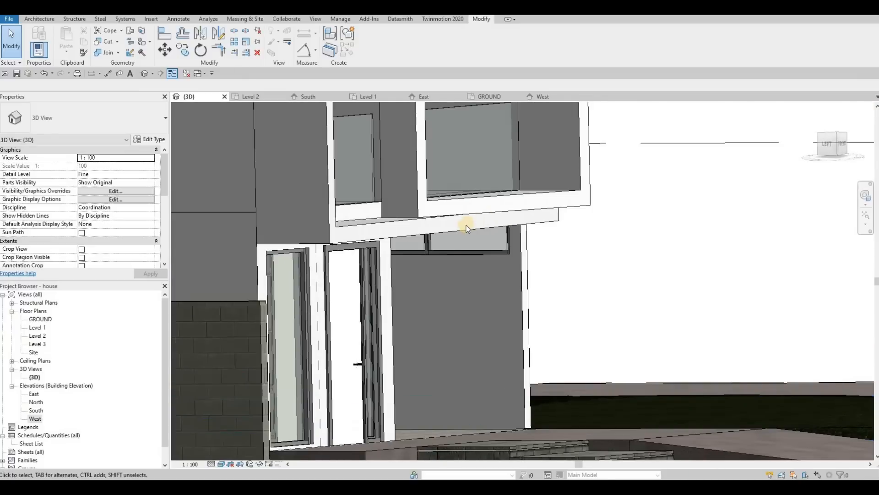
left_click(357, 239)
middle_click_drag(325, 242, 661, 191, "shift")
scroll(540, 279, "up", 5)
left_click(660, 194)
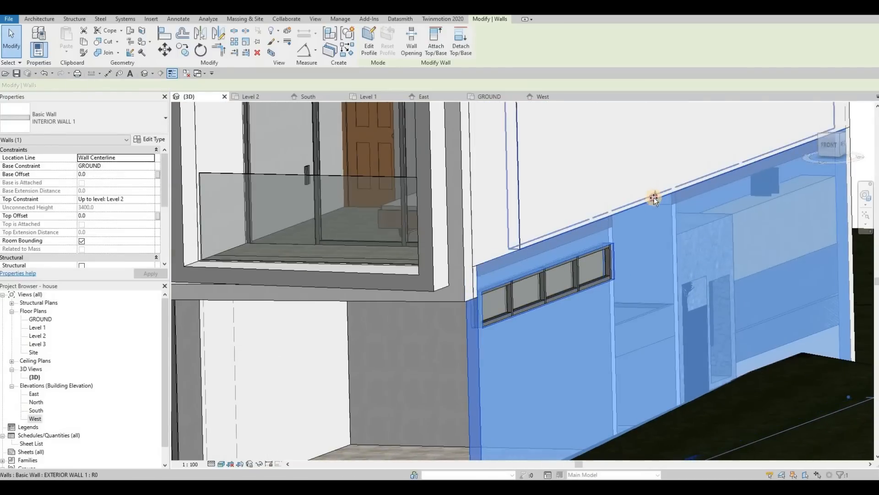
mouse_move(650, 213)
left_mouse_down()
mouse_move(649, 228)
mouse_move(646, 213)
left_mouse_up()
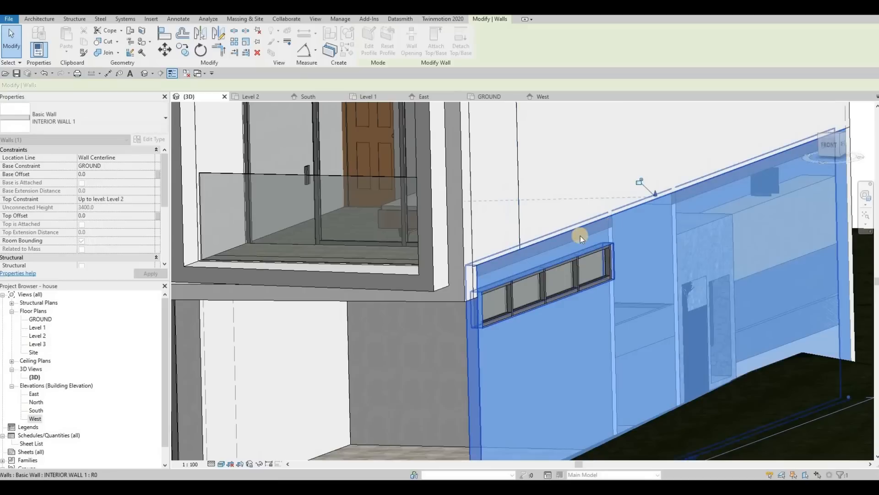
key("ctrl+z")
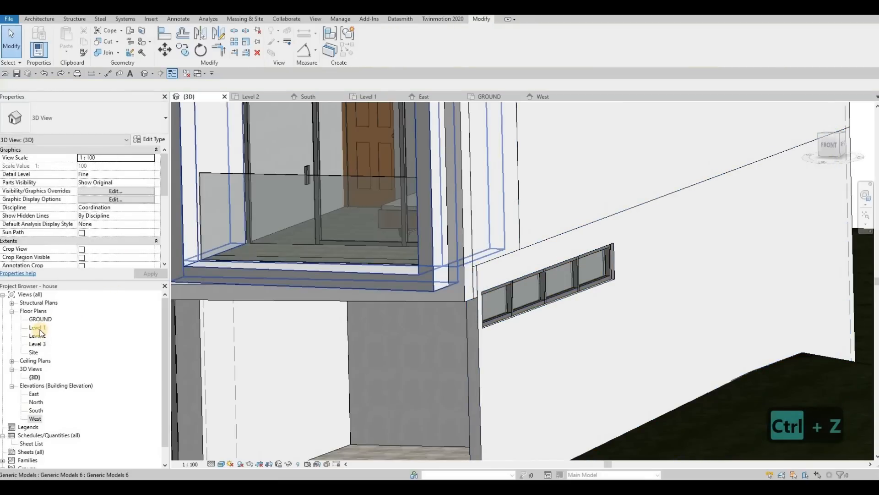
Step: Select the strip curtain wall window in the ground-floor side wall and nudge it slightly along the wall
middle_click_drag(403, 293, 394, 273)
left_click(394, 280)
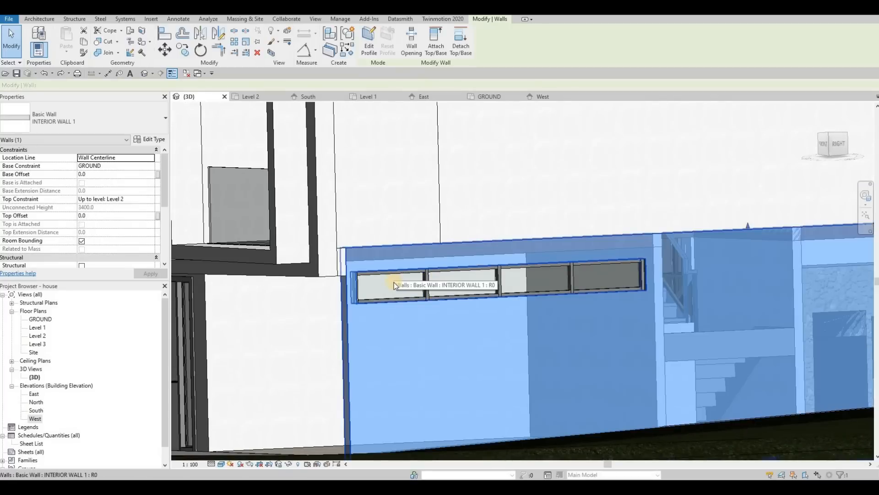
key("Escape")
left_click(394, 282)
key("Down")
key("Down")
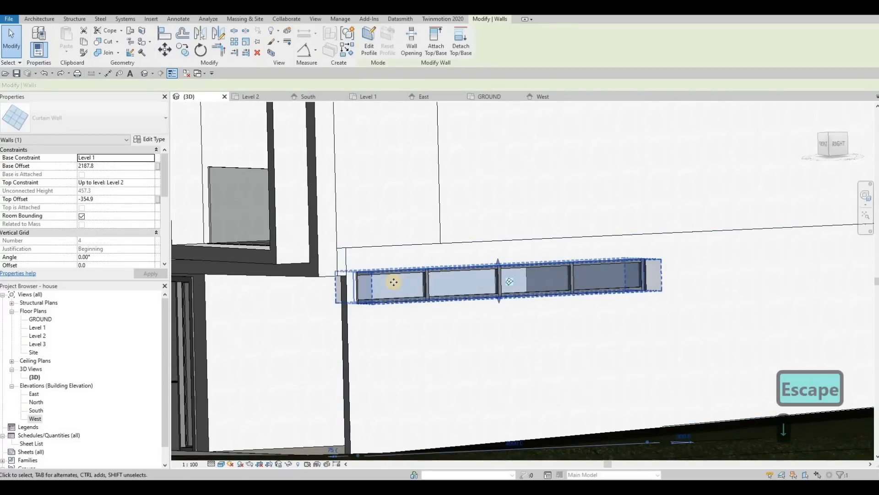
key("Right")
key("Right")
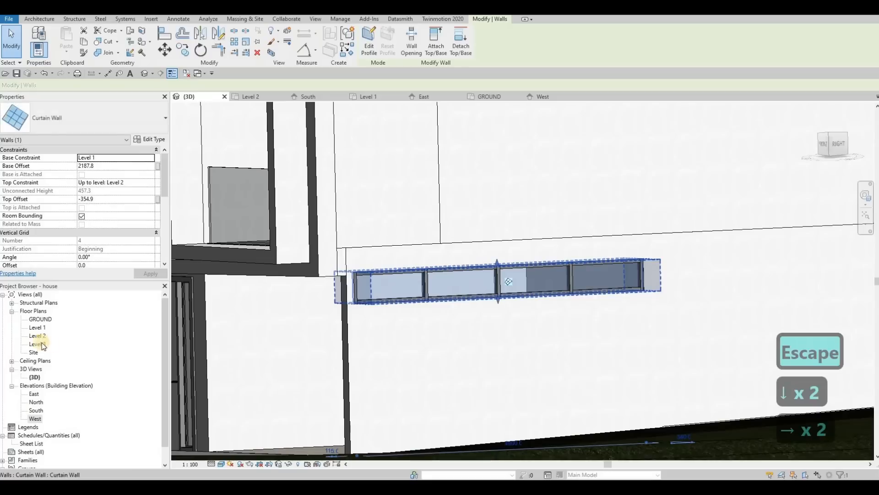
Step: In the east elevation, lower the strip window's bottom edge to a base offset of 1878.1 and its top edge to an offset of -657.2
double_click(35, 395)
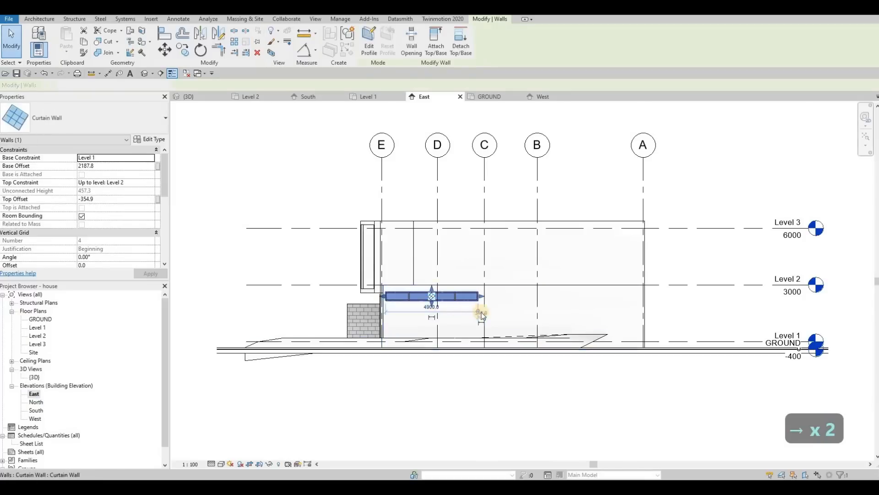
scroll(517, 306, "up", 2)
left_click_drag(518, 305, 518, 318)
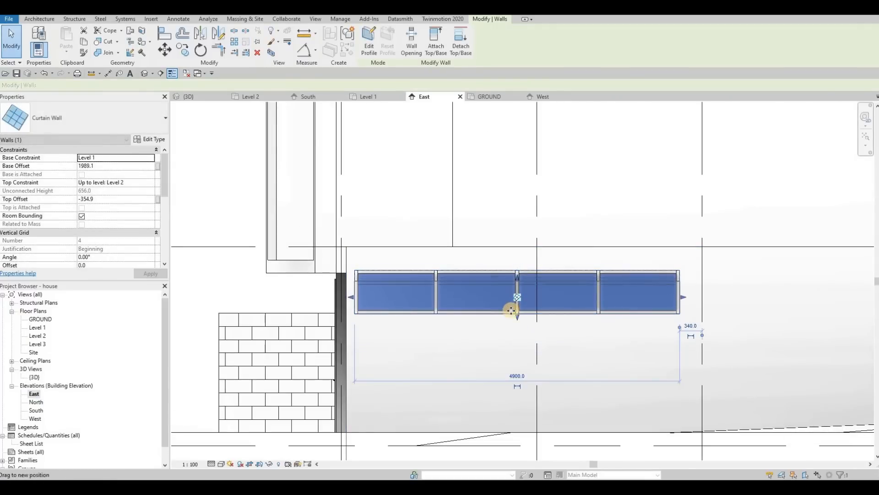
left_click_drag(517, 317, 518, 324)
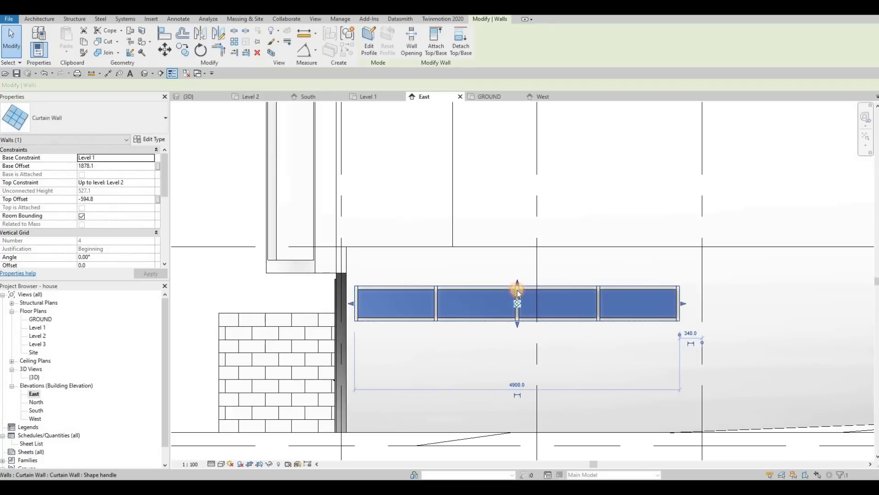
Step: Lower the top of the interior wall around the strip window to the balcony frame's underside level and extend the in-place side panel down to it
left_click(766, 246)
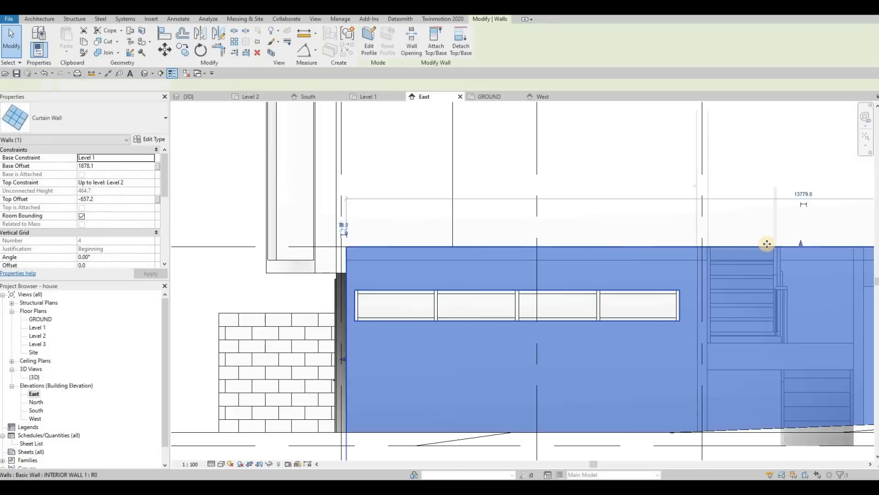
left_click_drag(801, 246, 605, 291)
scroll(451, 226, "down", 2)
key("Escape")
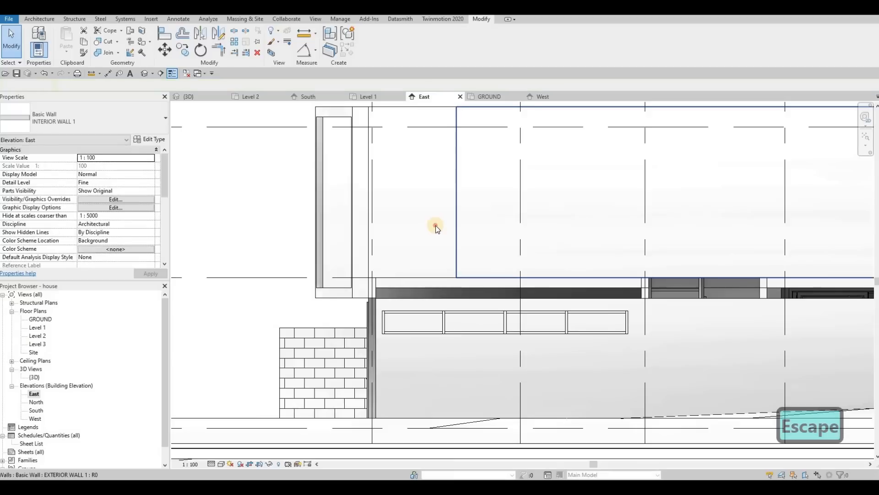
left_click(410, 289)
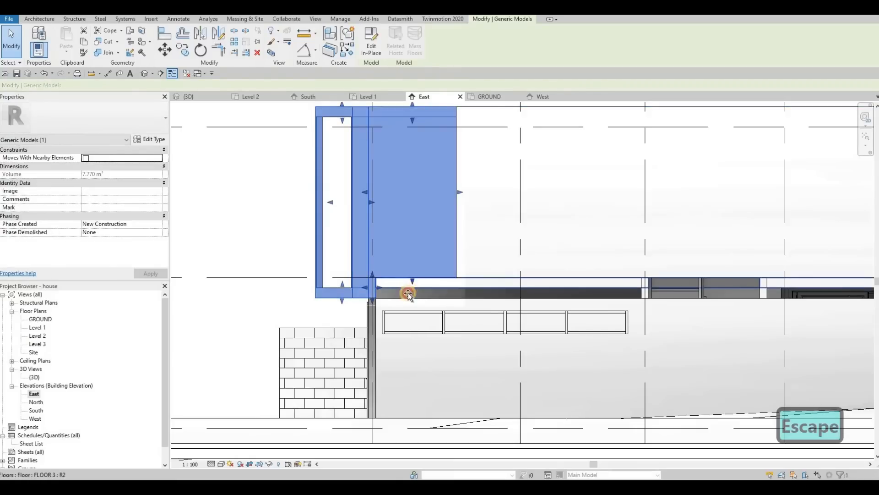
left_click_drag(407, 299, 407, 298)
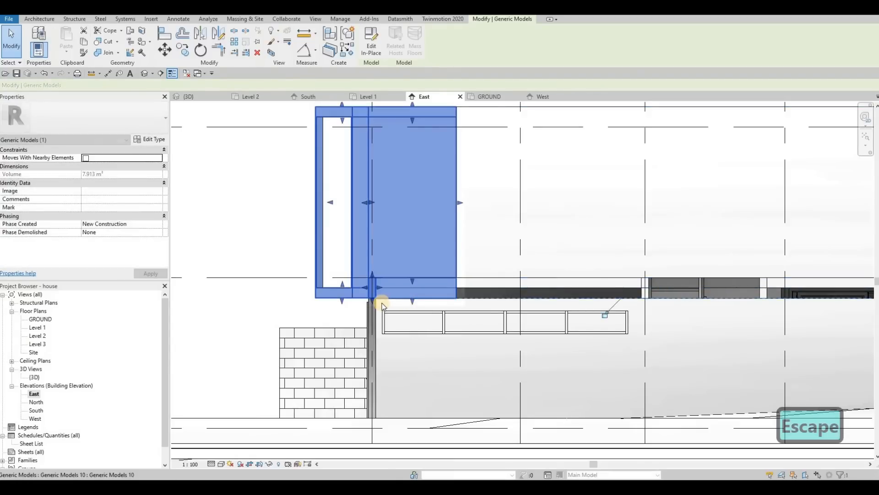
Step: Examine the joint between the balcony frame, the in-place side panel and the lowered wall in the east elevation
scroll(381, 301, "up", 3)
scroll(384, 306, "up", 2)
key("Escape")
key("Escape")
key("Escape")
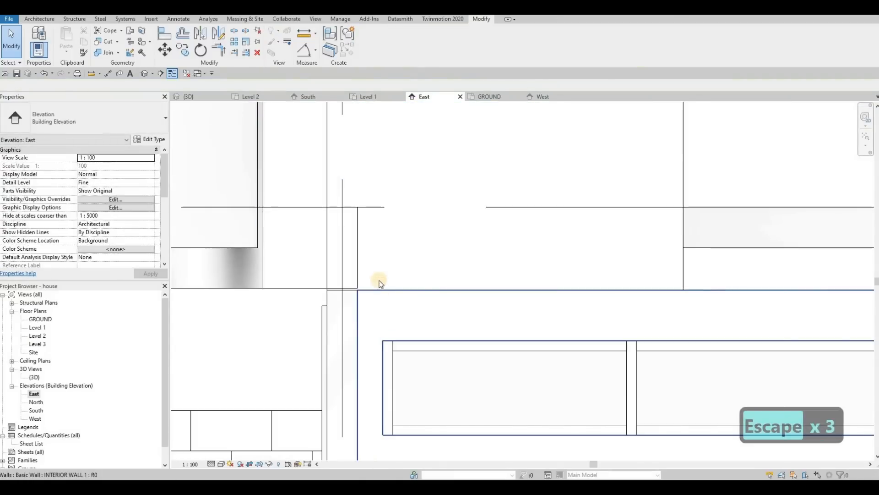
key("Escape")
key("Tab")
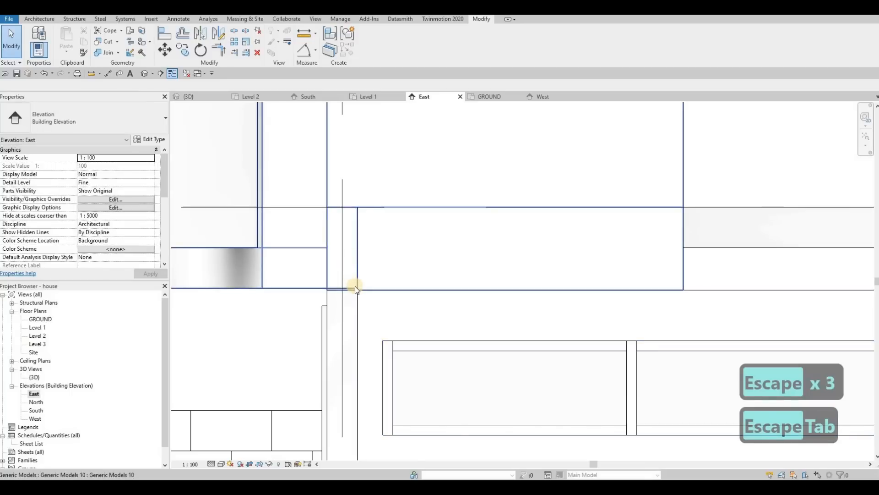
left_click(498, 262)
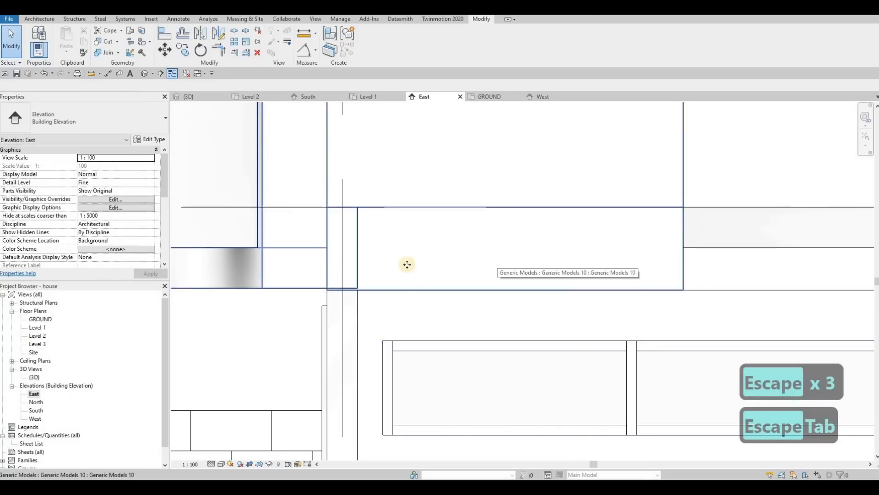
scroll(404, 267, "down", 3)
key("Escape")
middle_click_drag(515, 279, 616, 262)
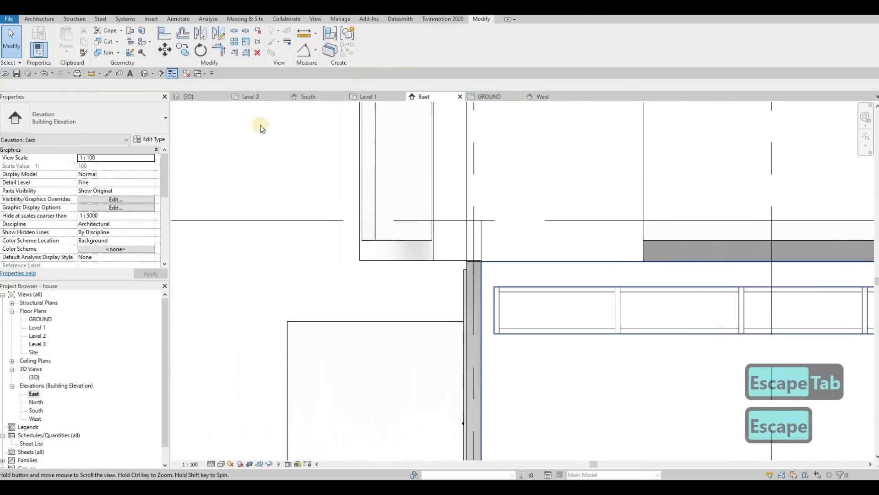
Step: In the 3D view, align the bottom face of the in-place side panel with the underside of the balcony frame
left_click(188, 96)
middle_click_drag(545, 254, 406, 251, "shift")
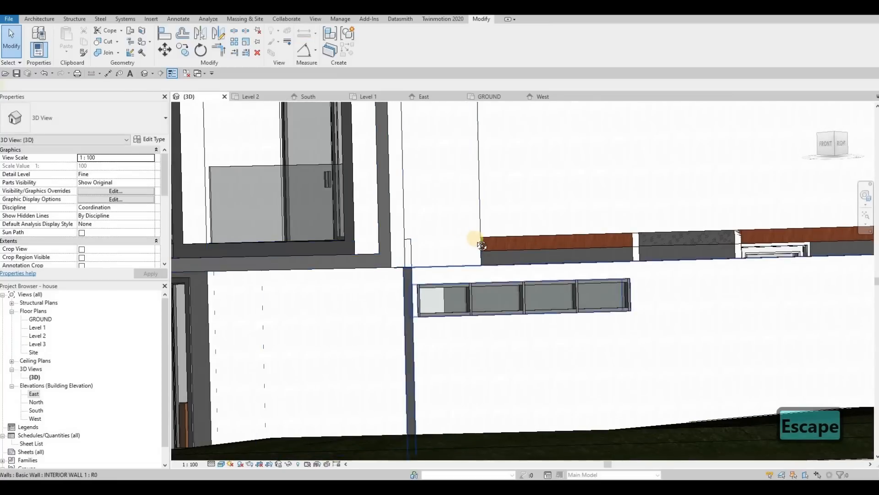
middle_click_drag(482, 246, 418, 231, "shift")
scroll(417, 229, "up", 4)
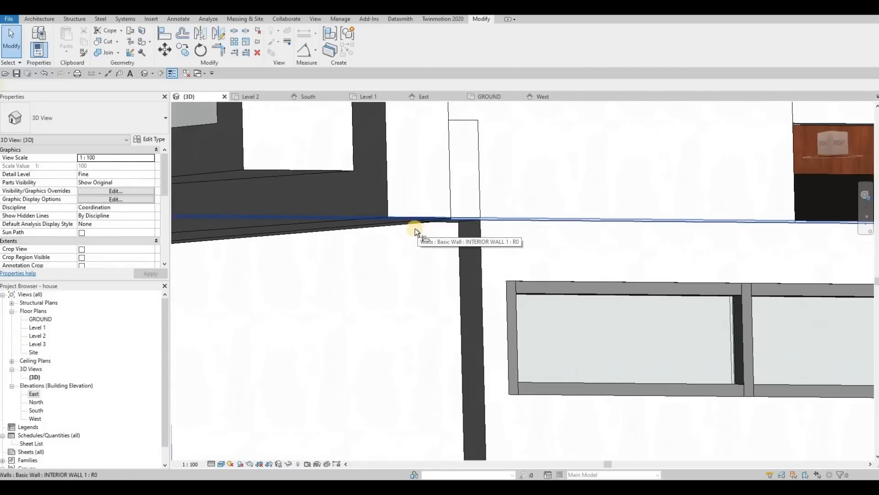
key("a")
key("l")
left_click(393, 219)
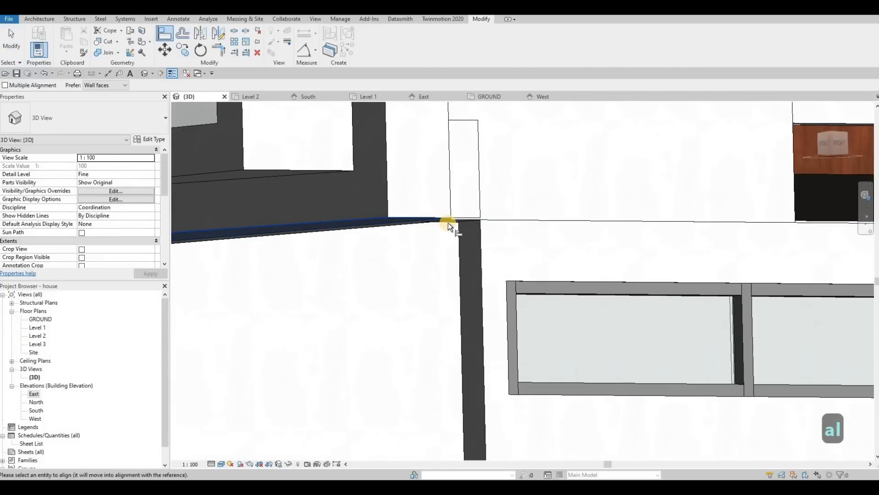
left_click(452, 219)
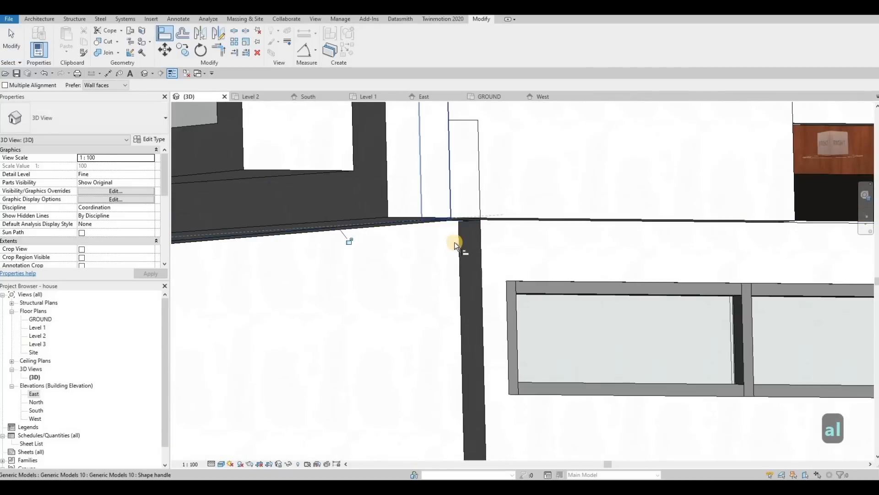
Step: Align the top of the interior wall around the strip window with the bottom of the in-place side panel
middle_click_drag(529, 241, 456, 243)
key("Escape")
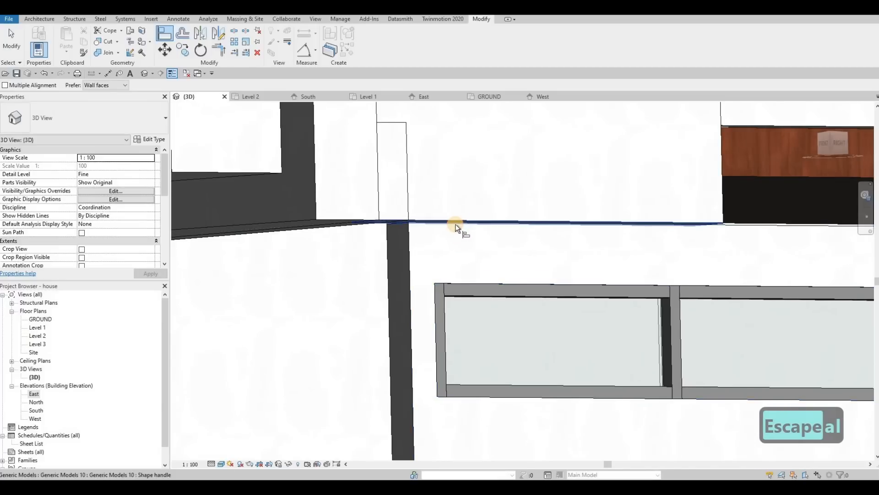
left_click(484, 229)
middle_click_drag(558, 242, 459, 253)
scroll(558, 196, "down", 3)
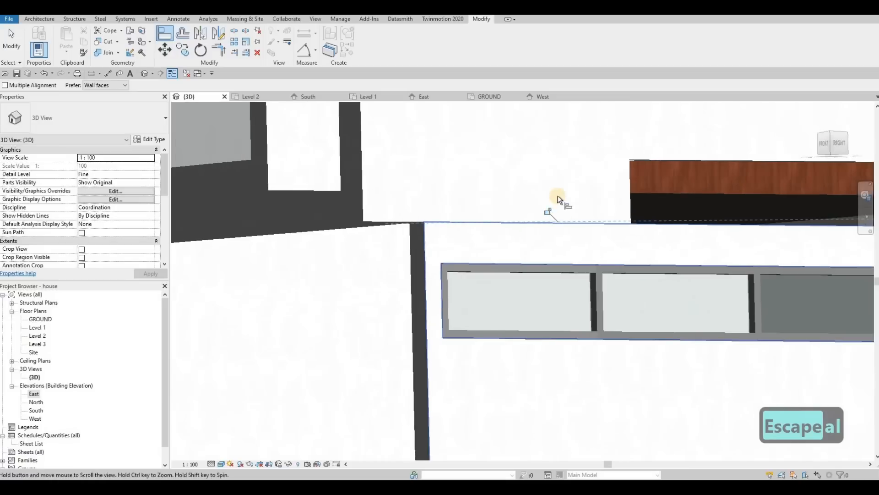
key("Escape")
key("Escape")
Step: Try to align the exposed floor edge with the bottom of the upper exterior wall, and undo the alignment
left_click(631, 202)
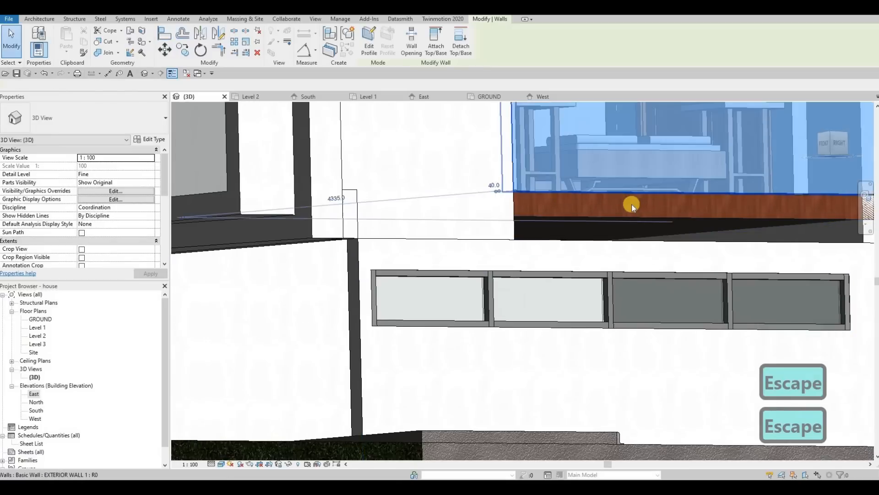
key("Escape")
scroll(590, 261, "up", 2)
middle_click_drag(591, 265, 601, 307)
key("Escape")
key("a")
key("l")
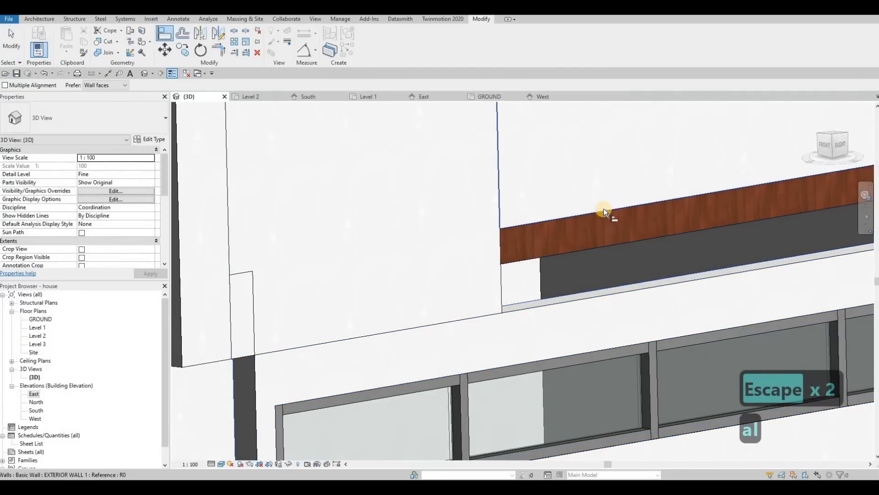
key("Tab")
key("Tab")
key("Tab")
key("Tab")
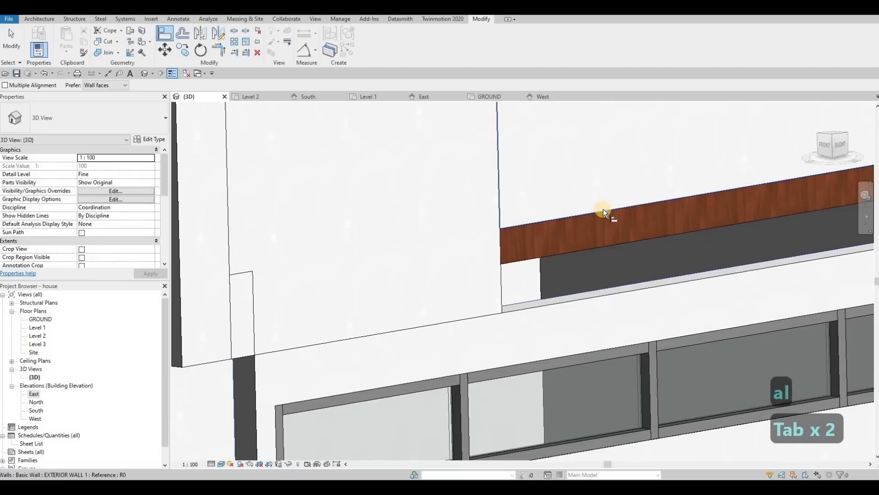
key("Tab")
middle_click_drag(596, 187, 656, 178, "shift")
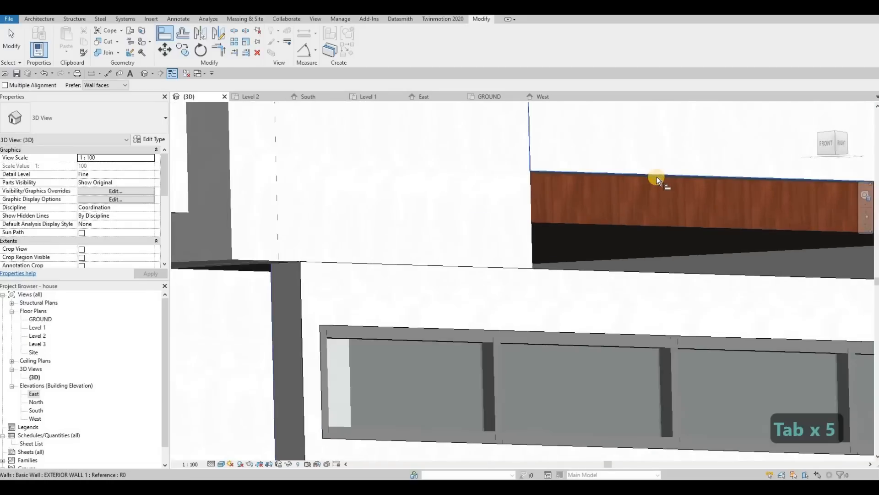
key("Tab")
key("Tab")
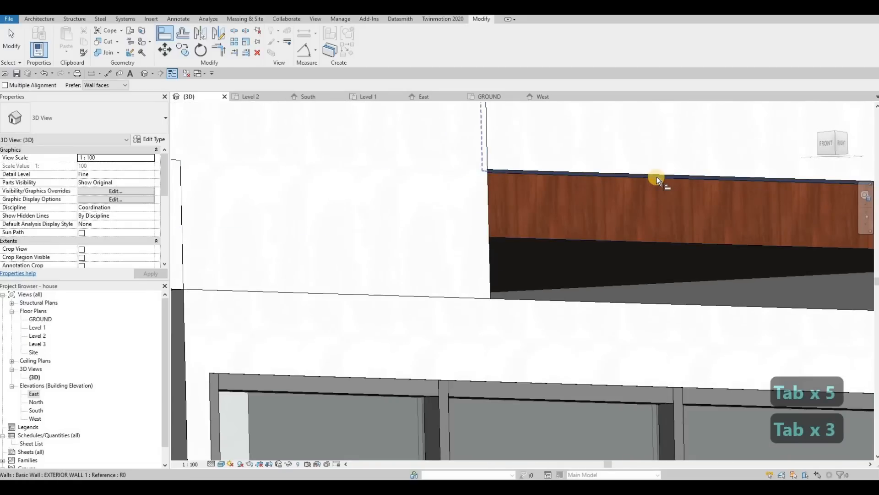
key("Tab")
key("Tab")
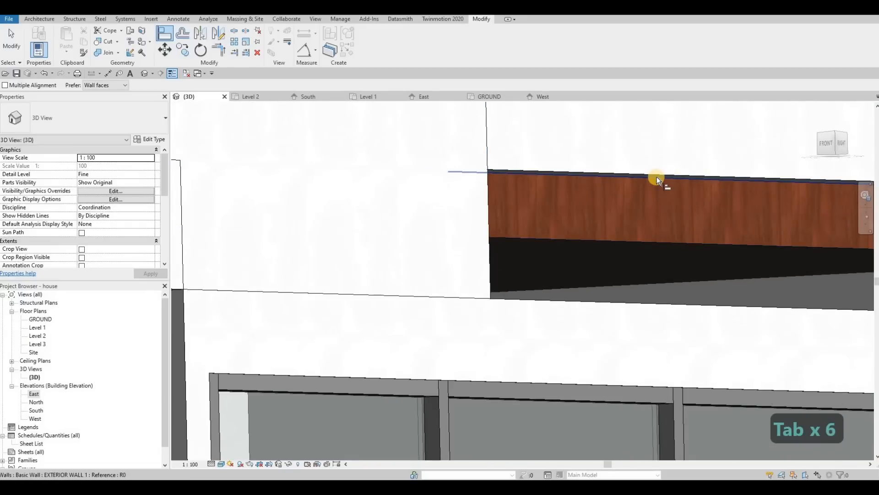
key("Tab")
key("Tab")
key("Tab")
key("Tab")
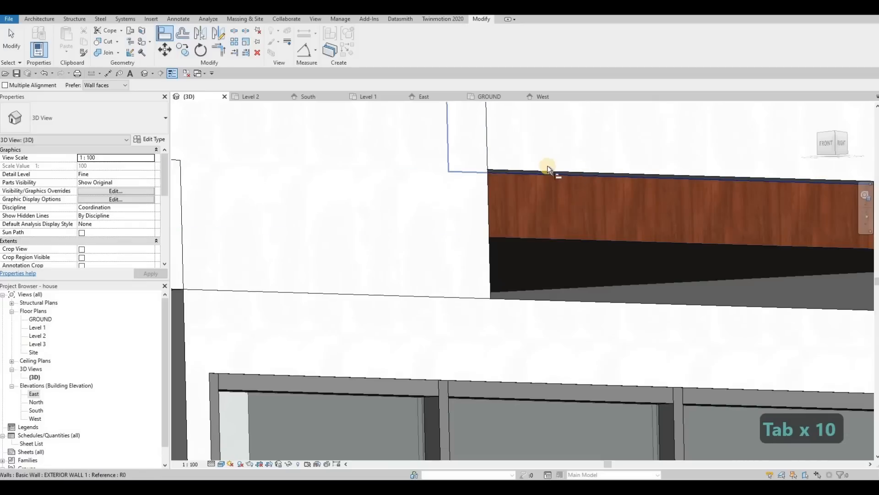
scroll(490, 174, "up", 3)
key("Tab")
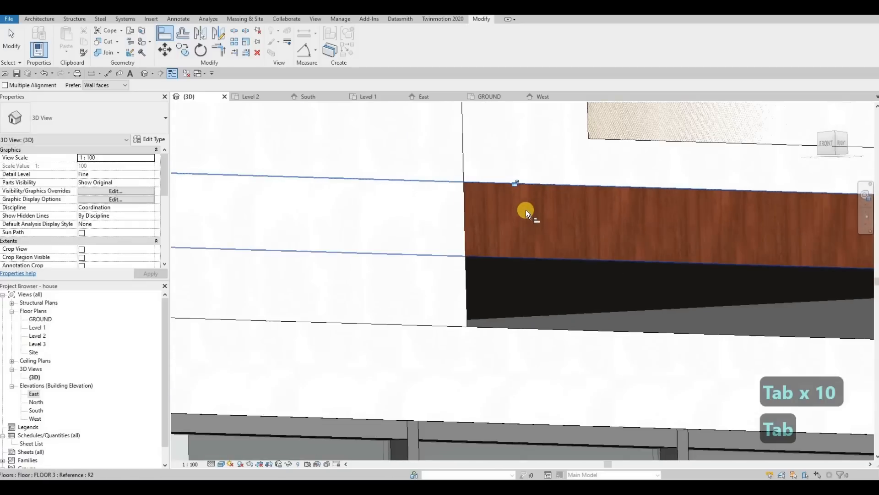
key("ctrl+z")
Step: Examine the lower edge of the upper exterior wall in the 3D view and the west elevation
middle_click_drag(599, 347, 587, 306, "shift")
scroll(593, 317, "down", 2)
scroll(463, 309, "down", 2)
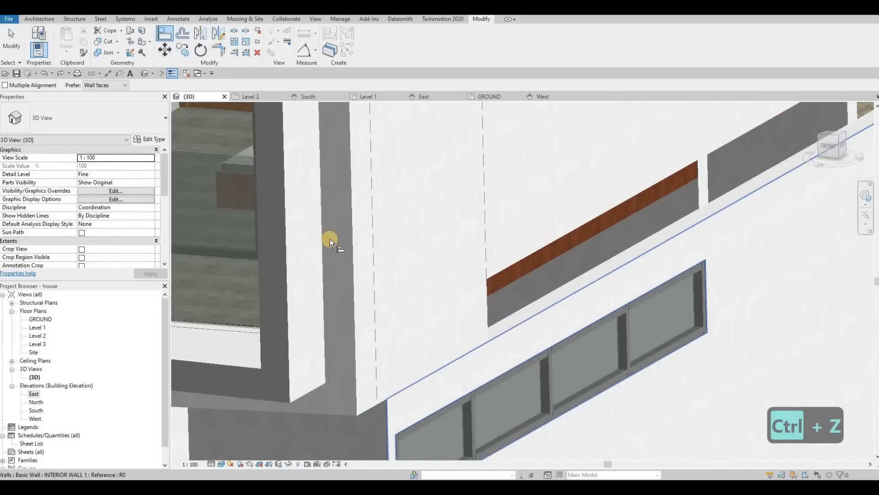
left_click(543, 97)
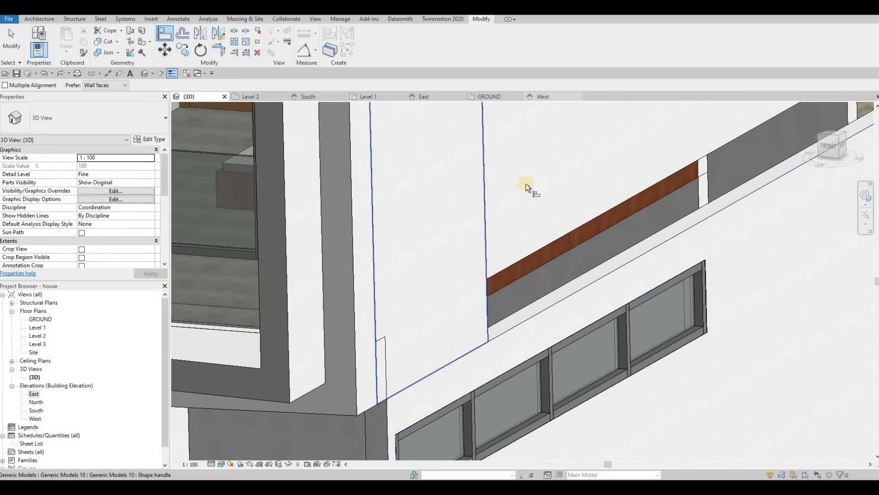
scroll(544, 263, "down", 2)
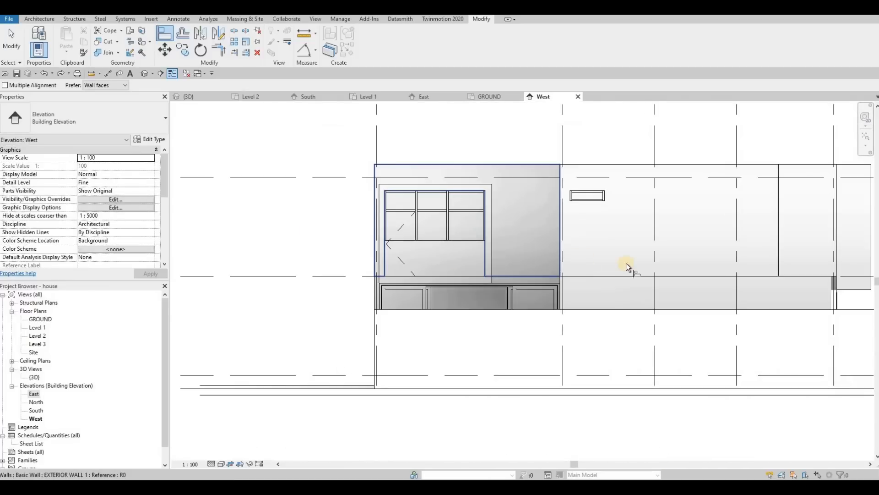
middle_click_drag(628, 265, 585, 270)
key("Escape")
key("Escape")
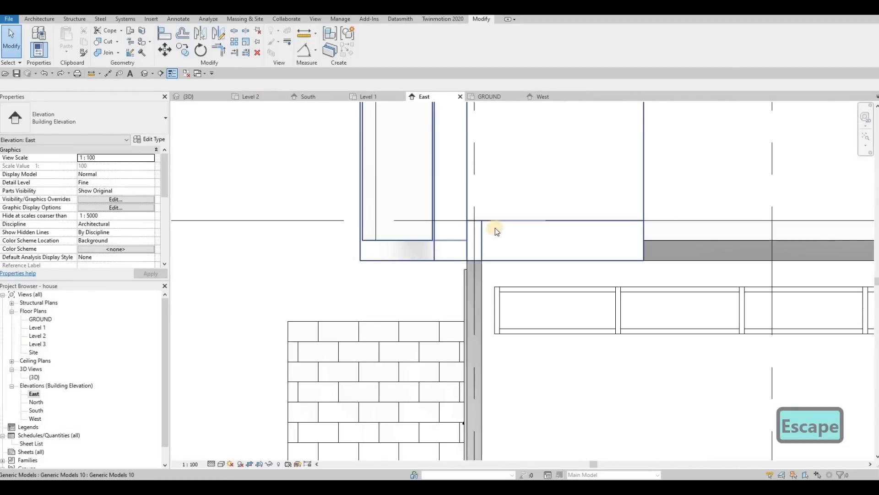
Step: In the east elevation, extend the upper exterior wall's base down to the underside of the side panel, giving a base offset of -400
key("Escape")
middle_click_drag(595, 219, 416, 219)
key("Escape")
left_click(545, 219)
key("Escape")
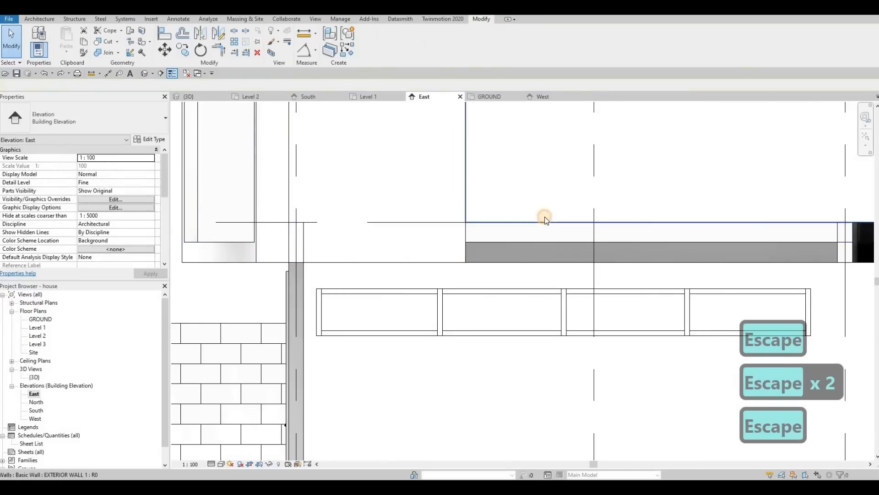
left_click(631, 221)
middle_click_drag(582, 262, 497, 262)
scroll(497, 262, "down", 3)
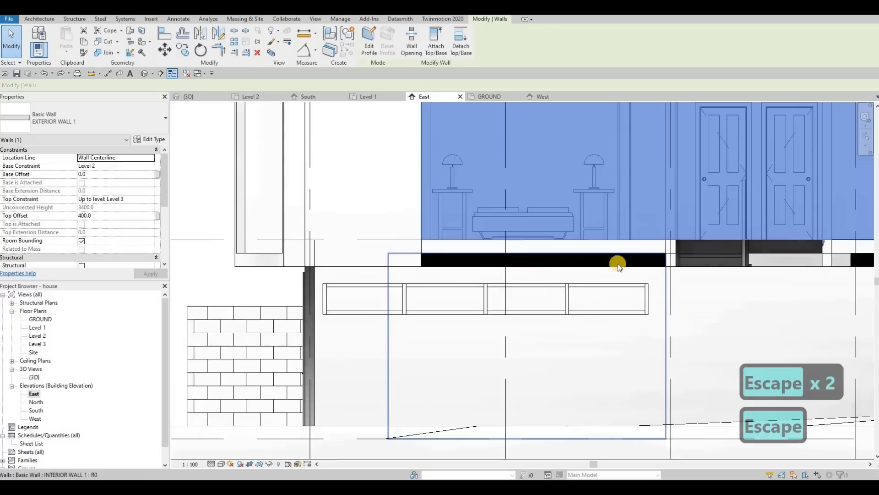
middle_click_drag(619, 263, 458, 262)
scroll(642, 252, "down", 1)
scroll(653, 249, "up", 5)
left_click_drag(652, 247, 653, 276)
scroll(534, 286, "down", 5)
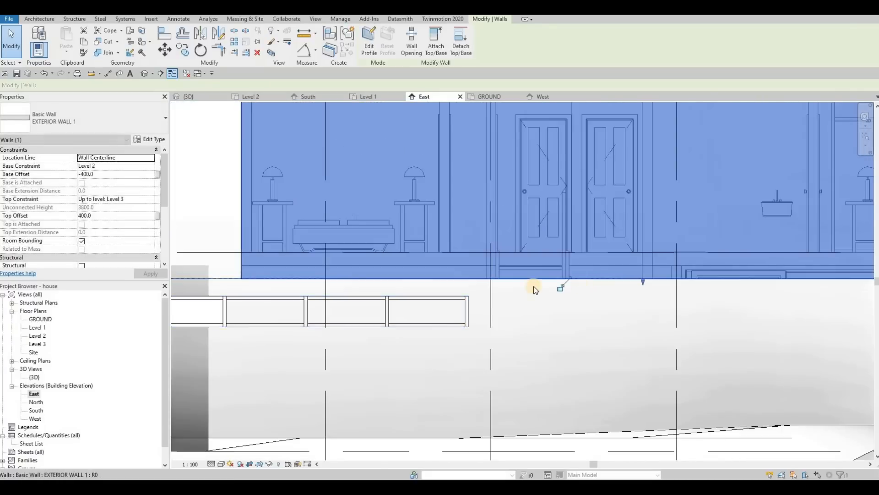
key("Escape")
Step: Inspect the whole house in 3D from the side, rear and front, including the joints around the balconies and the carport's back wall
key("ctrl+Tab")
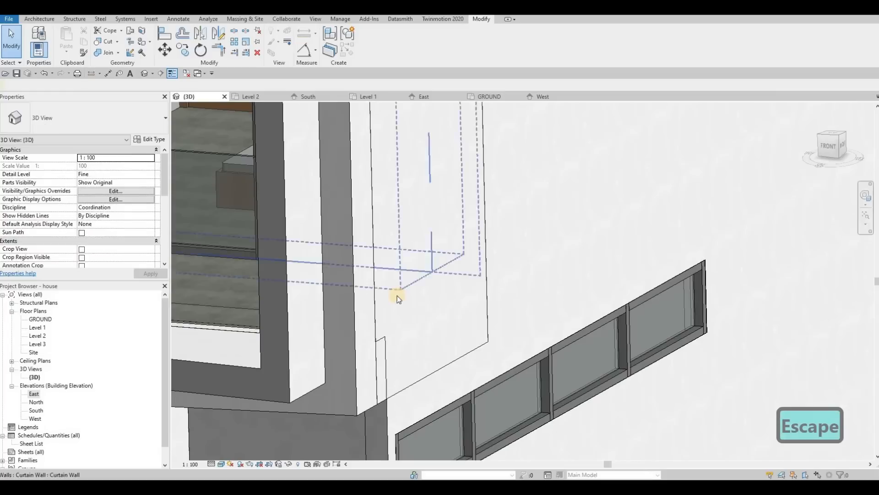
middle_click_drag(397, 296, 463, 249, "shift")
left_click(414, 305)
key("Escape")
key("Escape")
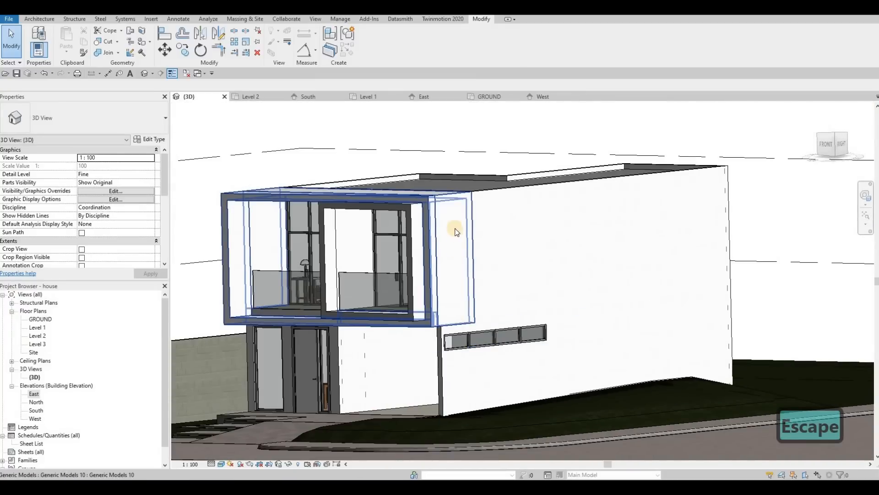
middle_click_drag(479, 366, 240, 246, "shift")
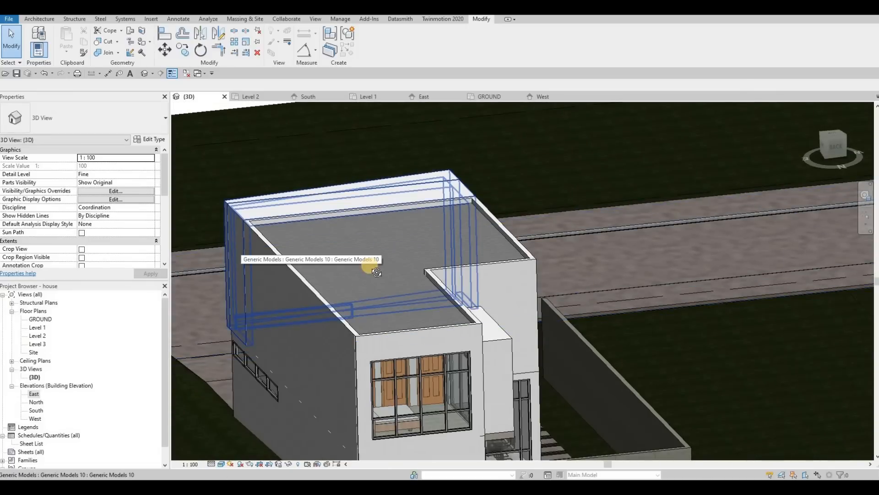
mouse_move(537, 270)
middle_mouse_down("shift")
mouse_move(545, 271)
mouse_move(521, 268)
middle_mouse_up("shift")
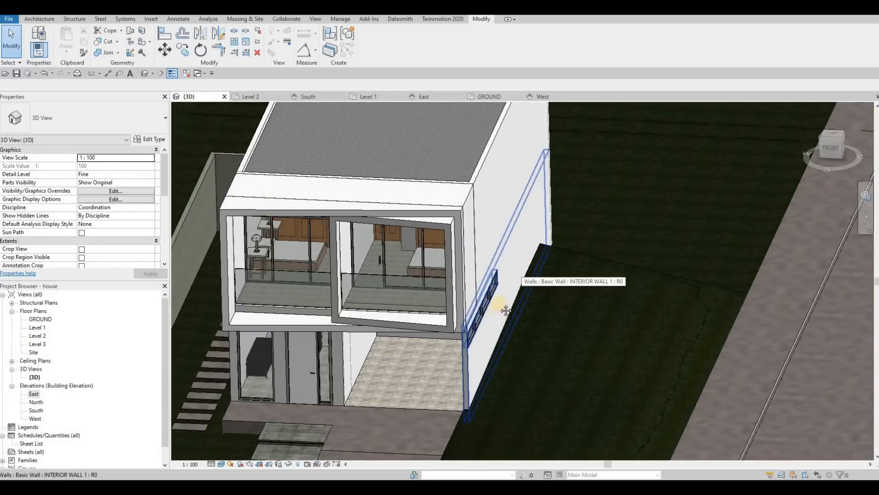
middle_click_drag(506, 286, 441, 299, "shift")
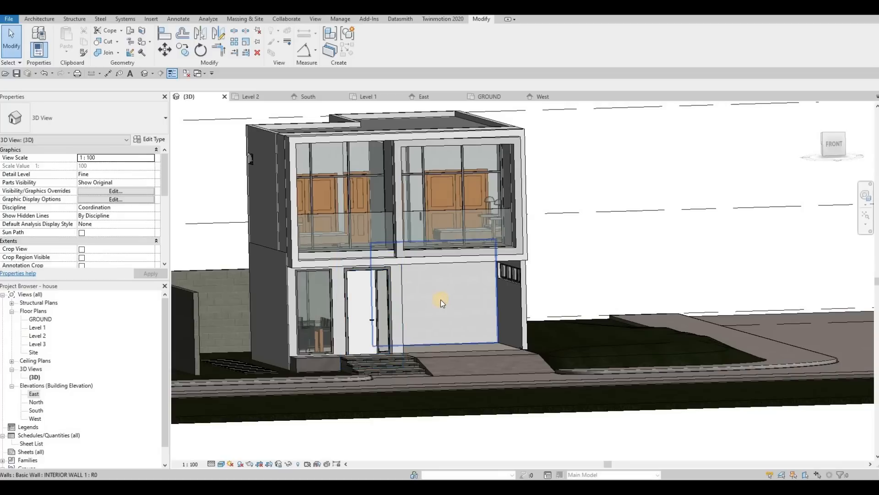
left_click(437, 300)
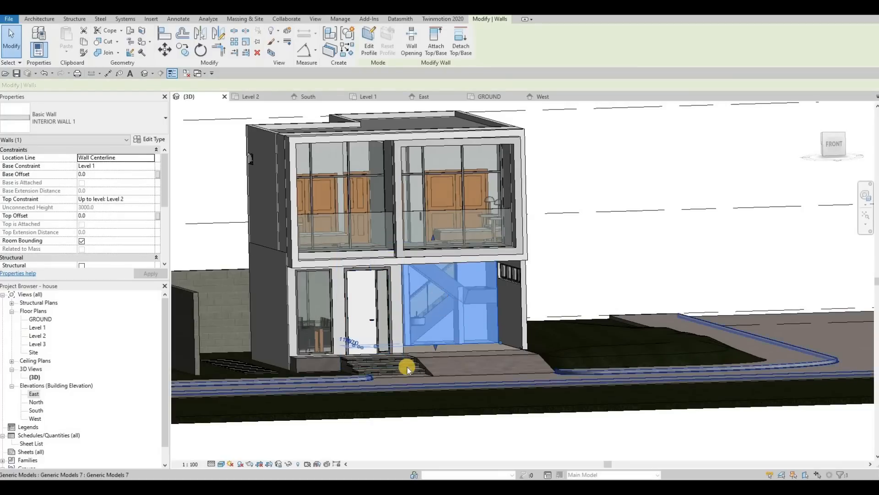
key("Escape")
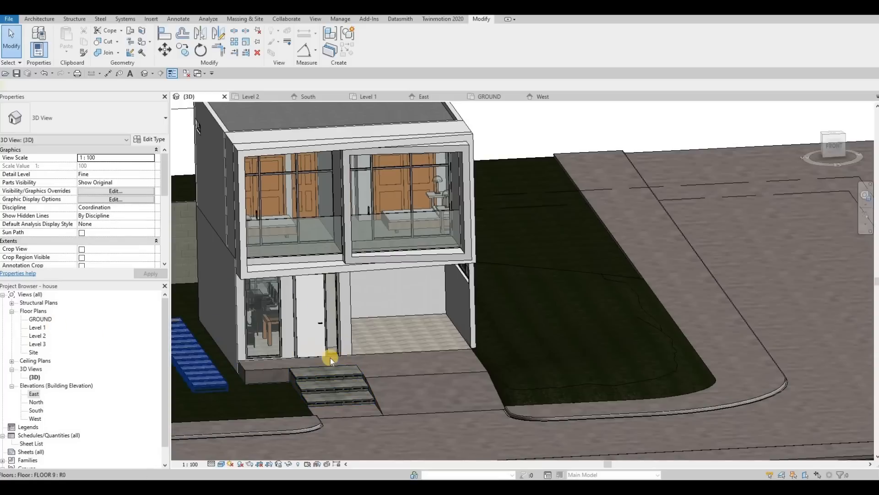
middle_click_drag(435, 316, 389, 319, "shift")
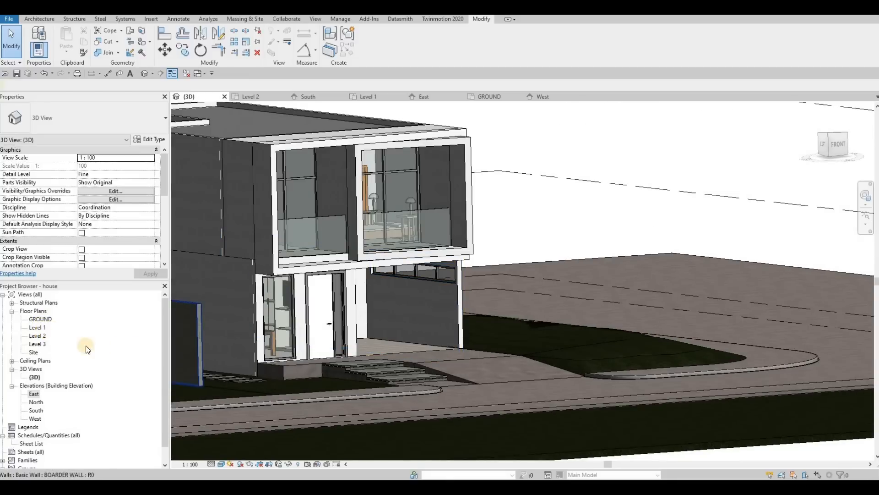
Step: From the south elevation, start an in-place component in the Generic Models category with the default name
double_click(36, 410)
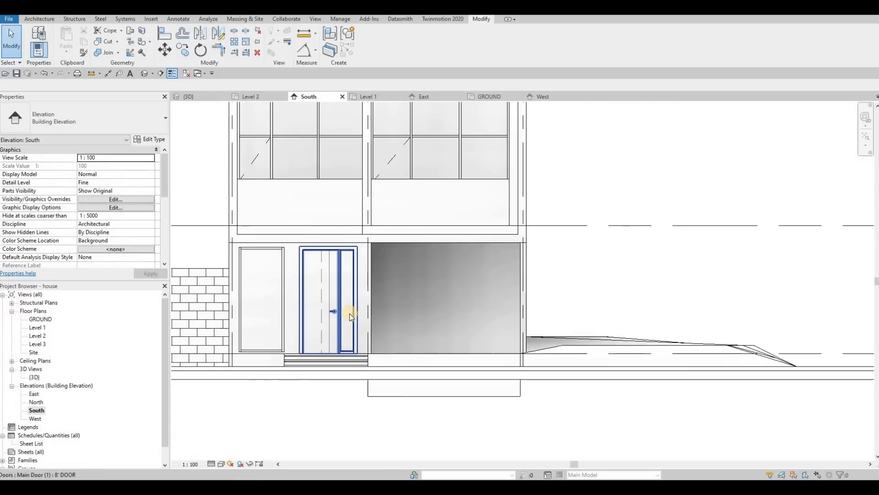
left_click(32, 20)
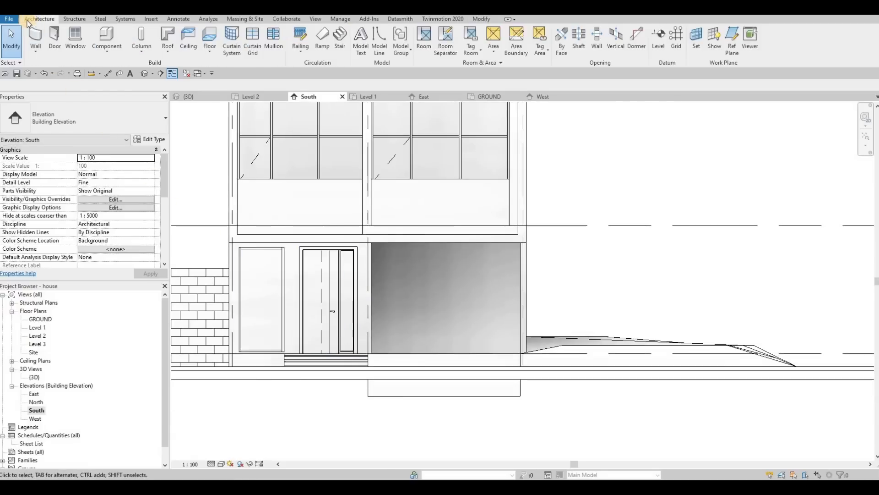
left_click(103, 54)
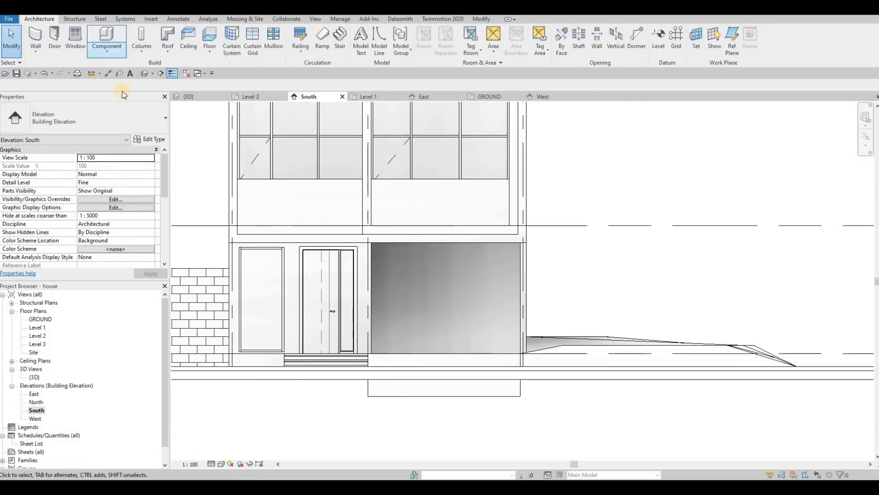
left_click(121, 89)
scroll(550, 197, "down", 4)
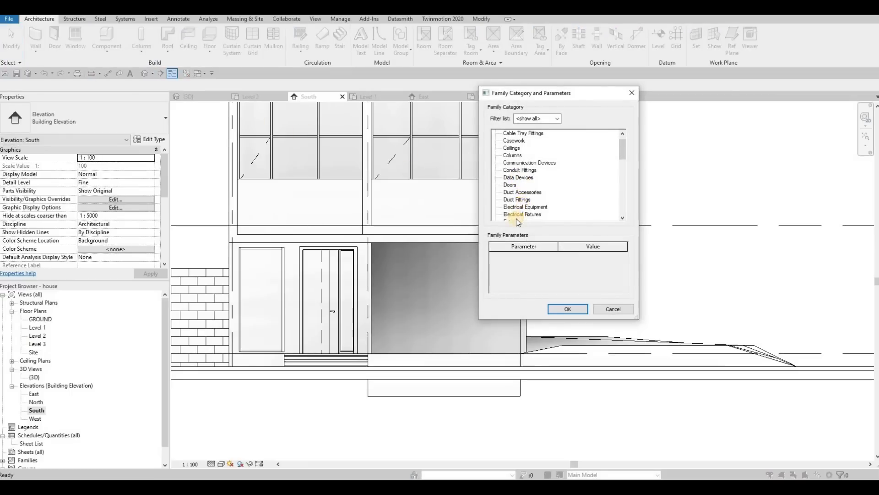
left_click(521, 214)
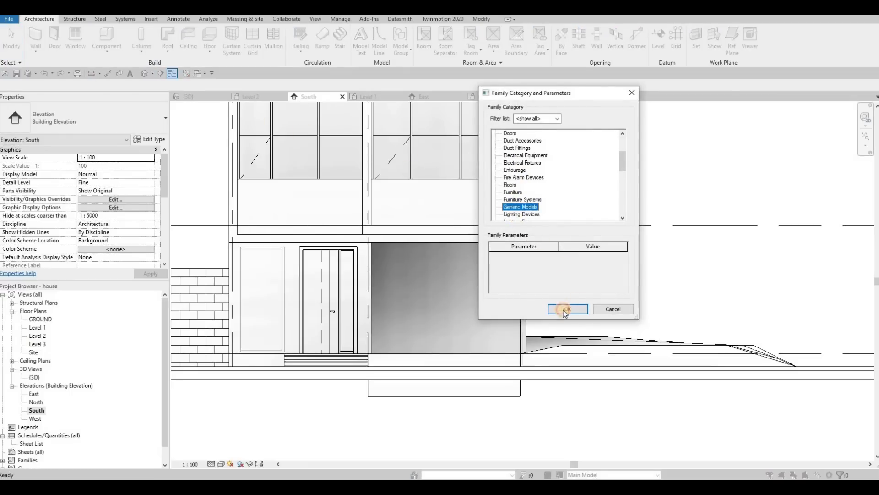
left_click(568, 308)
left_click(440, 261)
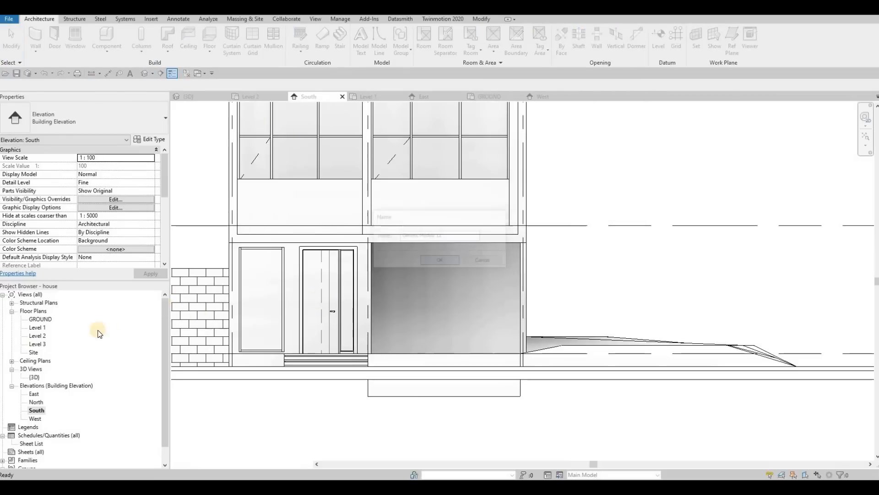
Step: On the Level 1 plan, start an extrusion on the Level 1 work plane and sketch a rectangle about 3500 by 81 mm along the carport's back wall
double_click(63, 330)
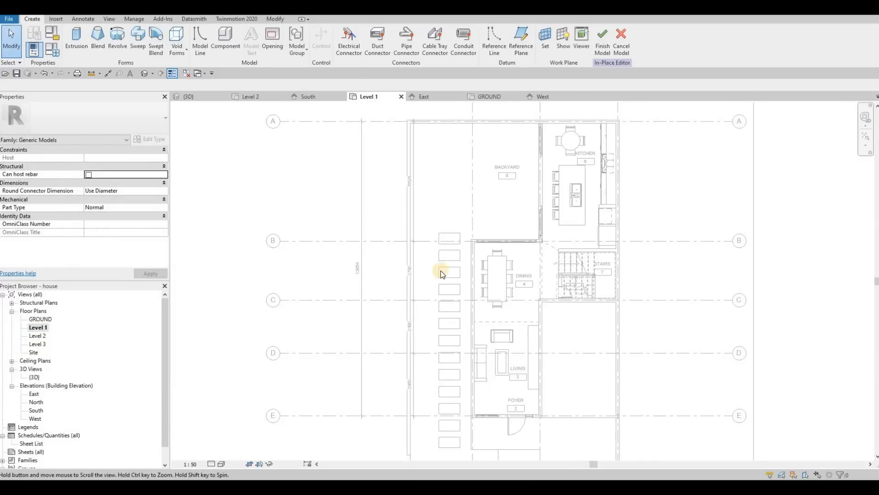
scroll(458, 265, "up", 2)
scroll(481, 262, "up", 4)
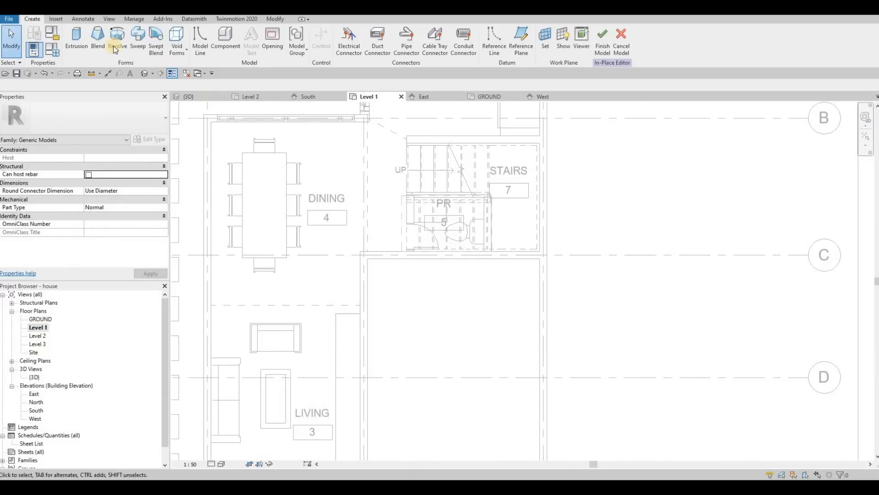
left_click(77, 45)
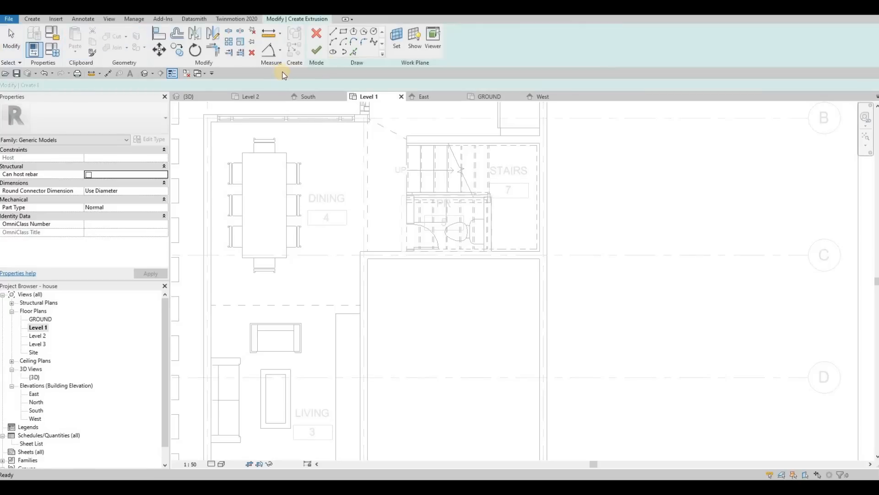
left_click(342, 33)
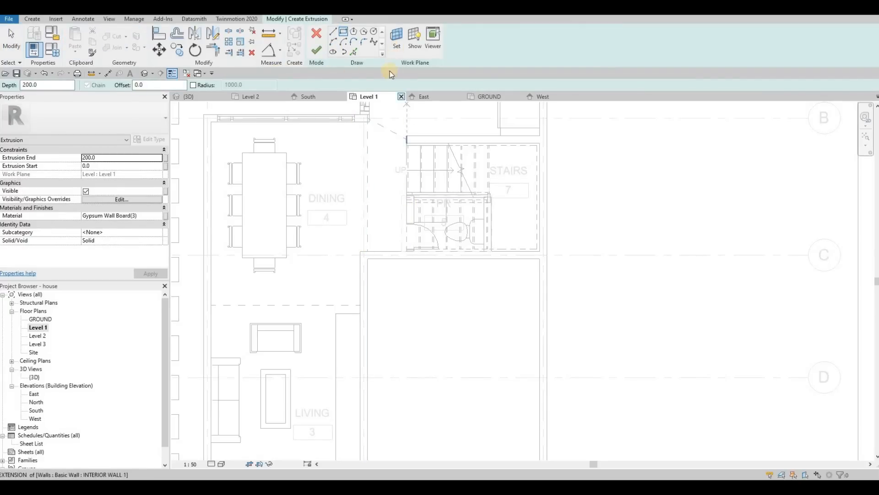
left_click(397, 37)
key("Return")
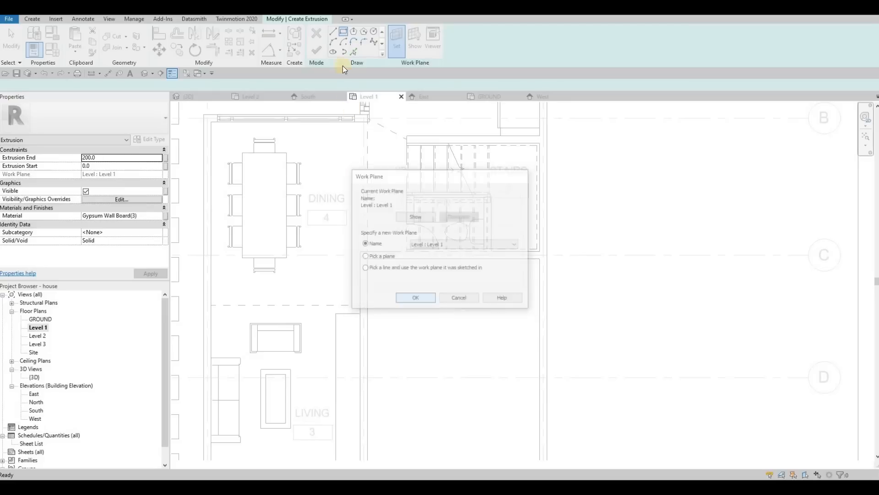
scroll(383, 262, "up", 2)
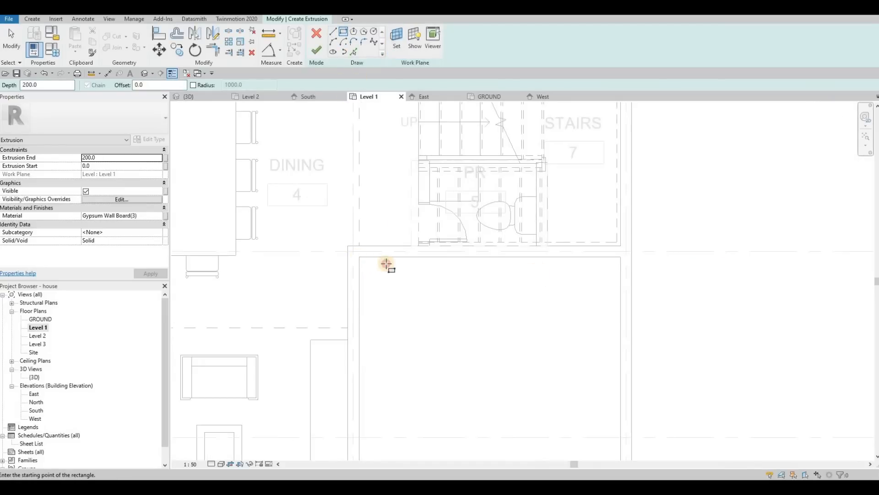
left_click(360, 258)
left_click(618, 262)
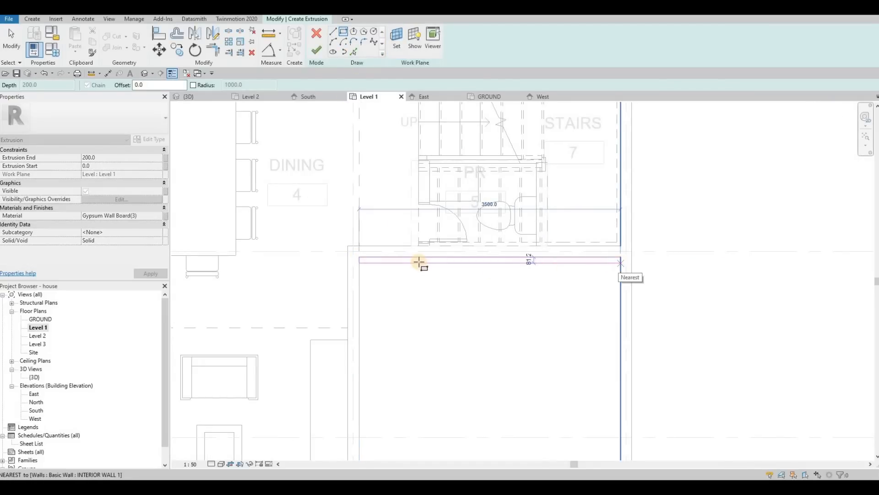
Step: Set the sketched rectangle's thickness to 5 mm and finish the extrusion sketch
key("Escape")
scroll(369, 259, "up", 3)
middle_click_drag(376, 248, 360, 214)
scroll(362, 217, "down", 1)
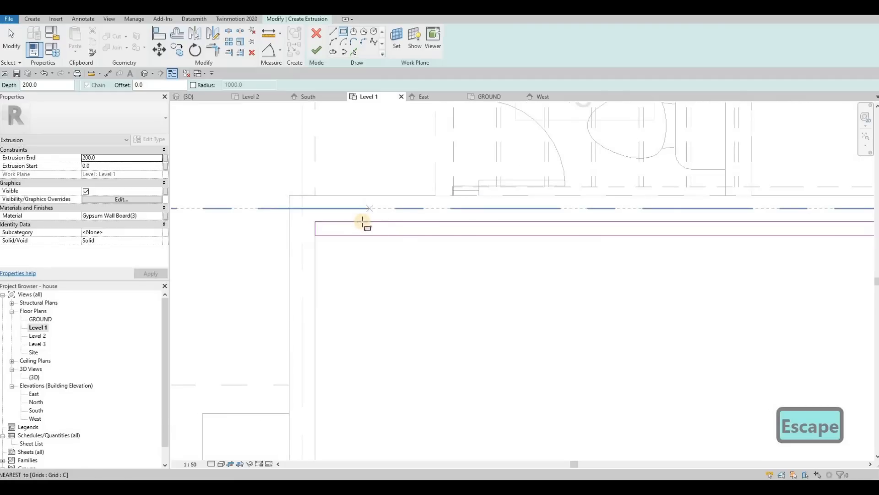
key("Escape")
scroll(681, 226, "down", 1)
left_click(733, 225)
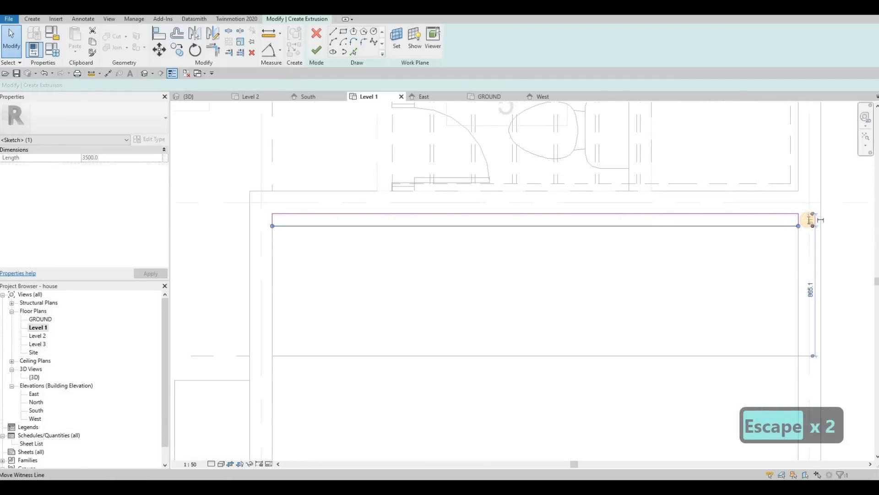
type("5")
key("Return")
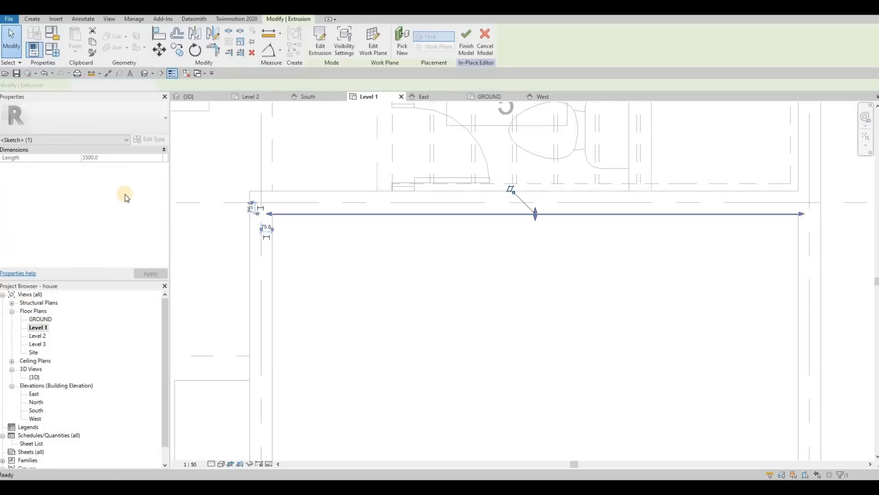
Step: Give the thin panel the Glulam 28c material from the AEC wood library and extend its extrusion to 2600 mm in the south elevation
left_click(154, 218)
left_click(158, 217)
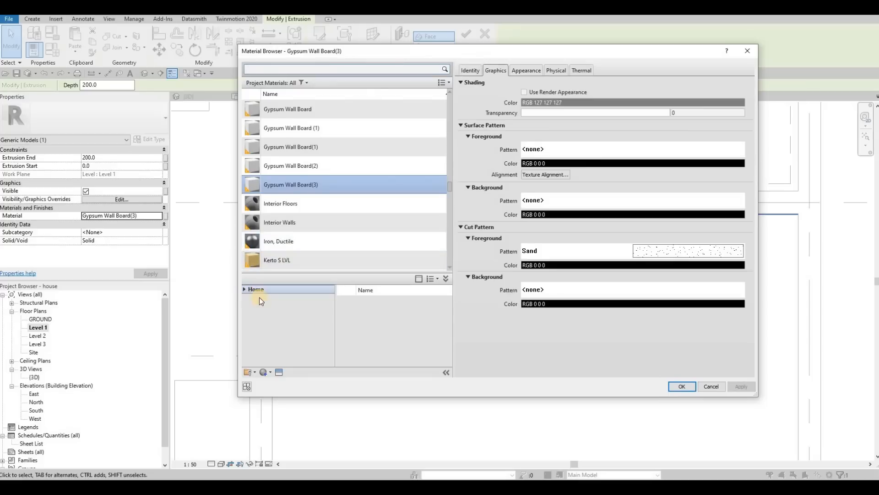
left_click(248, 306)
scroll(275, 341, "down", 3)
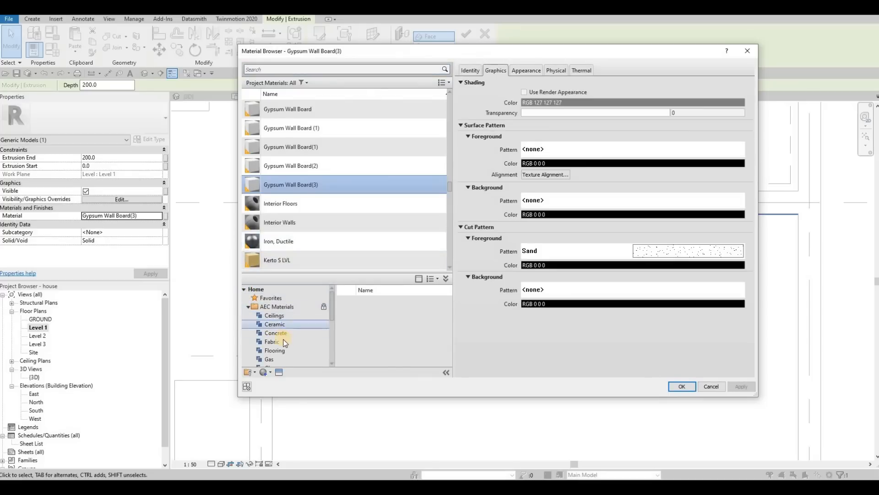
scroll(275, 352, "down", 2)
left_click(272, 359)
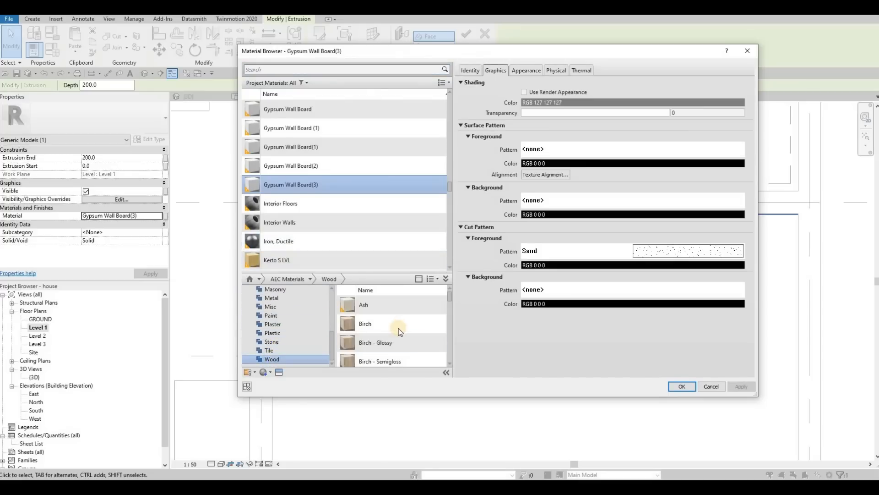
left_click(431, 323)
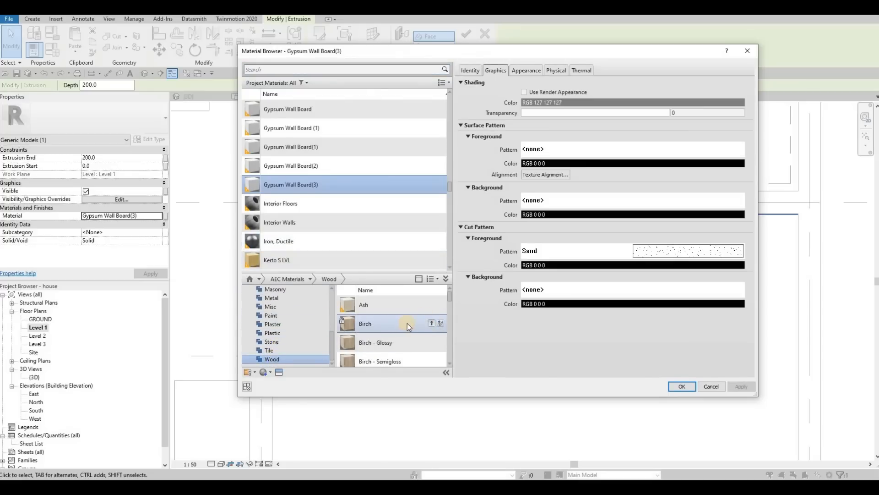
key("Escape")
scroll(416, 332, "down", 3)
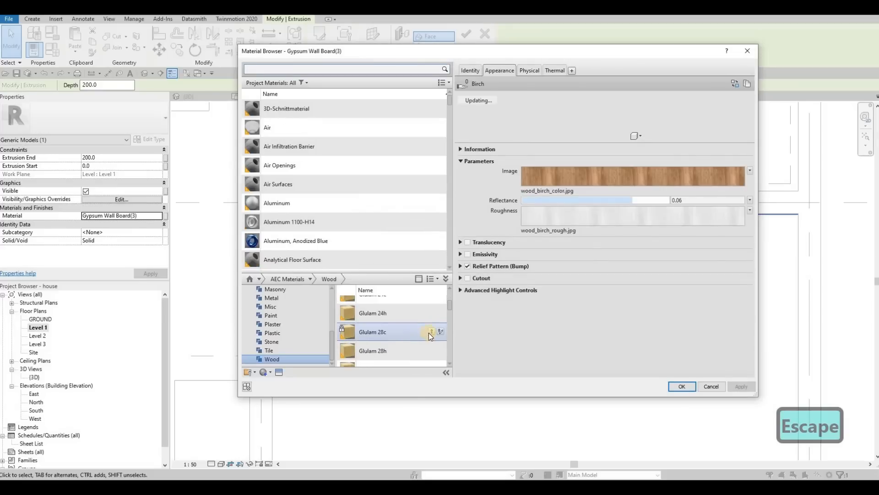
left_click(431, 331)
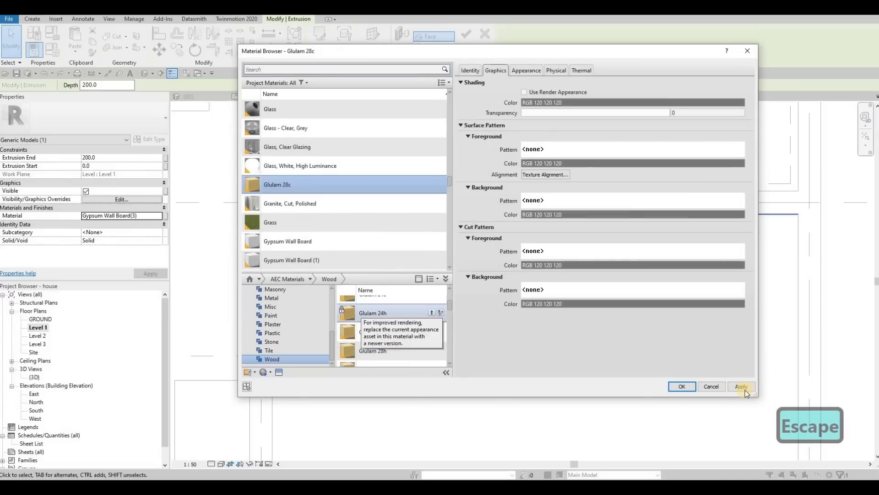
left_click(681, 387)
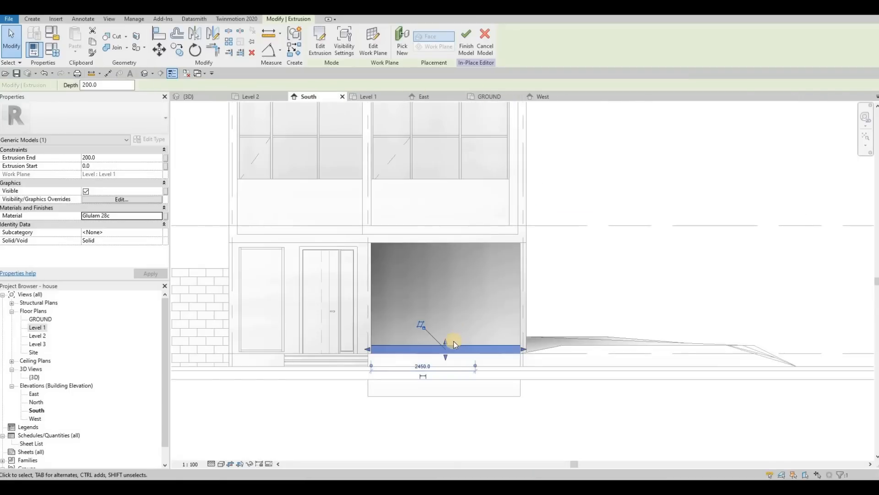
left_click_drag(465, 260, 517, 277)
scroll(517, 277, "up", 3)
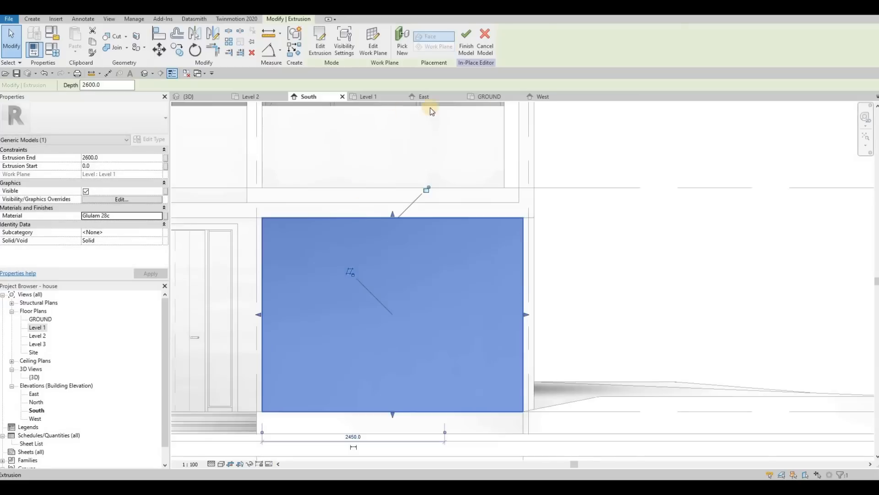
Step: On the Level 1 plan, create an extrusion from a 15 by 25 mm rectangle against the panel's front face near its left end
left_click(366, 97)
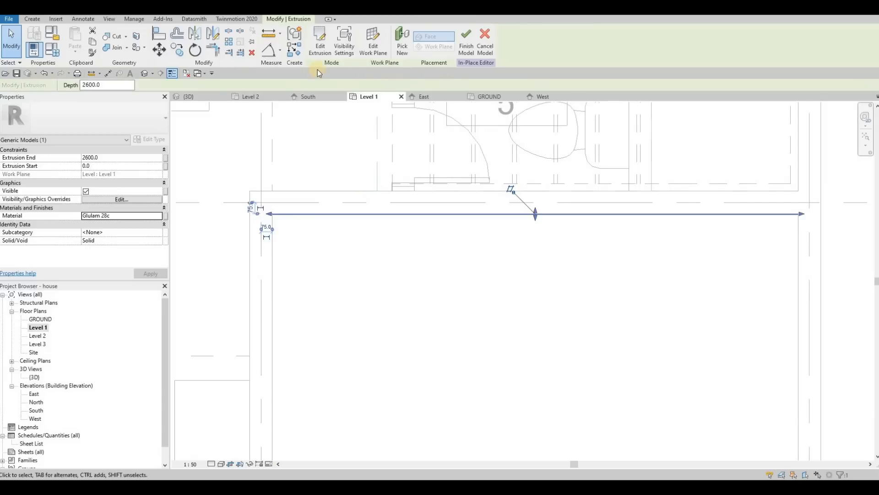
key("Escape")
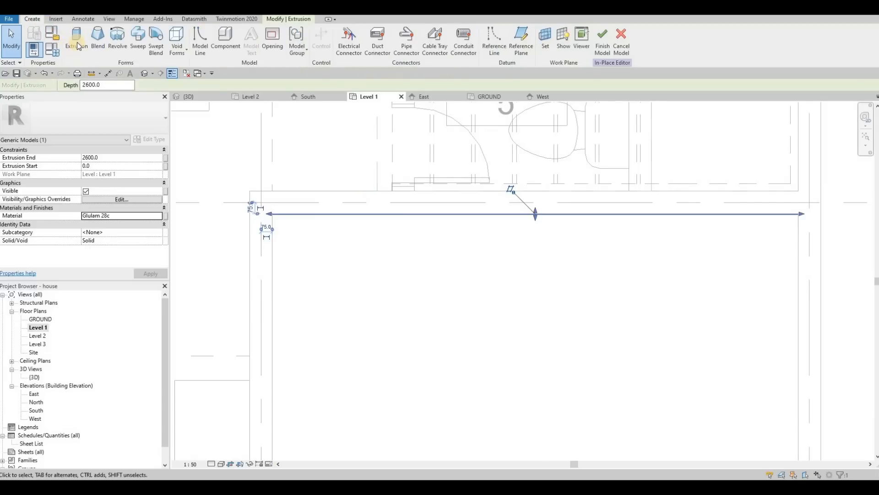
left_click(67, 43)
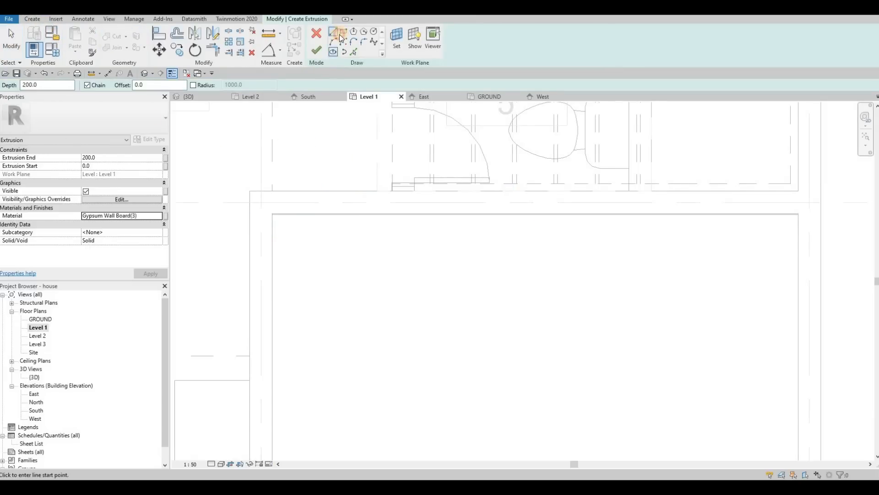
left_click(342, 33)
scroll(261, 231, "up", 2)
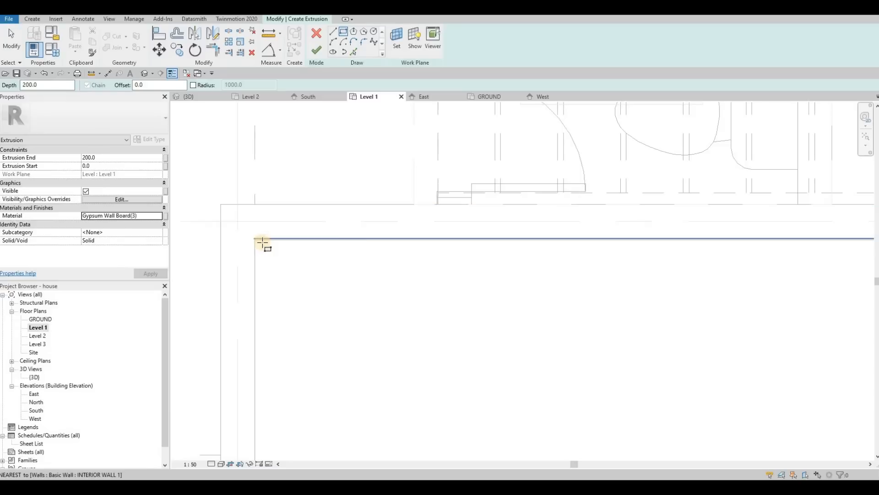
scroll(268, 250, "up", 2)
left_click(273, 255)
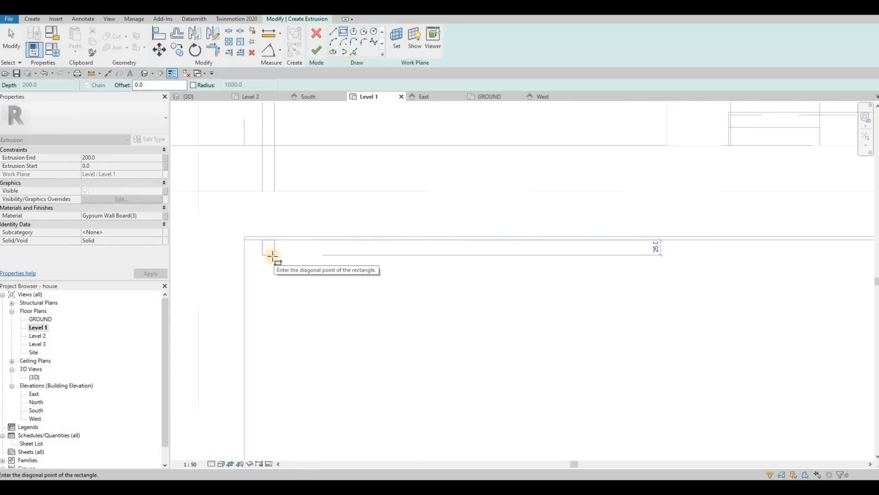
left_click(294, 238)
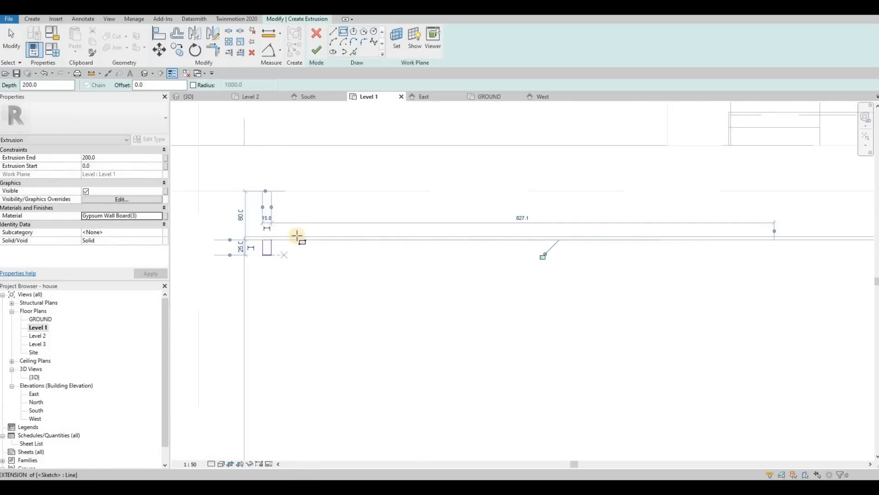
left_click(320, 51)
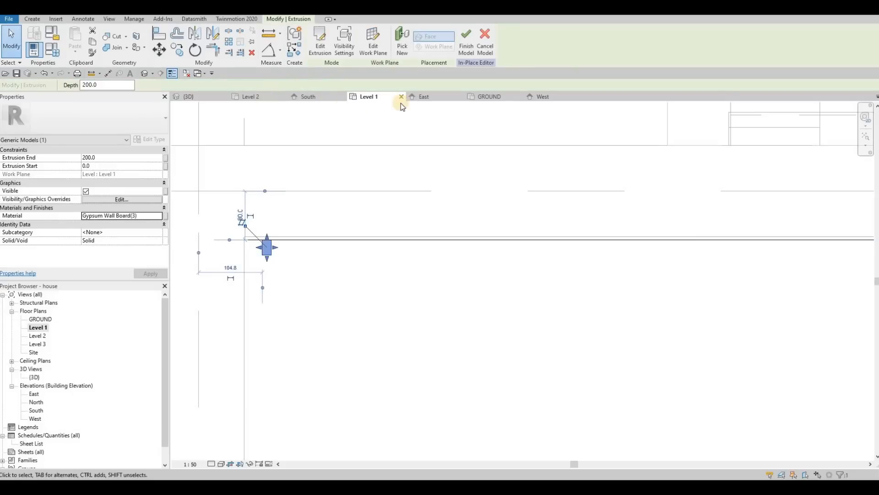
Step: In the south elevation, extend the small slat's extrusion to 2600 mm and nudge the slat right, away from the panel's left edge
left_click(308, 96)
left_click_drag(265, 393, 274, 221)
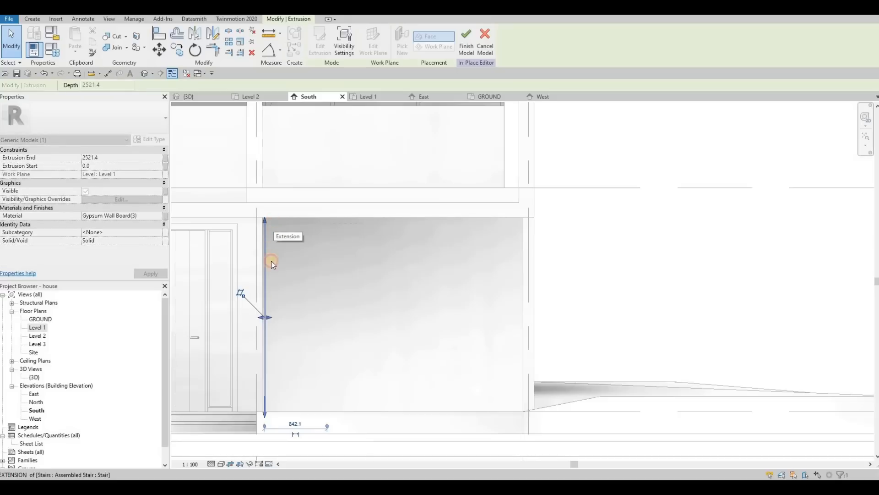
scroll(281, 281, "up", 3)
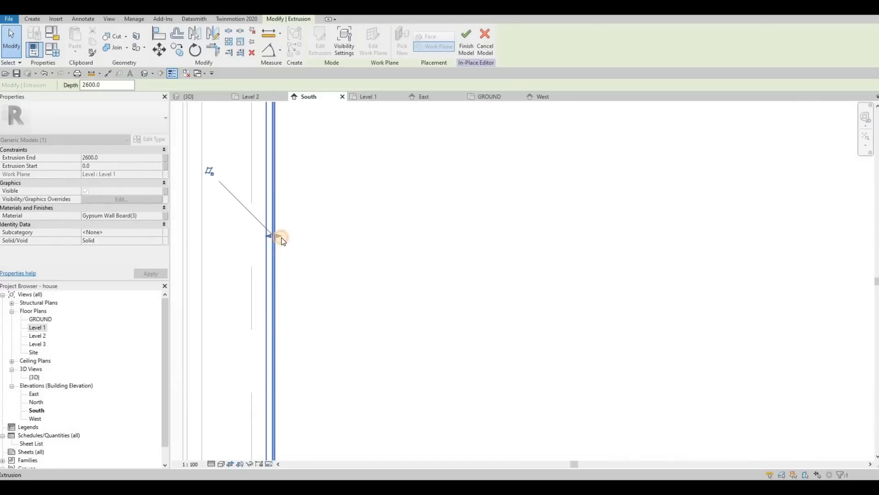
scroll(284, 247, "up", 2)
scroll(306, 282, "down", 1)
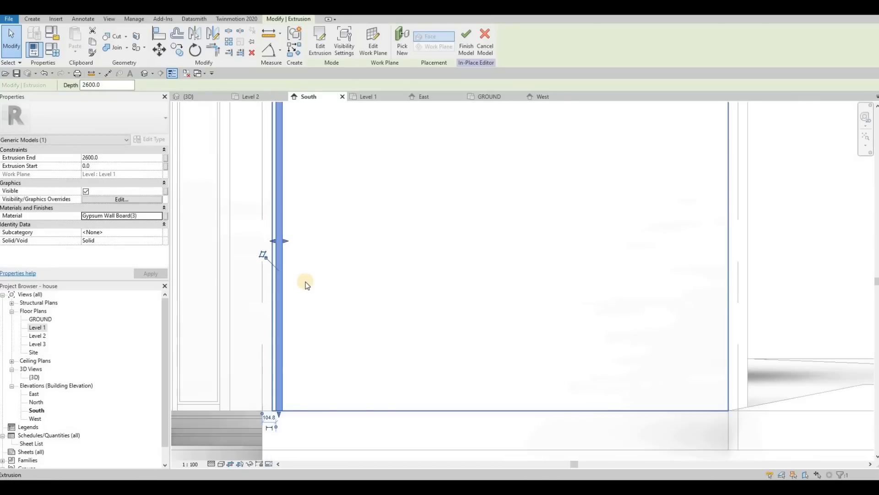
scroll(306, 276, "down", 1)
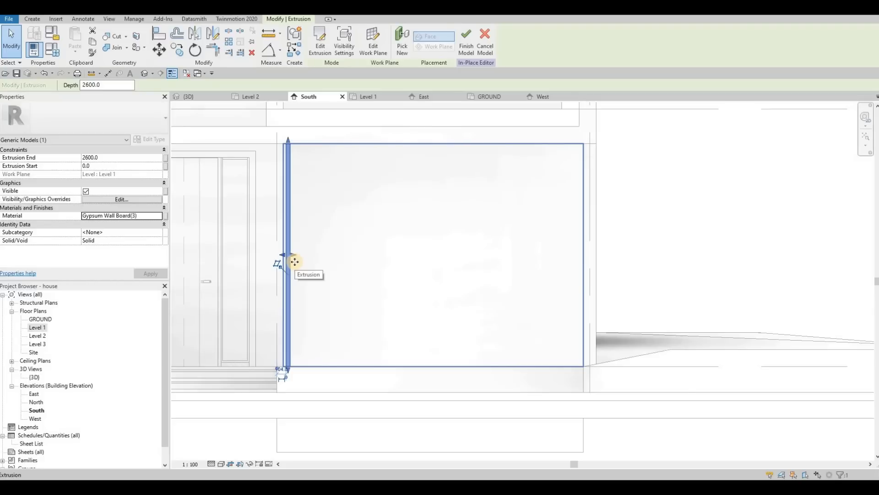
key("Right")
key("Right")
key("Escape")
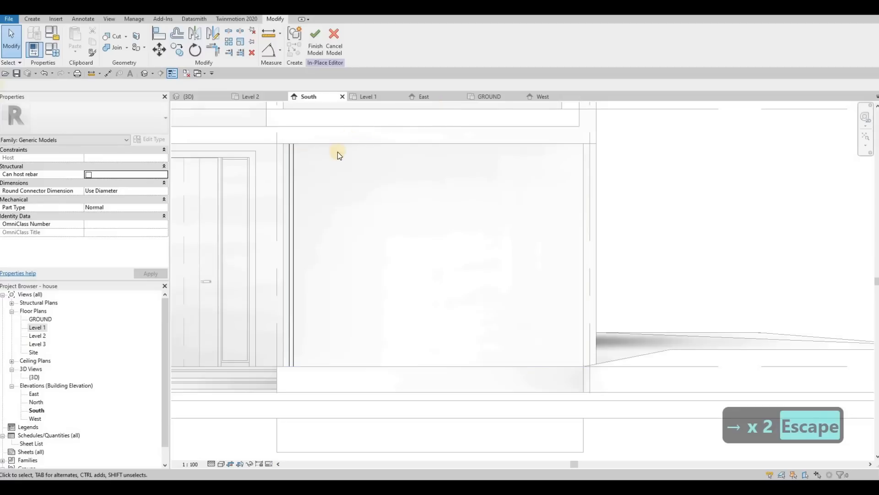
Step: Array the slat linearly as a group of 20 across the carport's back wall, placing the last one near the right end
left_click(292, 160)
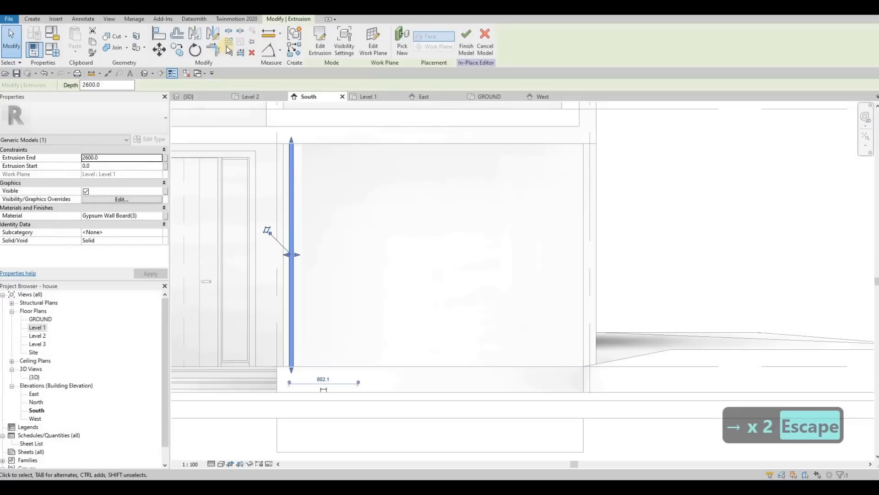
left_click(229, 43)
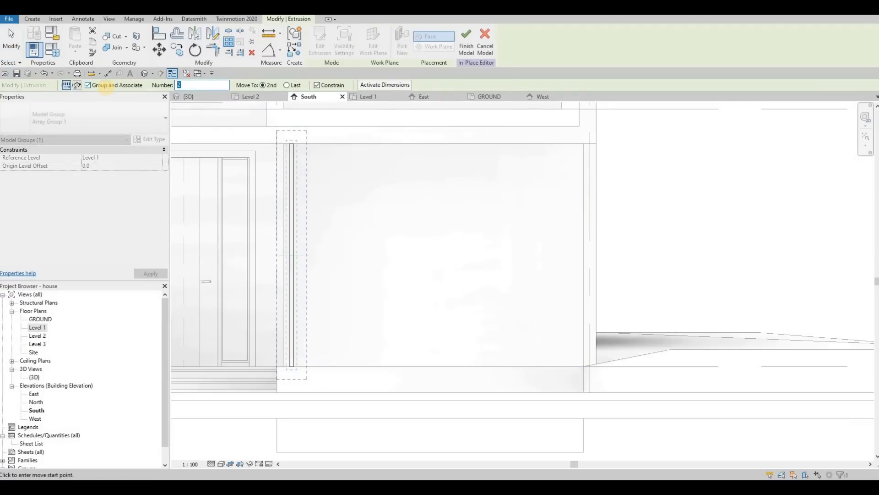
type("20")
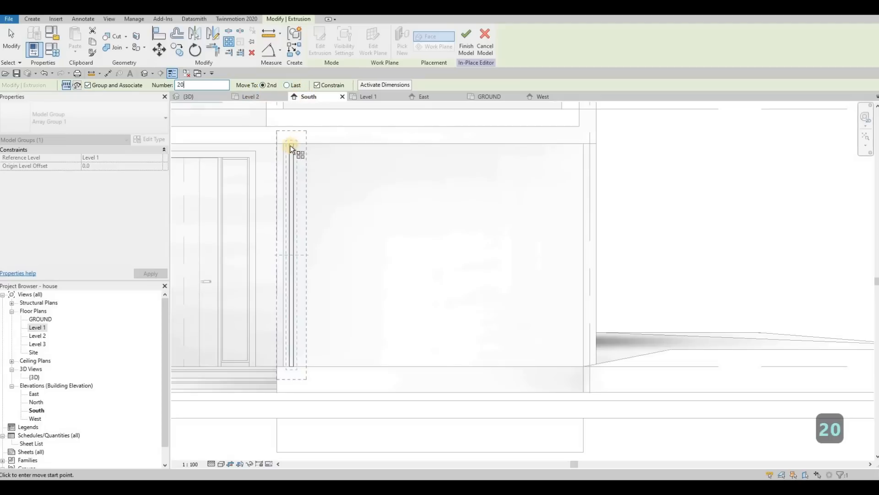
left_click(287, 85)
left_click(293, 143)
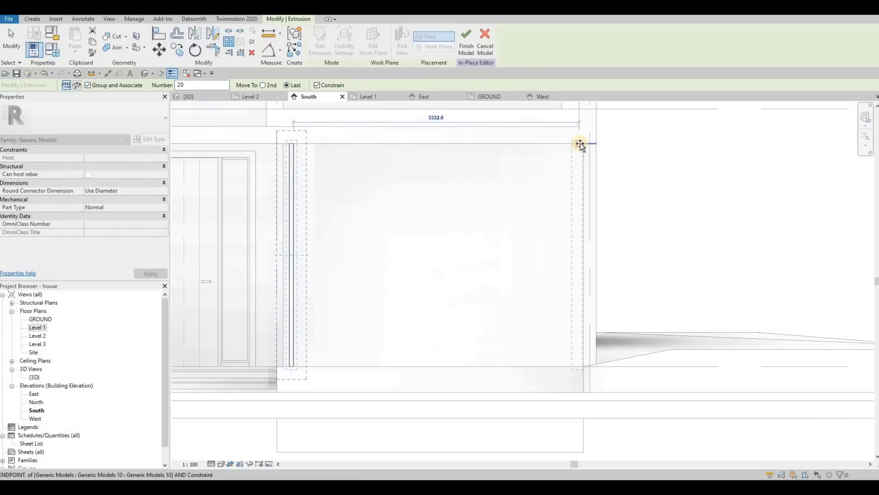
left_click(578, 145)
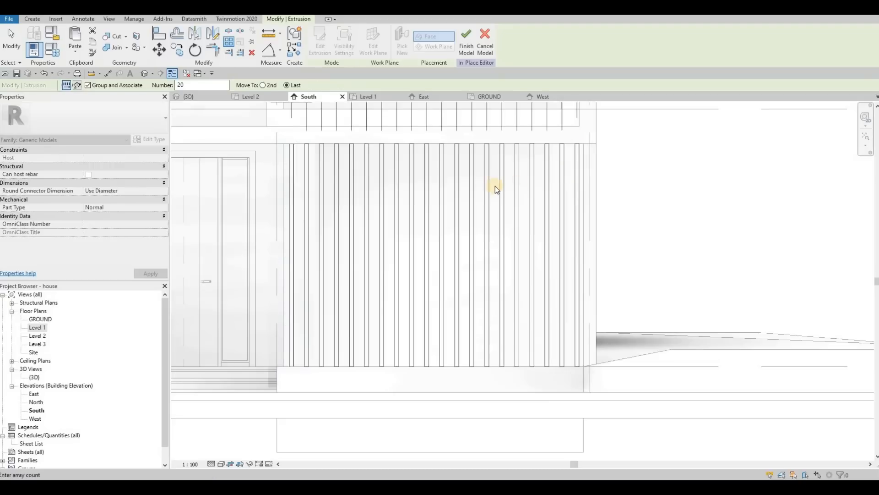
scroll(527, 210, "down", 2)
scroll(564, 214, "up", 4)
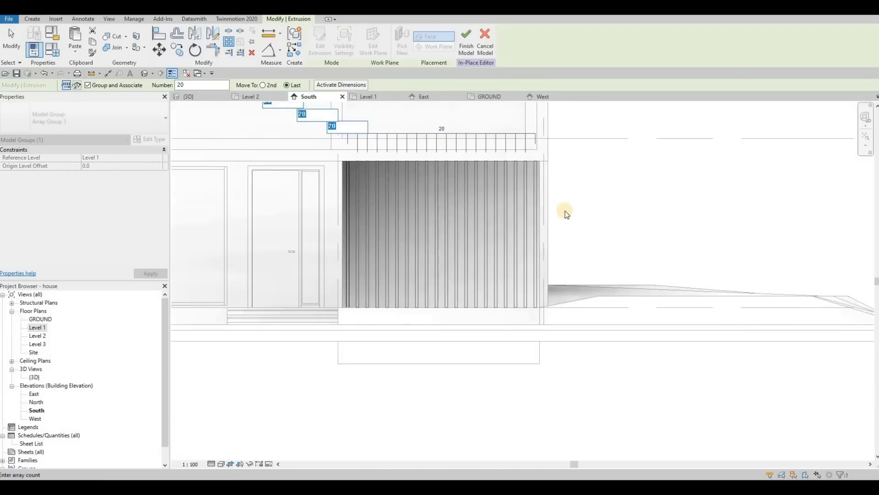
key("Escape")
left_click(474, 275)
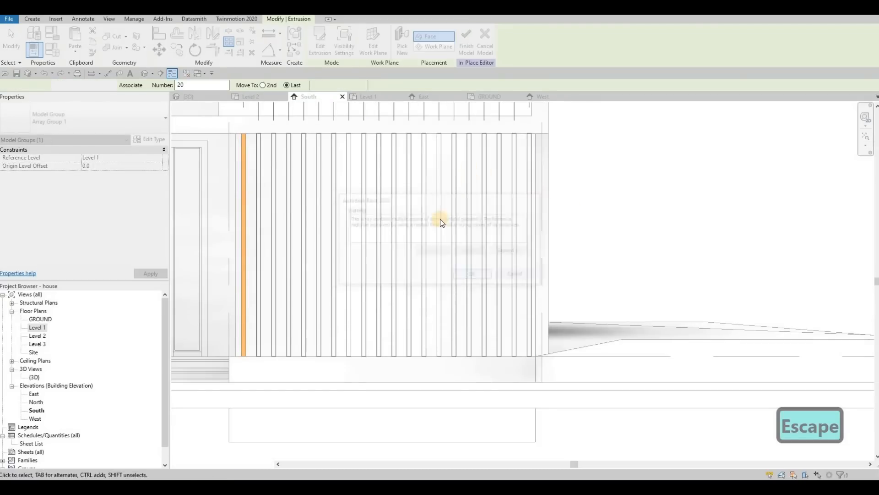
left_click(9, 29)
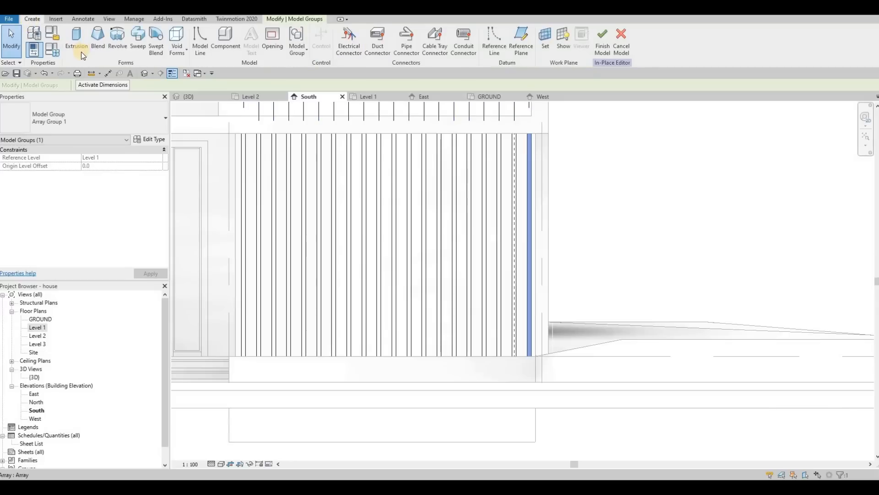
Step: Start an extrusion on a picked face in the south elevation and sketch a 2600 mm high rectangle around the slatted panel
left_click(81, 53)
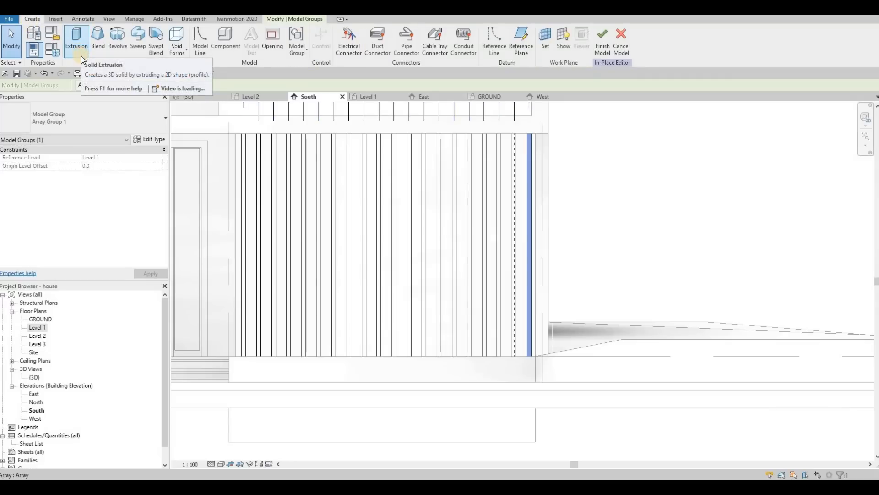
left_click(361, 255)
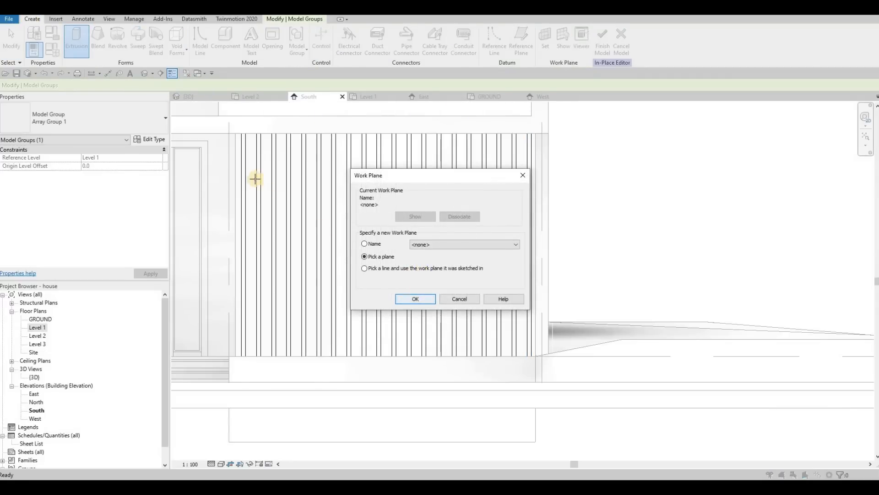
key("Return")
left_click(292, 147)
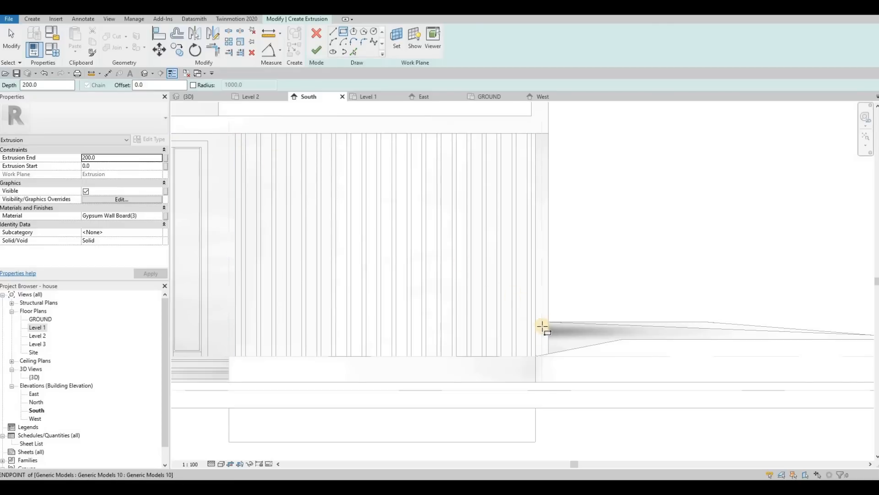
scroll(542, 328, "up", 2)
left_click(535, 368)
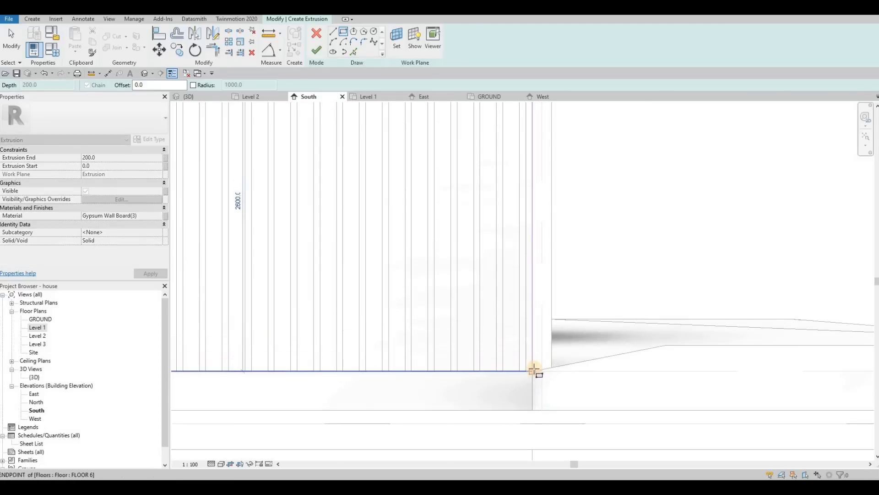
Step: Sketch a second rectangle offset 5 mm inside the first, tracing the slatted panel's outline in the south elevation to form a thin frame
left_click(89, 84)
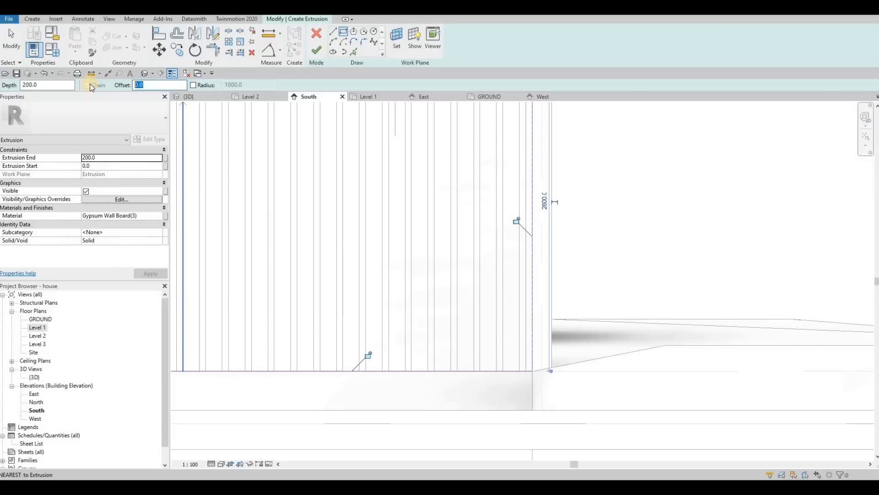
type("5")
key("Return")
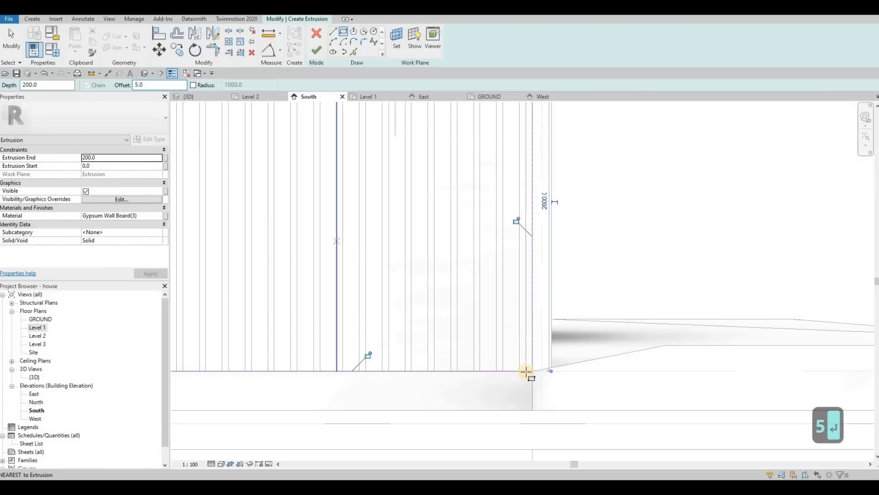
left_click(532, 370)
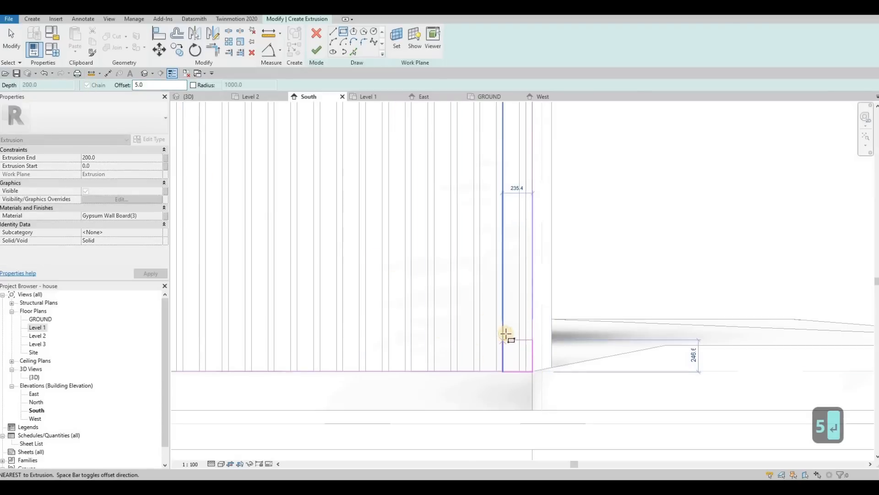
scroll(527, 342, "up", 2)
key("space")
middle_click_drag(383, 251, 424, 272)
scroll(423, 272, "down", 6)
middle_click_drag(239, 137, 328, 173)
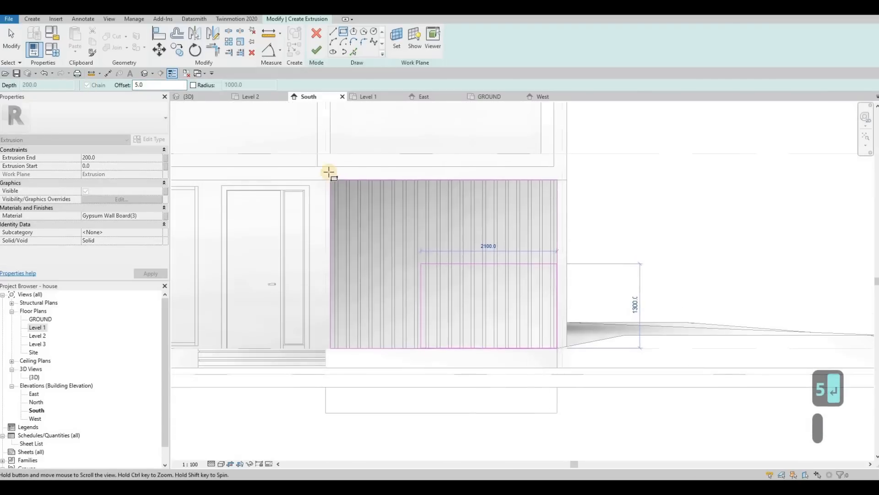
scroll(328, 174, "up", 3)
scroll(314, 163, "up", 2)
left_click(324, 178)
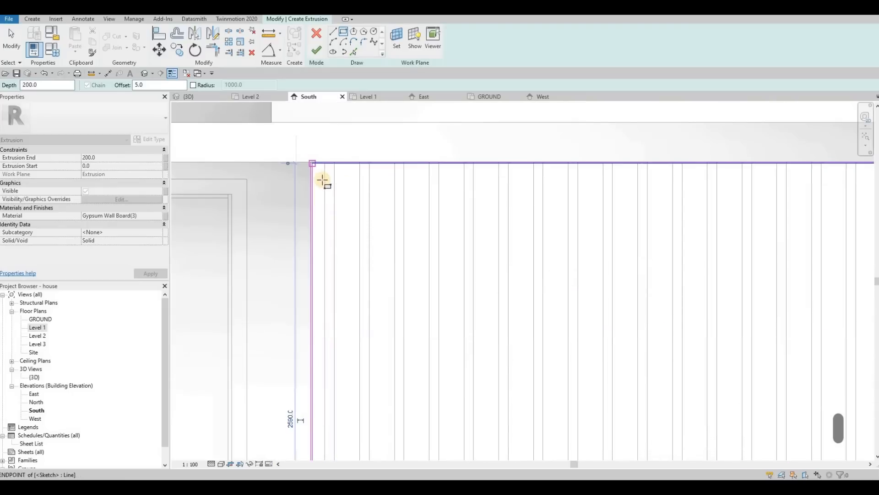
scroll(315, 163, "up", 1)
key("Escape")
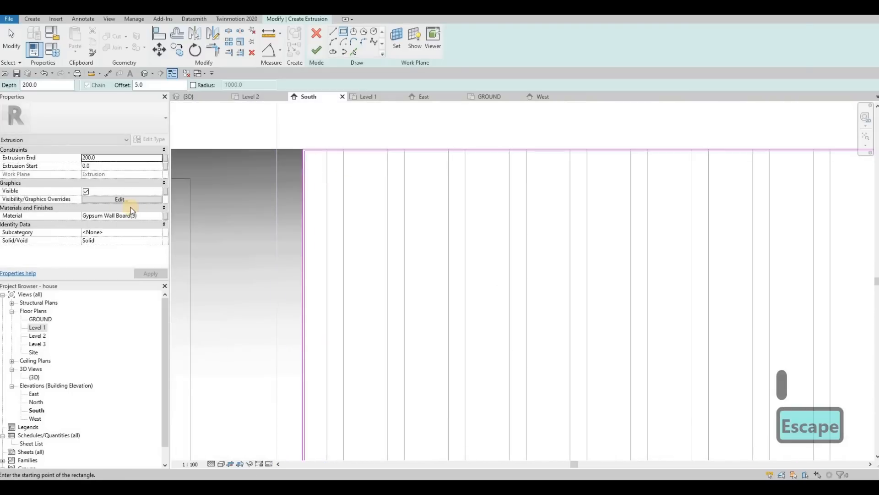
Step: Assign the Glass, White, High Luminance material to the frame extrusion and finish its sketch
left_click(160, 215)
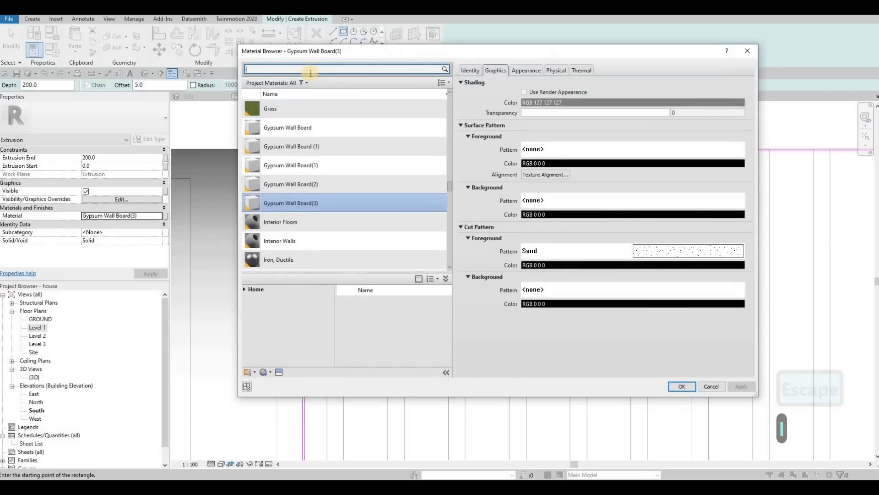
type("lumi")
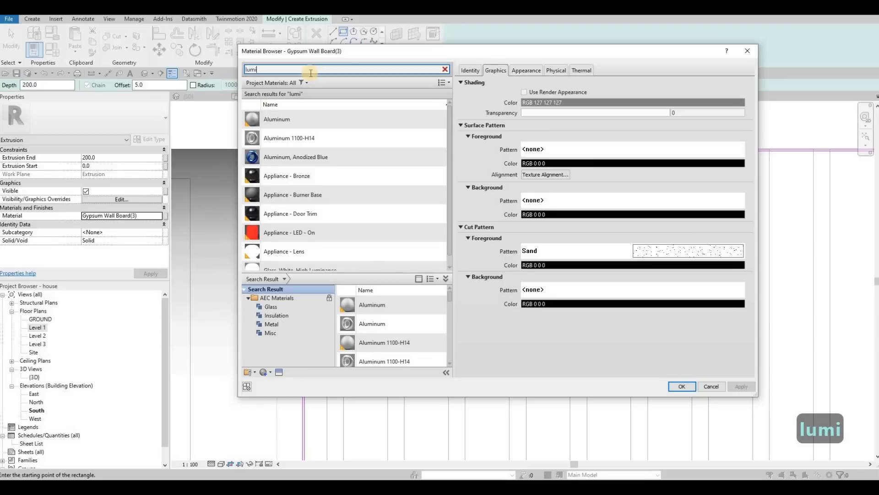
left_click(339, 267)
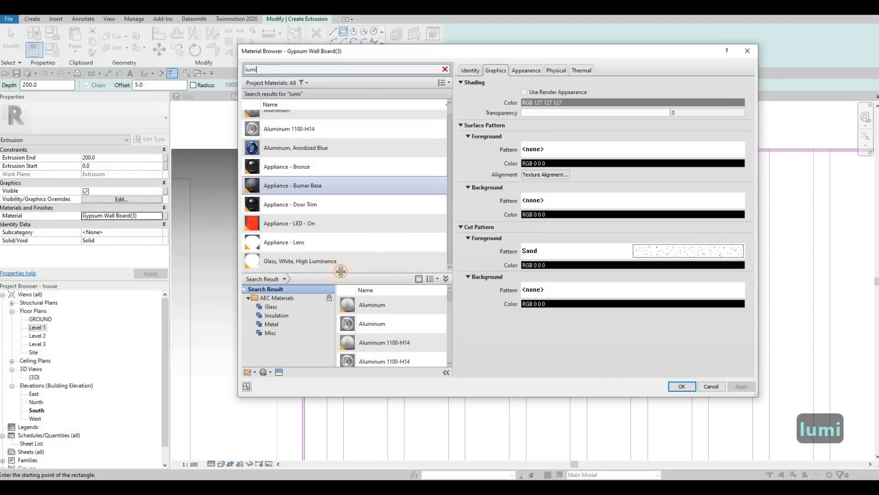
left_click(683, 386)
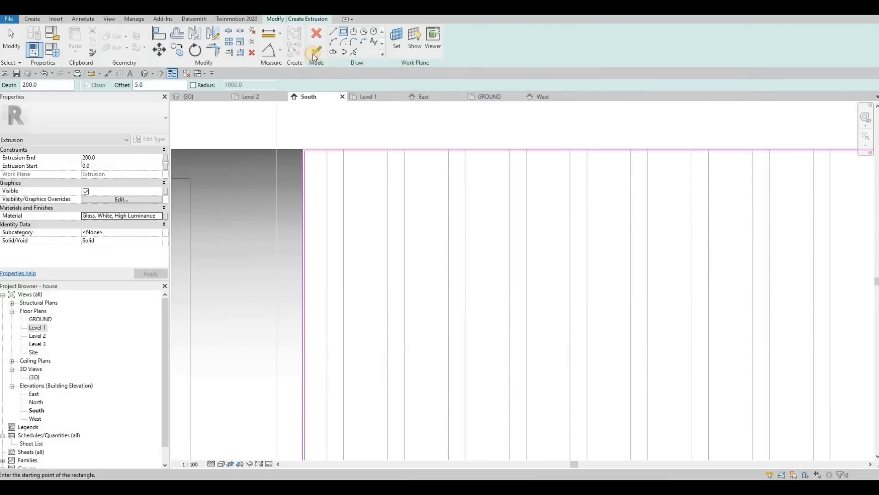
left_click(315, 52)
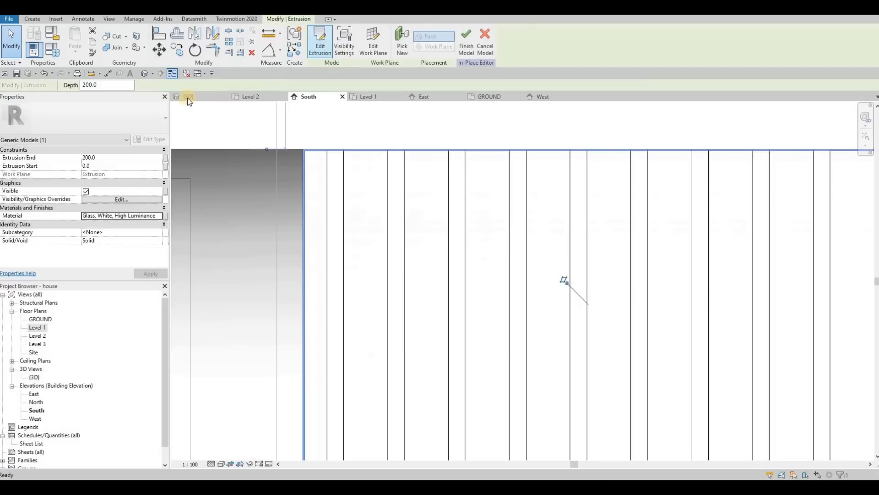
Step: In the 3D view, set the extrusion end of the frame around the carport's slatted panel to 10 mm
left_click(144, 74)
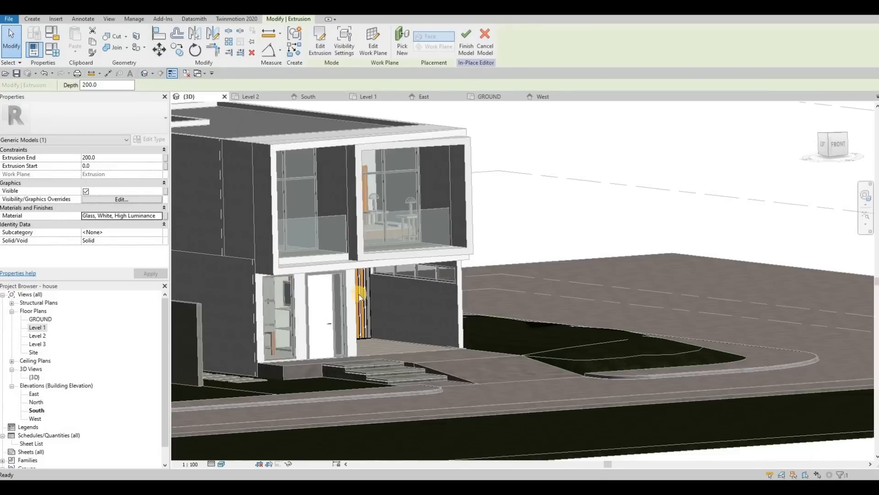
left_click(360, 296)
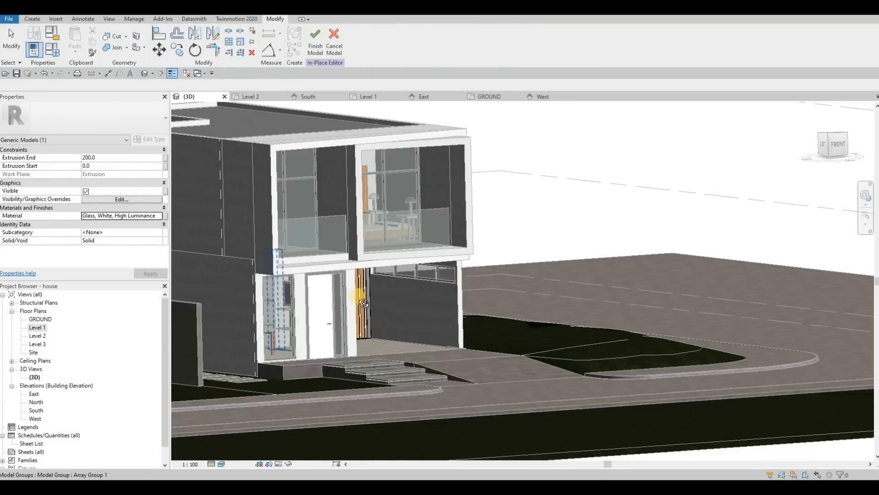
middle_click_drag(361, 296, 383, 326, "shift")
scroll(383, 326, "up", 3)
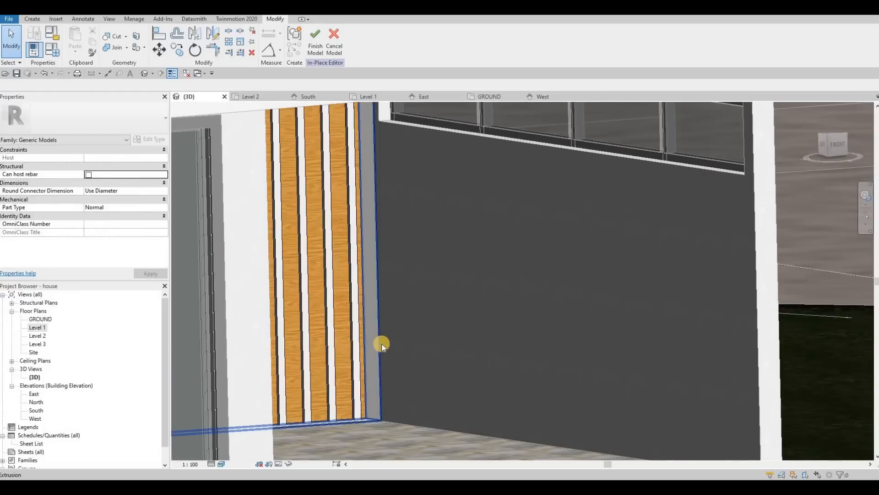
scroll(381, 343, "up", 2)
left_click(382, 344)
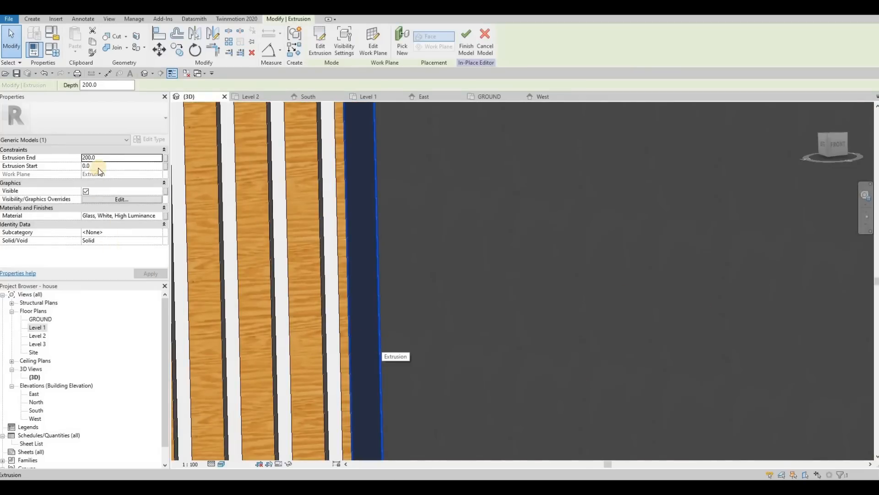
left_click(82, 157)
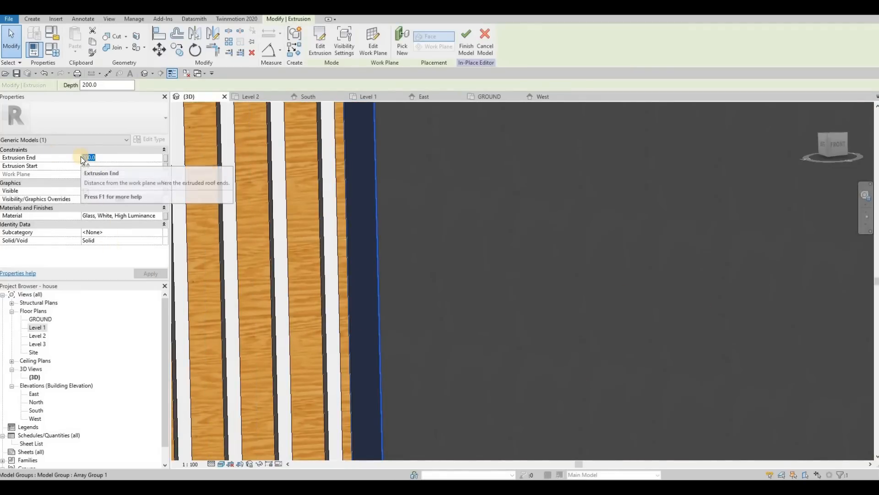
type("10")
key("Return")
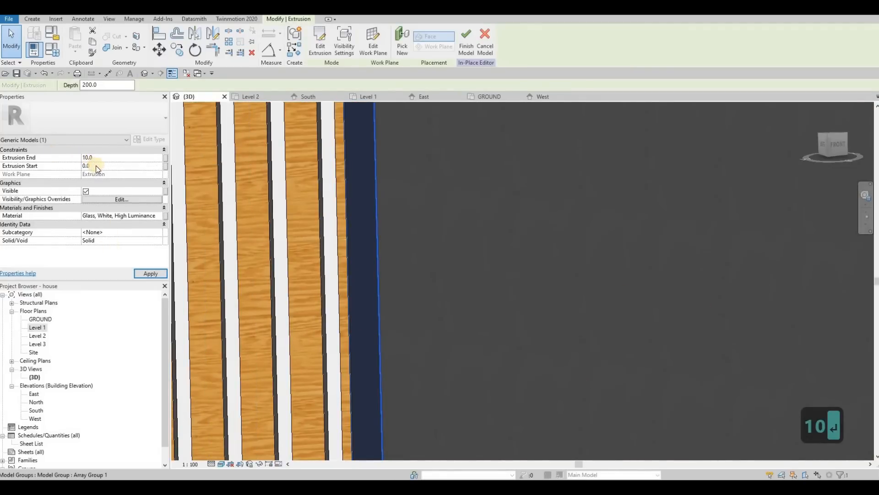
left_click(151, 274)
key("Escape")
Step: Inspect the framed slat cladding in the carport, finish the in-place model, and review the whole house in 3D
middle_click_drag(366, 248, 439, 286, "shift")
scroll(441, 290, "down", 2)
scroll(439, 286, "up", 3)
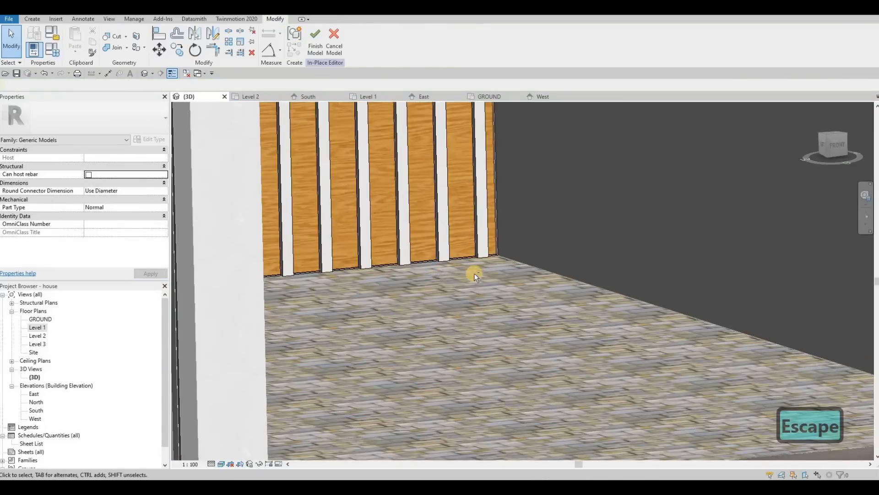
scroll(474, 274, "down", 3)
scroll(398, 182, "down", 1)
middle_click_drag(398, 182, 429, 158, "shift")
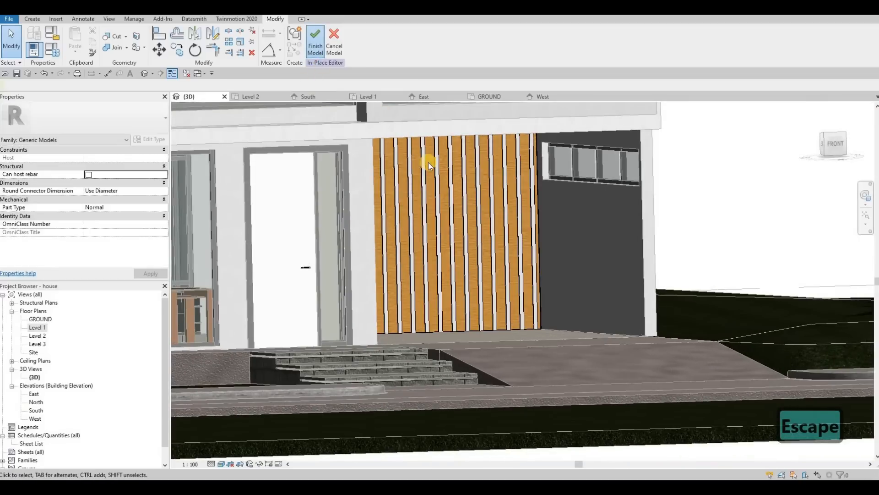
scroll(411, 230, "down", 2)
middle_click_drag(389, 261, 372, 284, "shift")
scroll(372, 285, "down", 2)
middle_click_drag(454, 273, 572, 378, "shift")
scroll(455, 278, "down", 3)
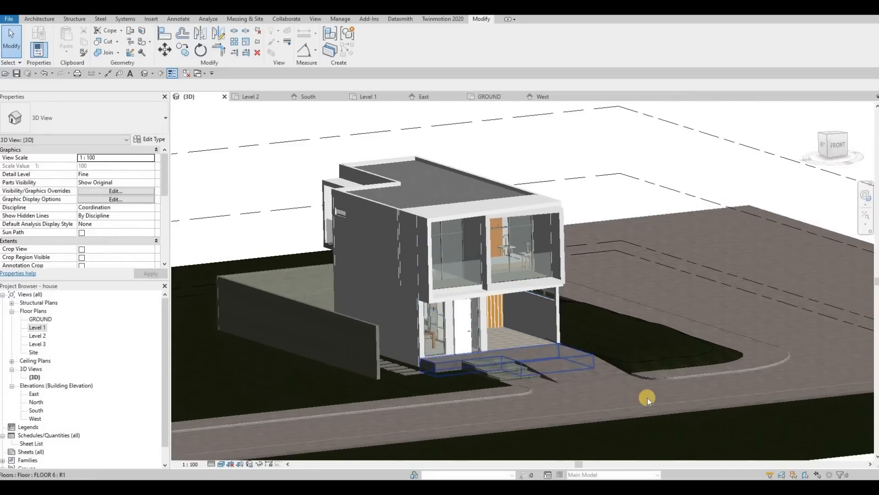